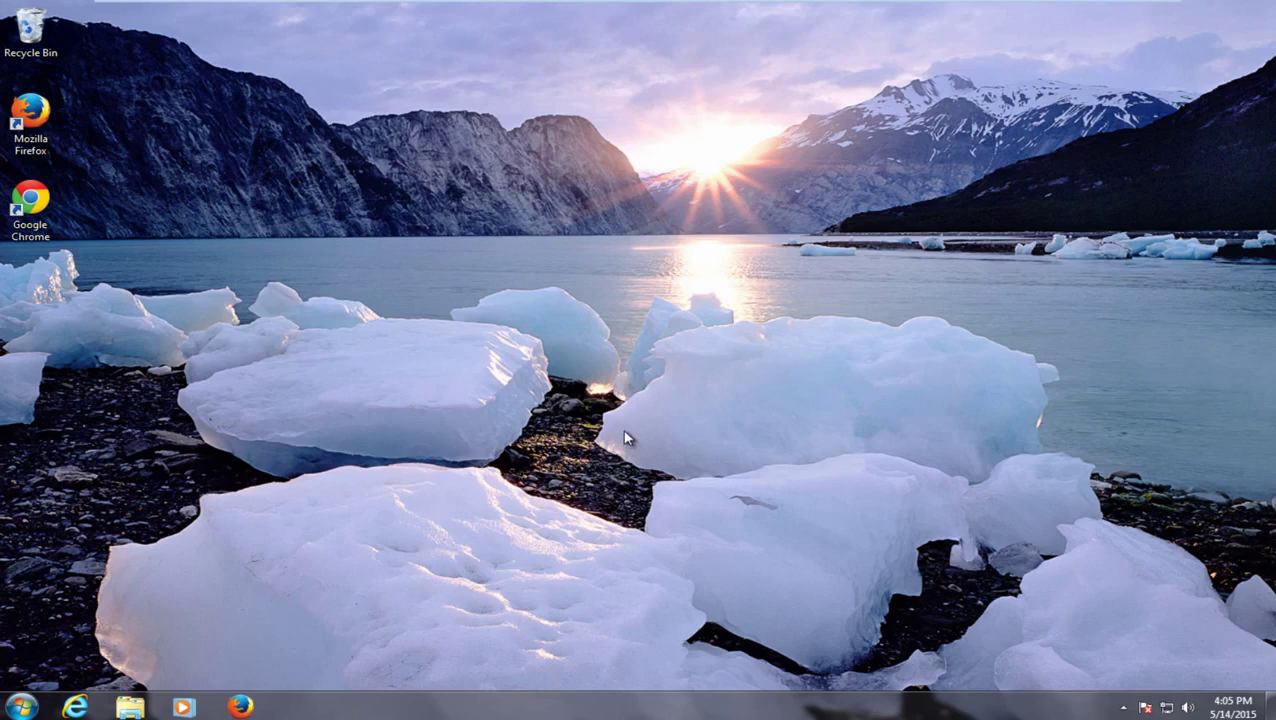
Launch msconfig and show the list of programs that load at startup.
{"action": "left_click", "coordinate": [20, 706]}
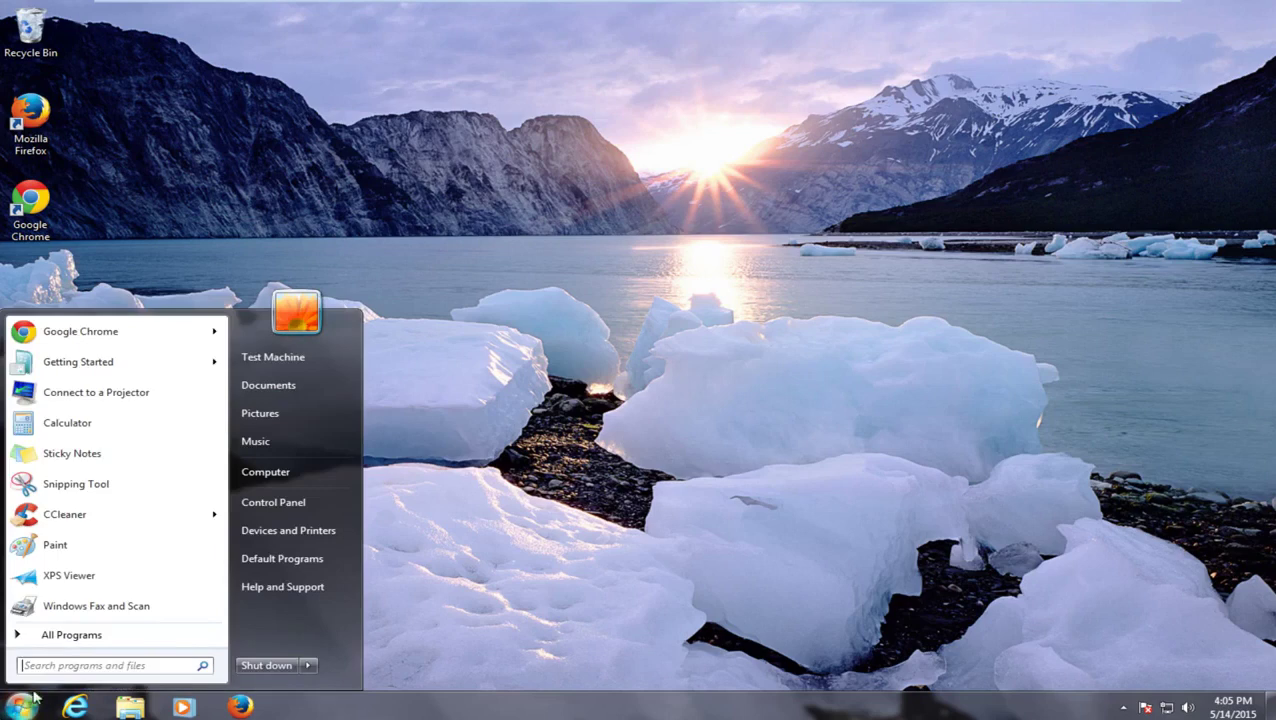
{"action": "type", "text": "msc"}
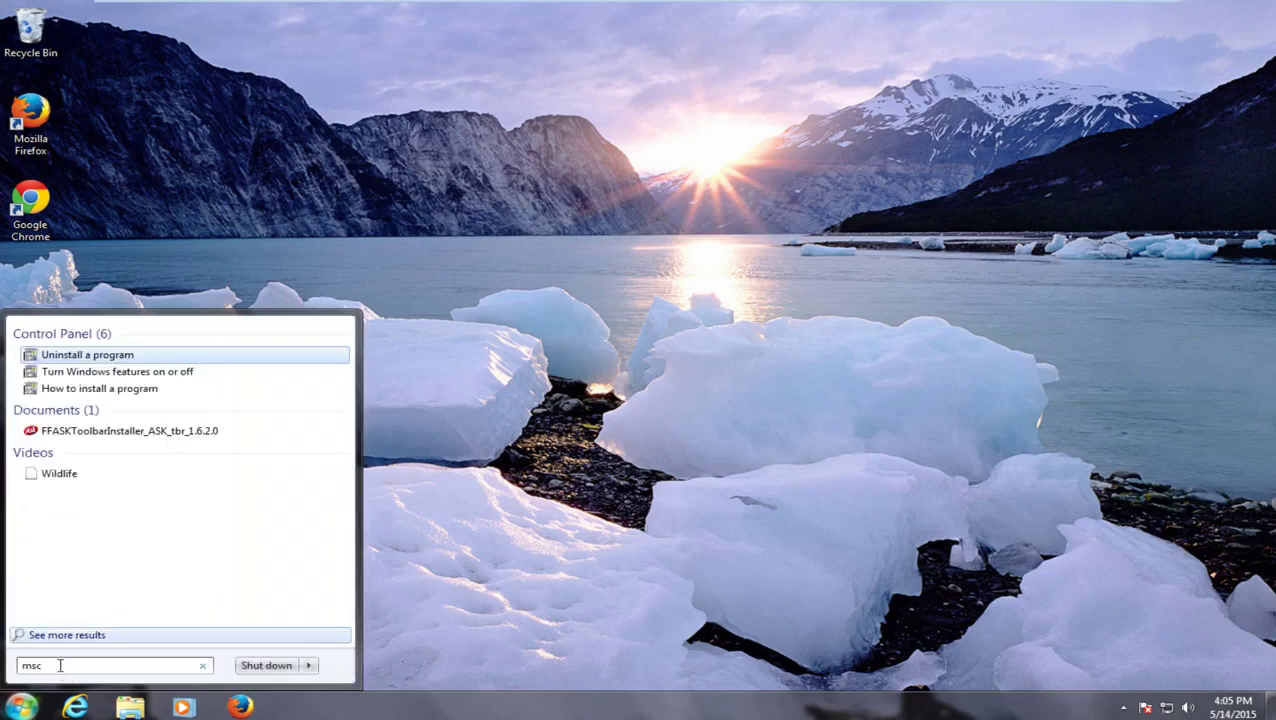
{"action": "type", "text": "onfig"}
{"action": "key", "text": "Return"}
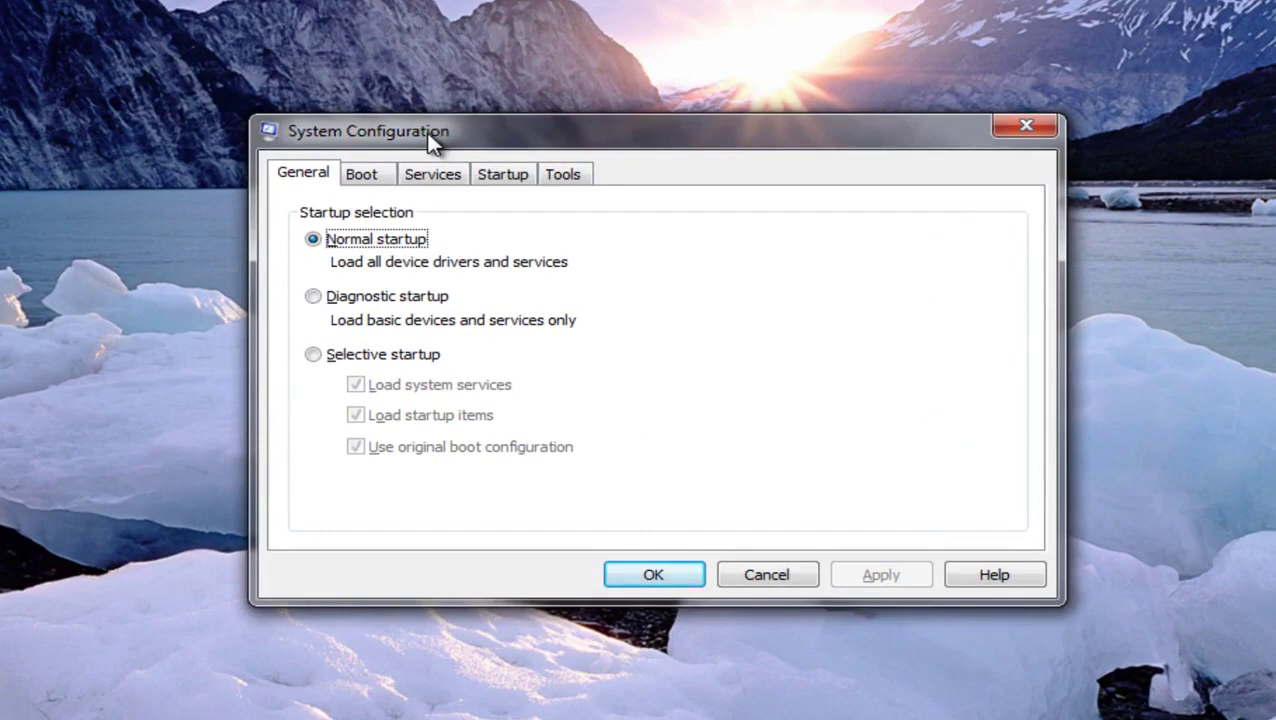
{"action": "left_click", "coordinate": [512, 182]}
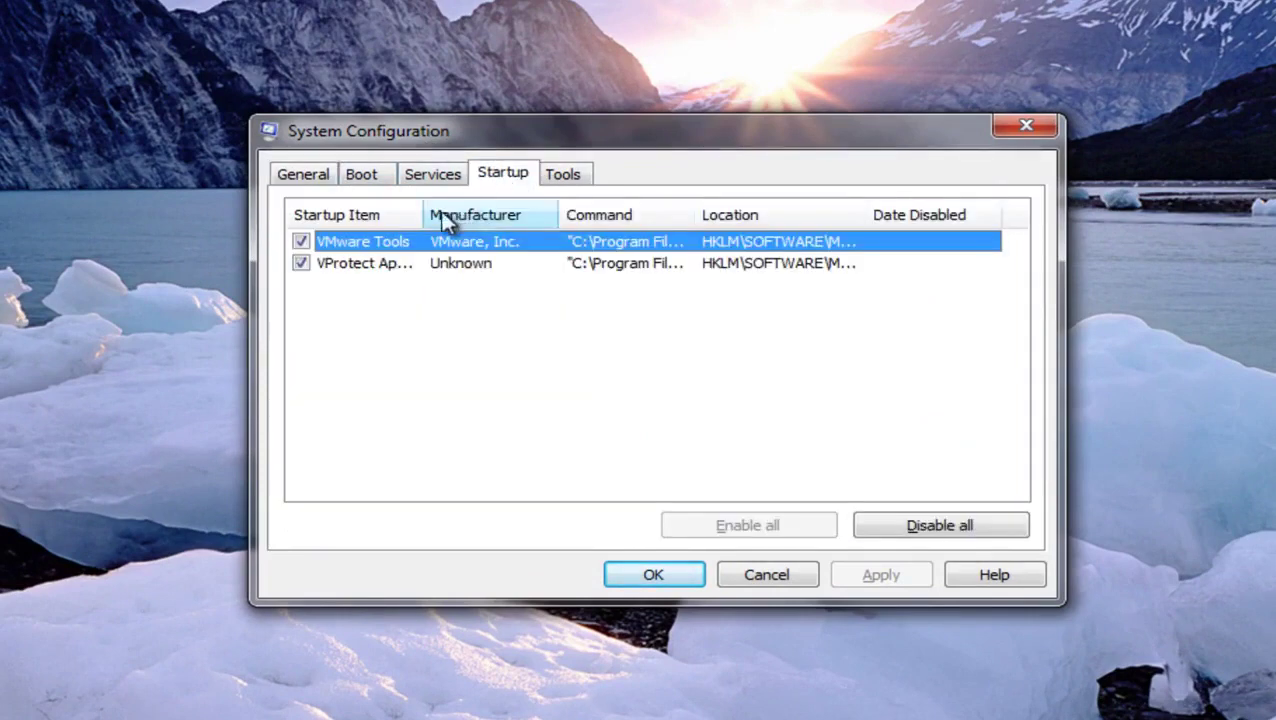
Widen the Startup Item and Command columns and examine the manufacturer and full command path of each startup entry.
{"action": "left_click_drag", "start_coordinate": [418, 214], "coordinate": [563, 211]}
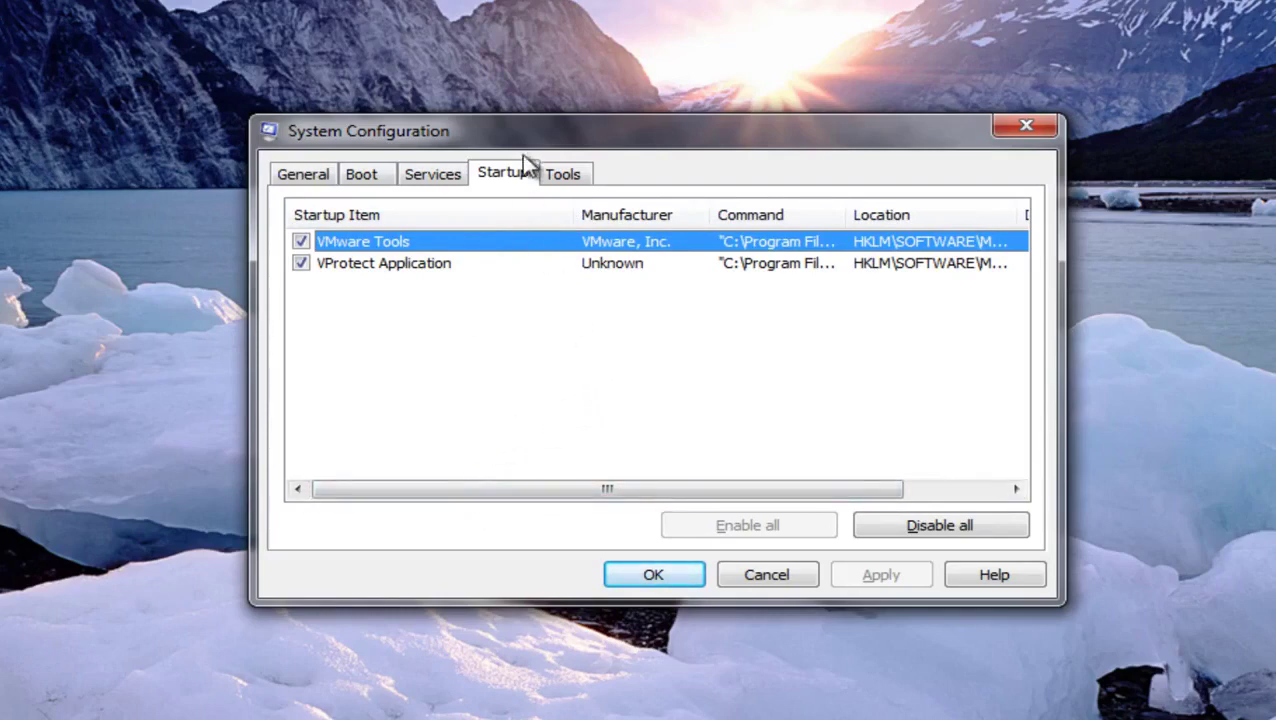
{"action": "left_click_drag", "start_coordinate": [561, 501], "coordinate": [365, 205]}
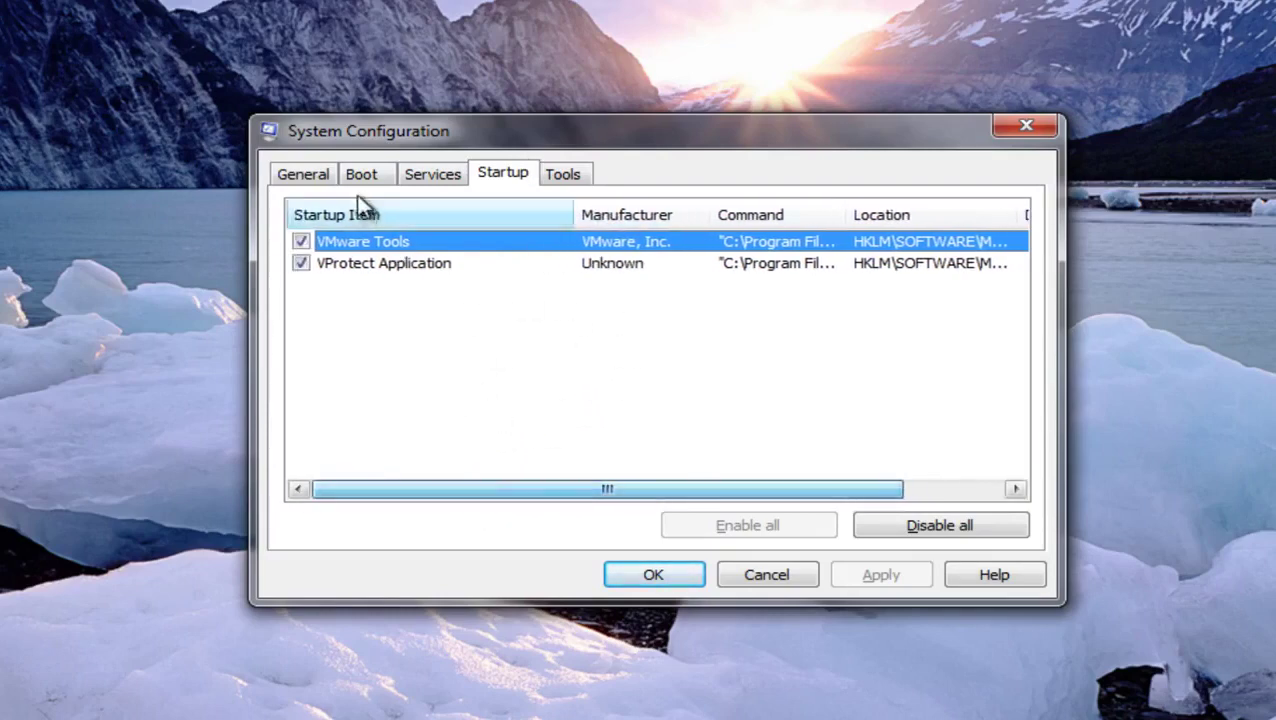
{"action": "left_click_drag", "start_coordinate": [695, 490], "coordinate": [813, 462]}
{"action": "left_click_drag", "start_coordinate": [723, 213], "coordinate": [834, 213]}
{"action": "left_click_drag", "start_coordinate": [627, 490], "coordinate": [580, 266]}
{"action": "left_click", "coordinate": [615, 266]}
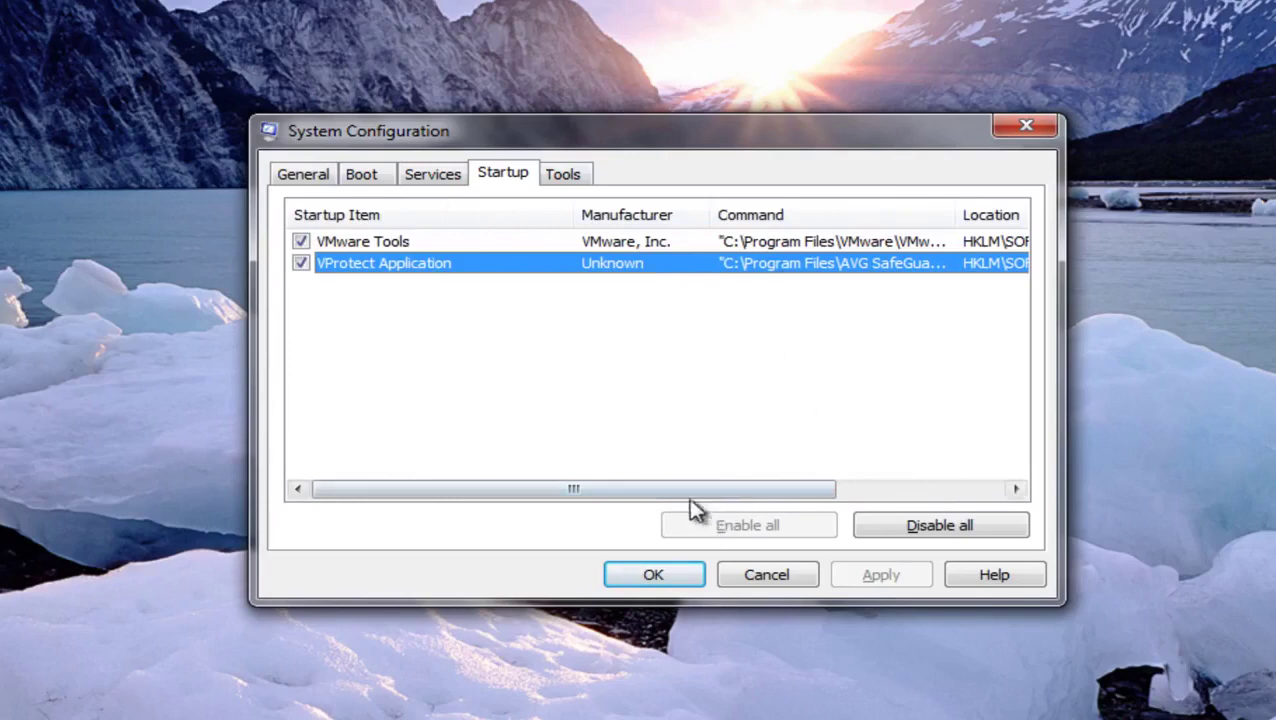
{"action": "left_click_drag", "start_coordinate": [697, 489], "coordinate": [805, 465]}
{"action": "left_click_drag", "start_coordinate": [814, 207], "coordinate": [950, 220]}
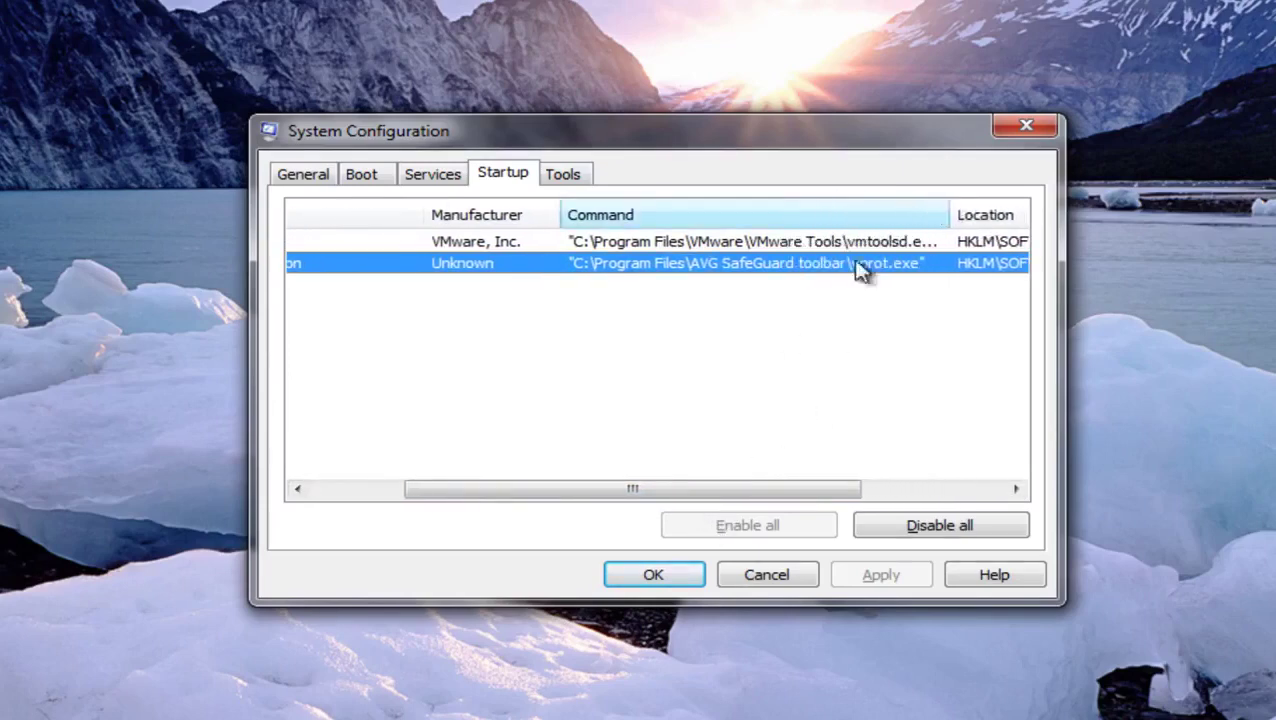
{"action": "left_click_drag", "start_coordinate": [649, 490], "coordinate": [540, 465]}
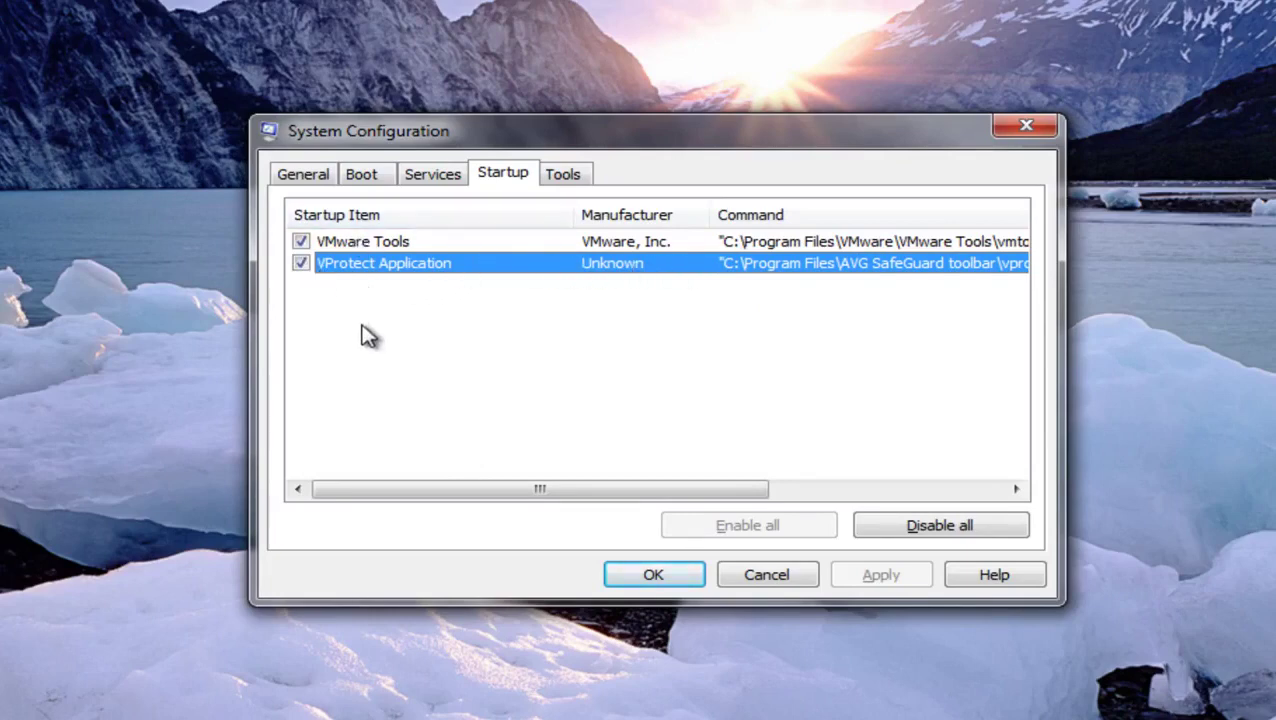
Disable the VProtect Application startup item, apply the change and exit without restarting.
{"action": "left_click", "coordinate": [300, 264]}
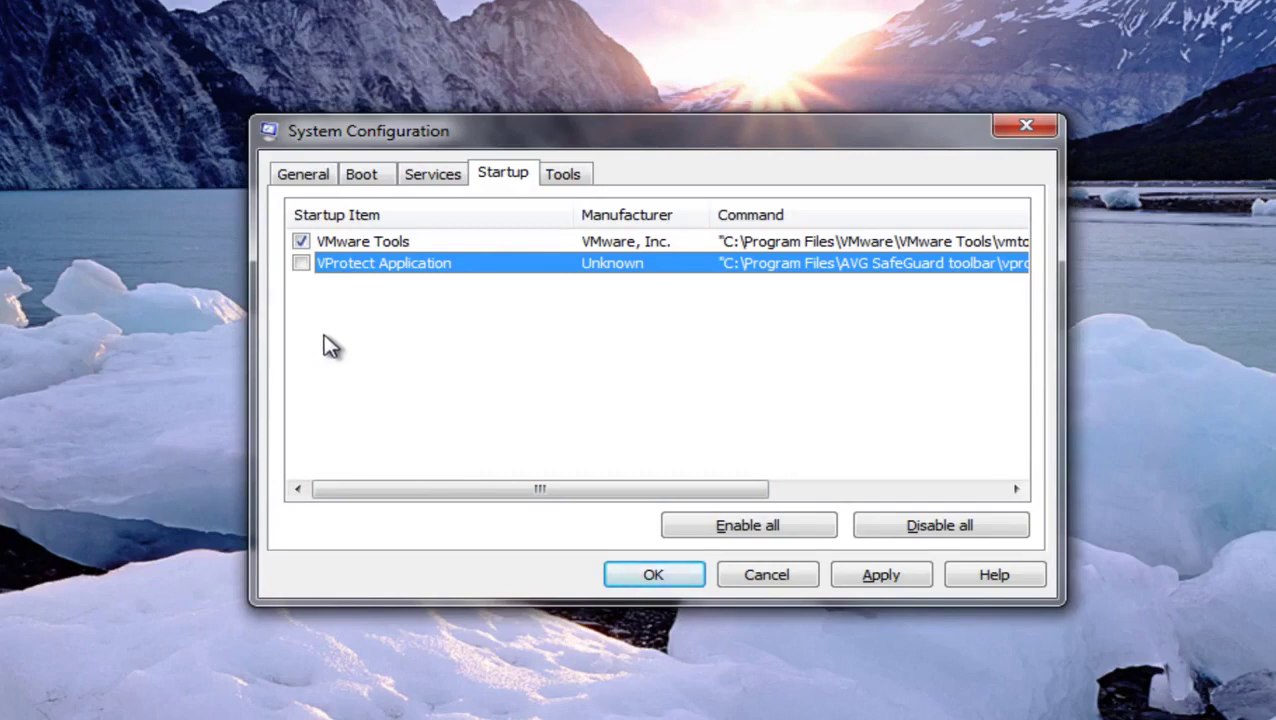
{"action": "left_click", "coordinate": [873, 582]}
{"action": "left_click", "coordinate": [652, 578]}
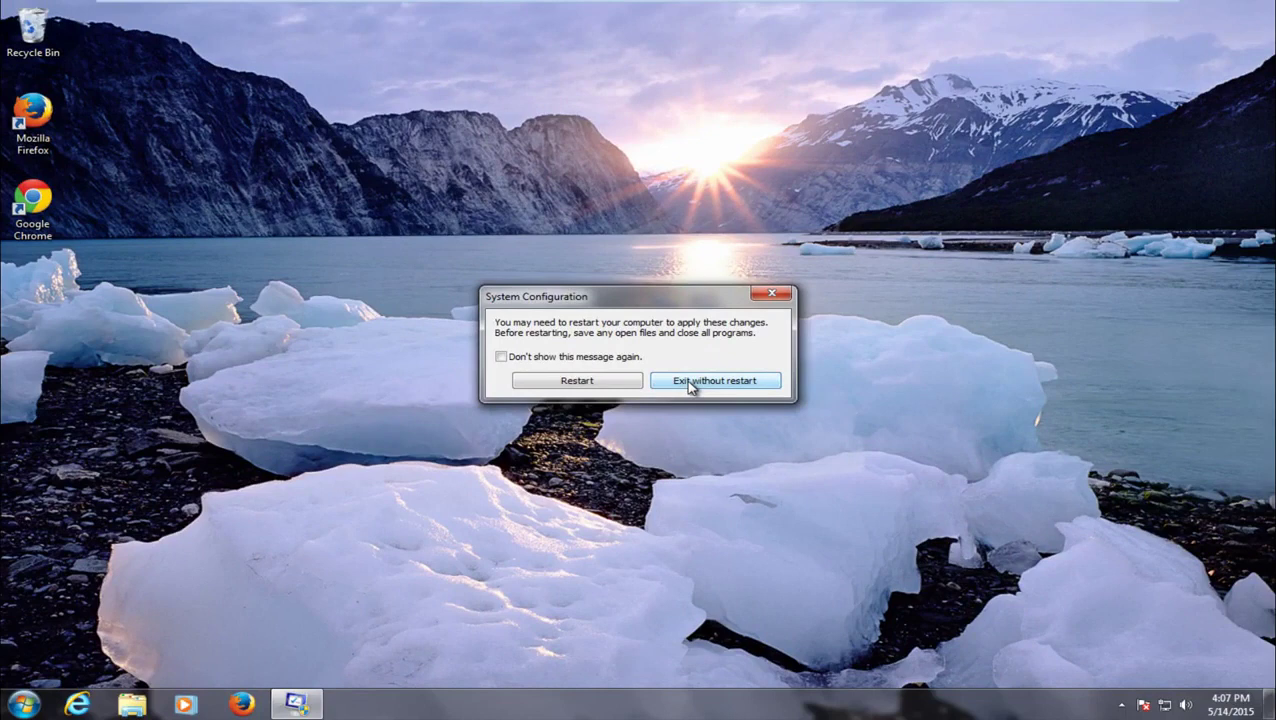
{"action": "left_click", "coordinate": [690, 384]}
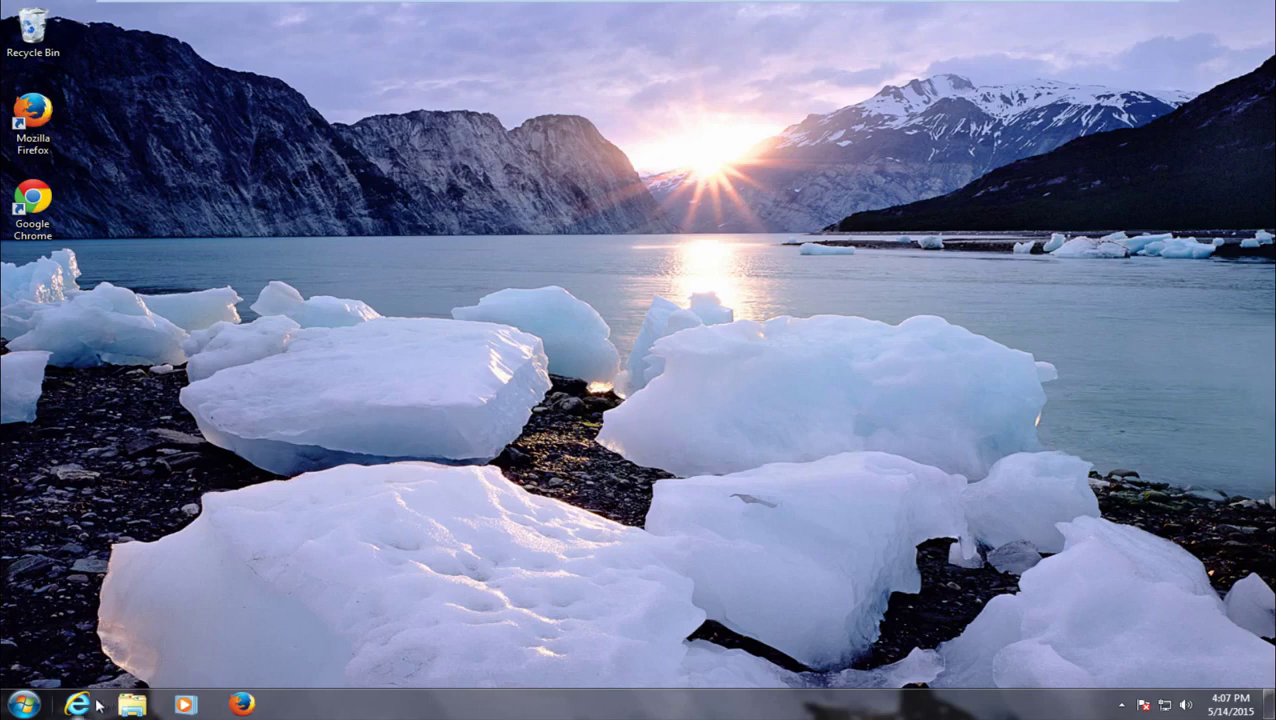
Open the computer's advanced system properties and bring up its Performance settings.
{"action": "left_click", "coordinate": [23, 705]}
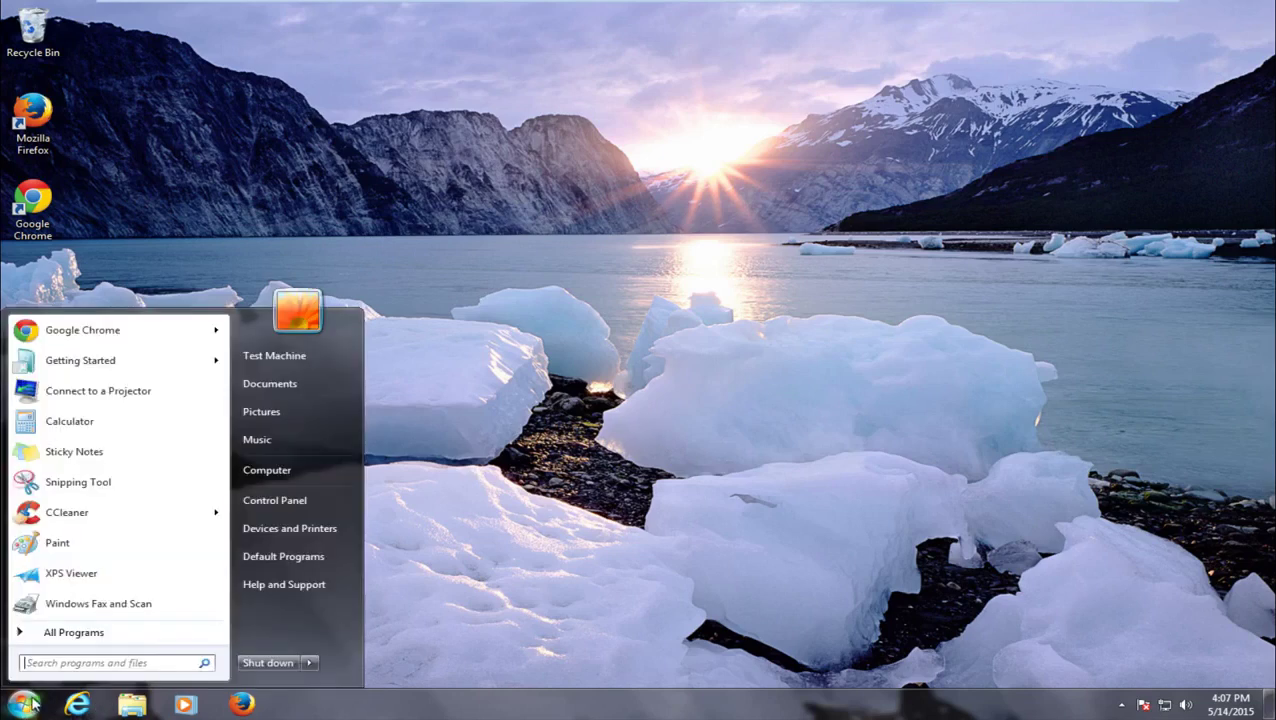
{"action": "left_click", "coordinate": [271, 472]}
{"action": "right_click", "coordinate": [271, 473]}
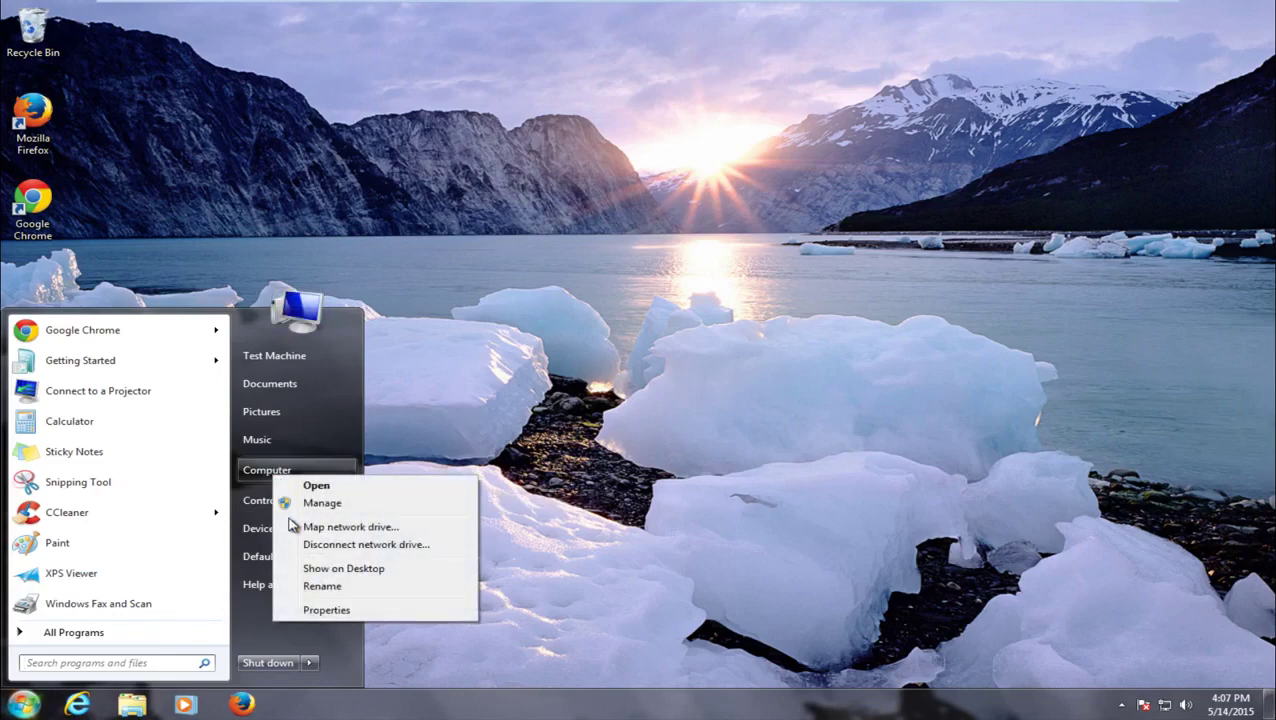
{"action": "left_click", "coordinate": [306, 609]}
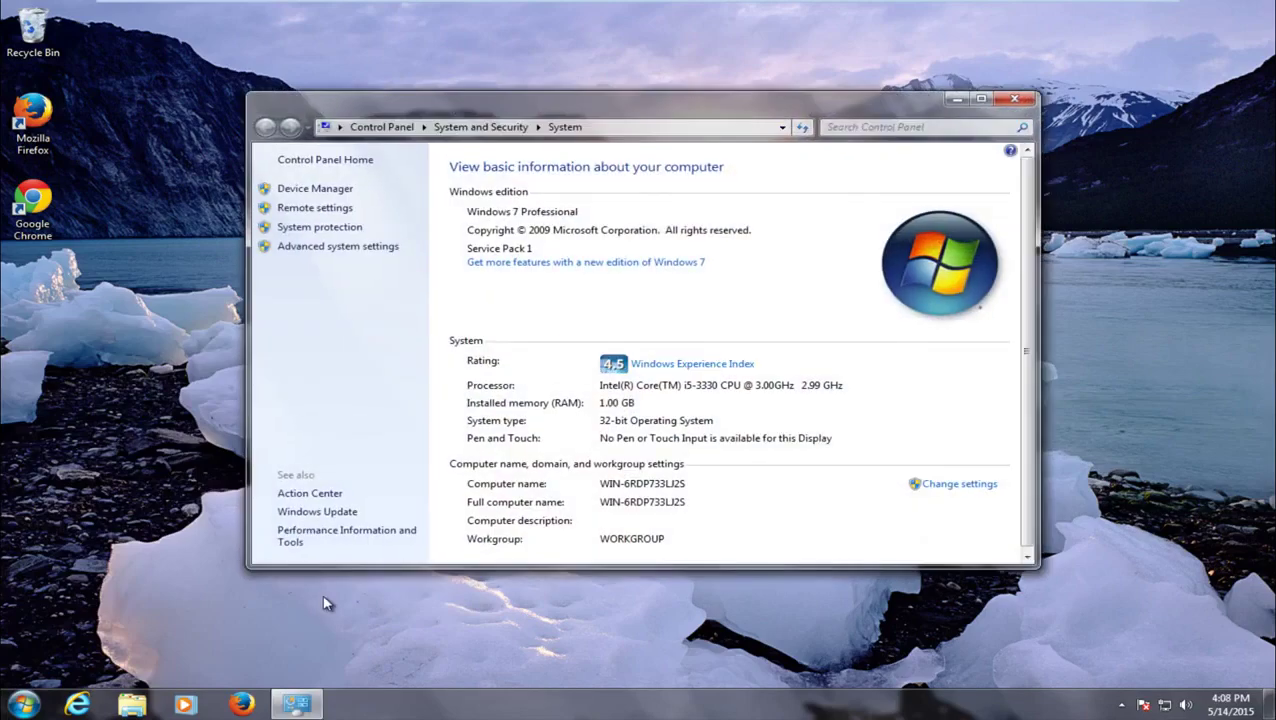
{"action": "left_click", "coordinate": [338, 248]}
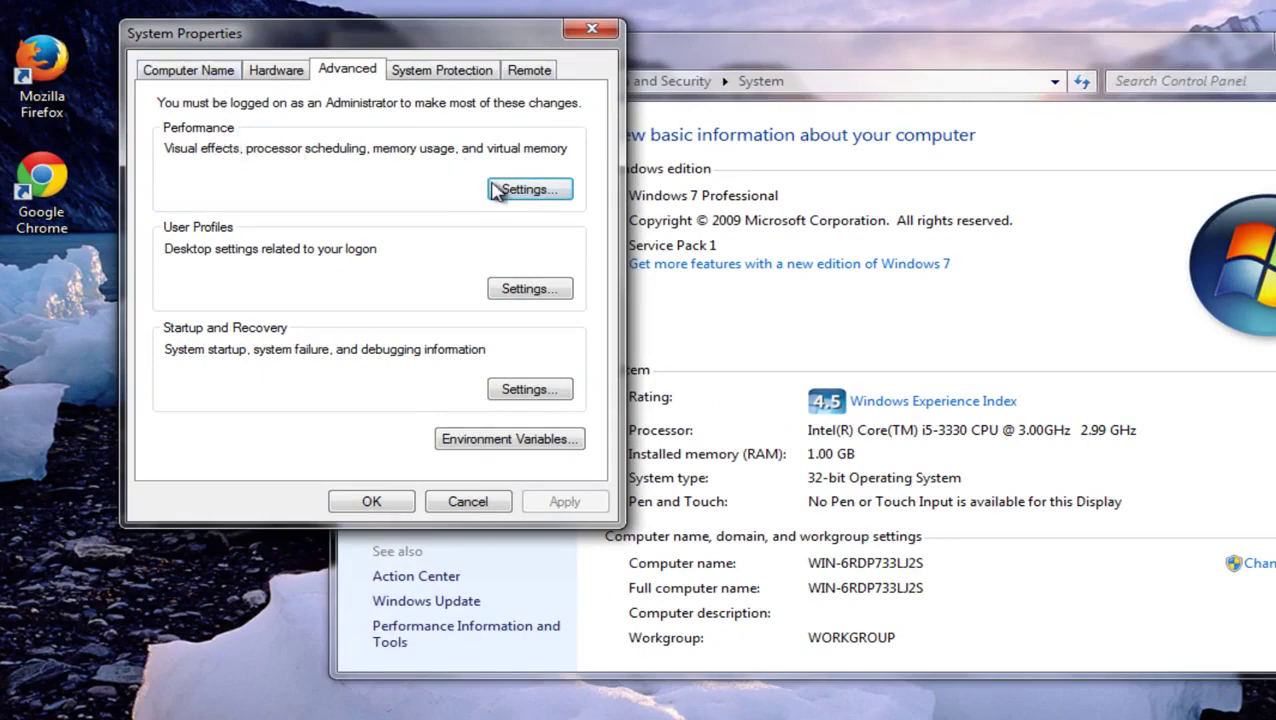
{"action": "left_click", "coordinate": [527, 192]}
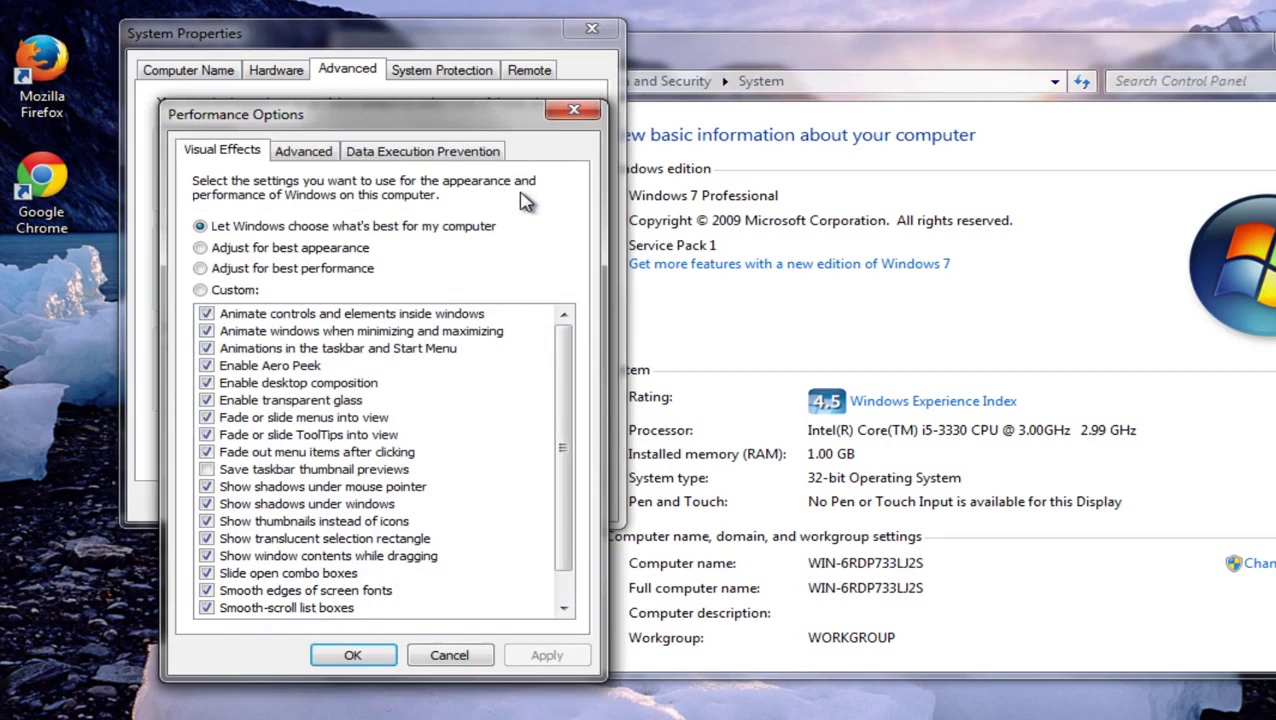
Set the visual effects to Adjust for best performance, apply the change and close all the system settings windows.
{"action": "left_click_drag", "start_coordinate": [570, 362], "coordinate": [541, 308]}
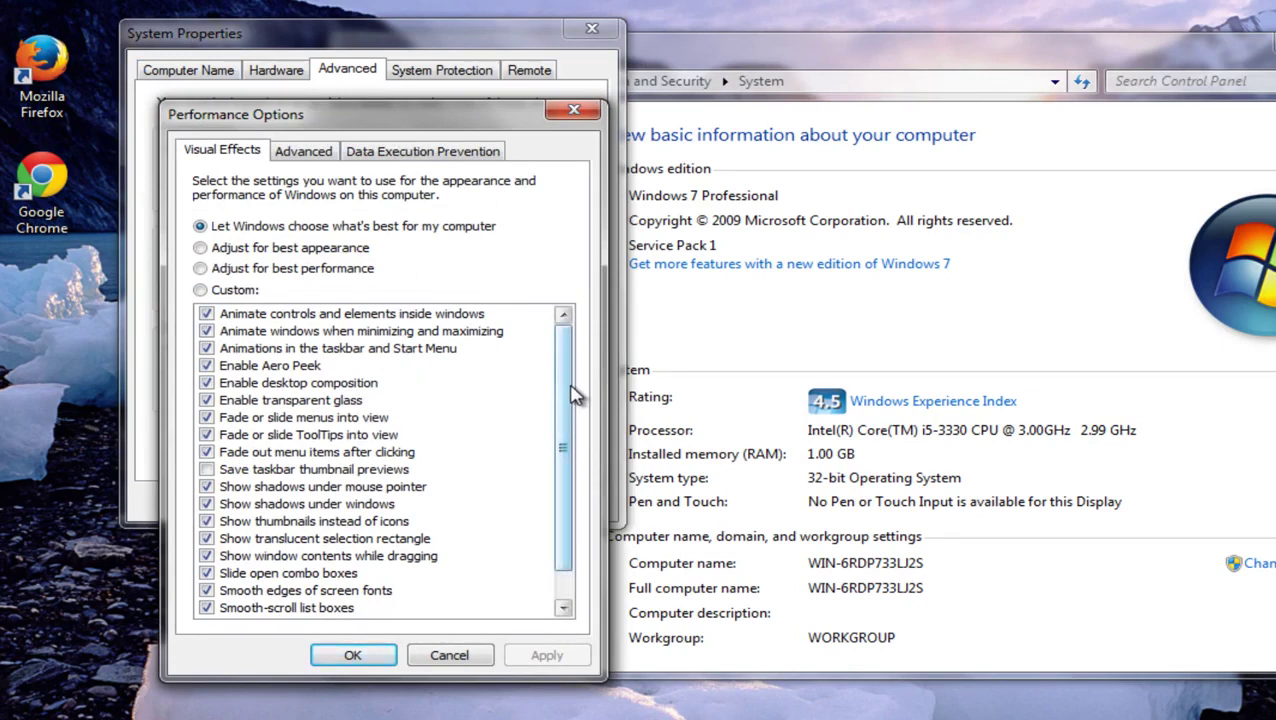
{"action": "scroll", "coordinate": [574, 390], "scroll_direction": "down", "scroll_amount": 1}
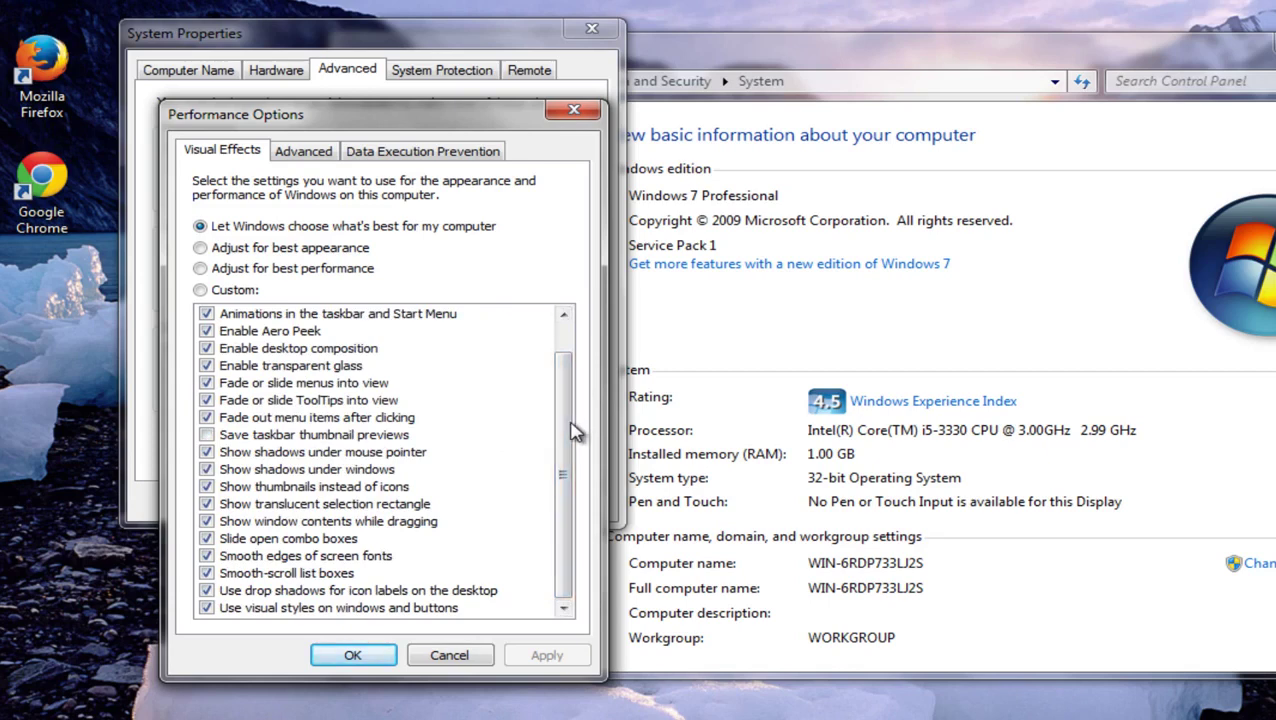
{"action": "scroll", "coordinate": [572, 400], "scroll_direction": "up", "scroll_amount": 1}
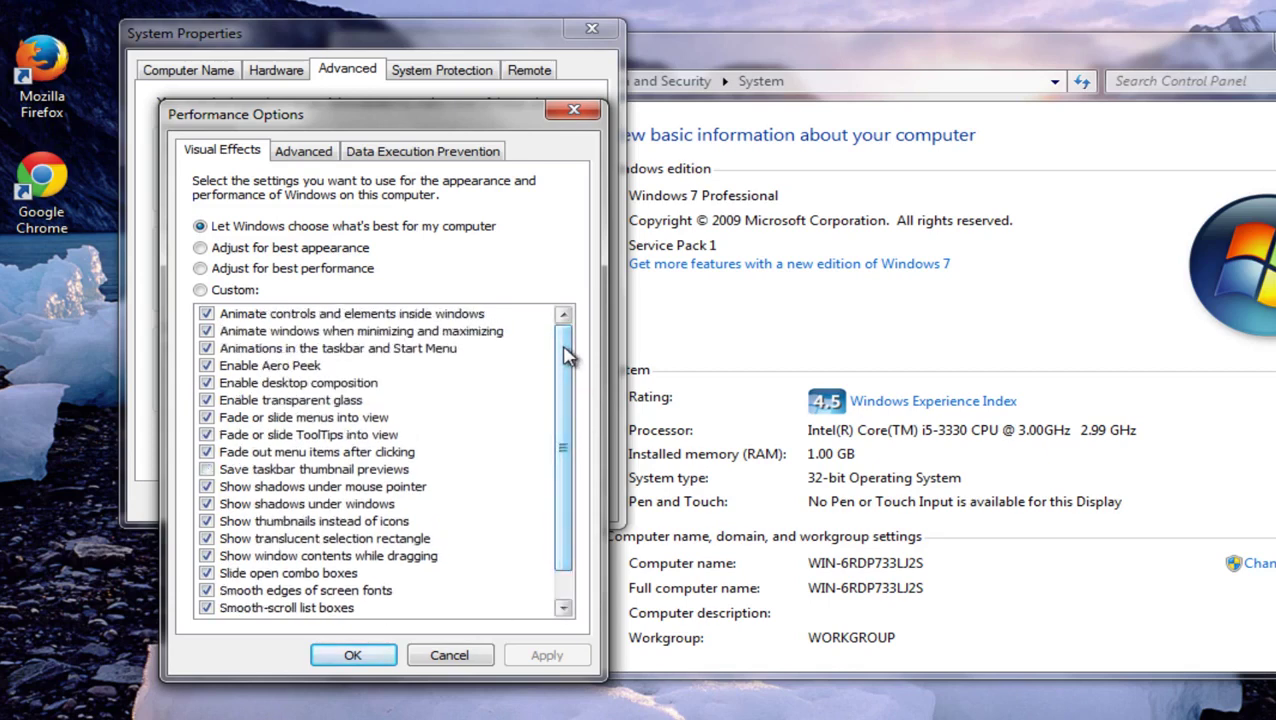
{"action": "left_click", "coordinate": [201, 269]}
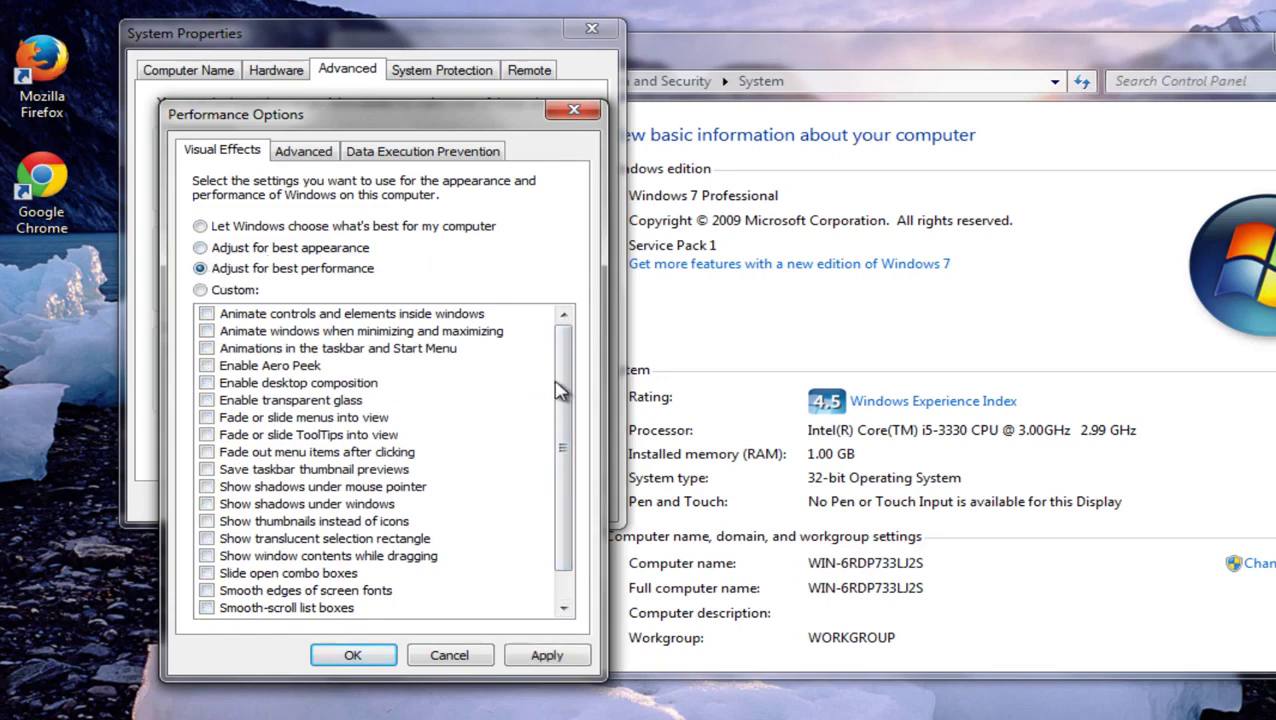
{"action": "left_click_drag", "start_coordinate": [553, 381], "coordinate": [531, 350]}
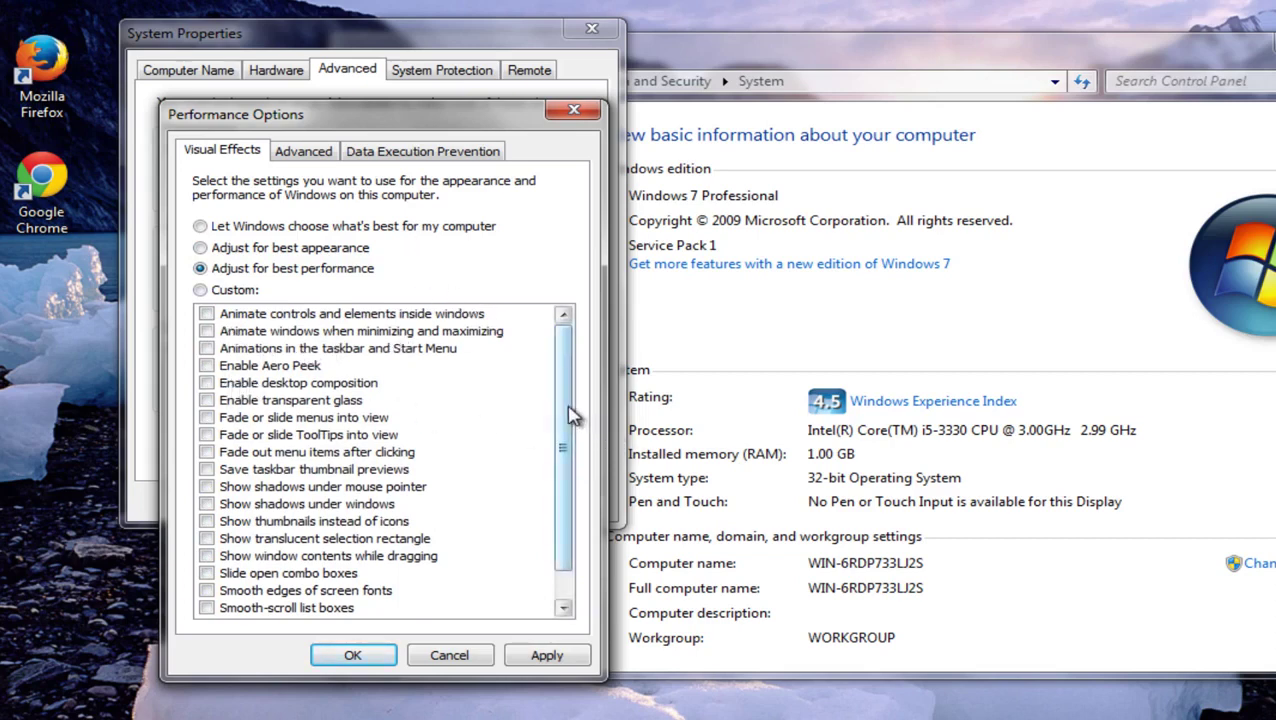
{"action": "left_click_drag", "start_coordinate": [573, 415], "coordinate": [563, 318]}
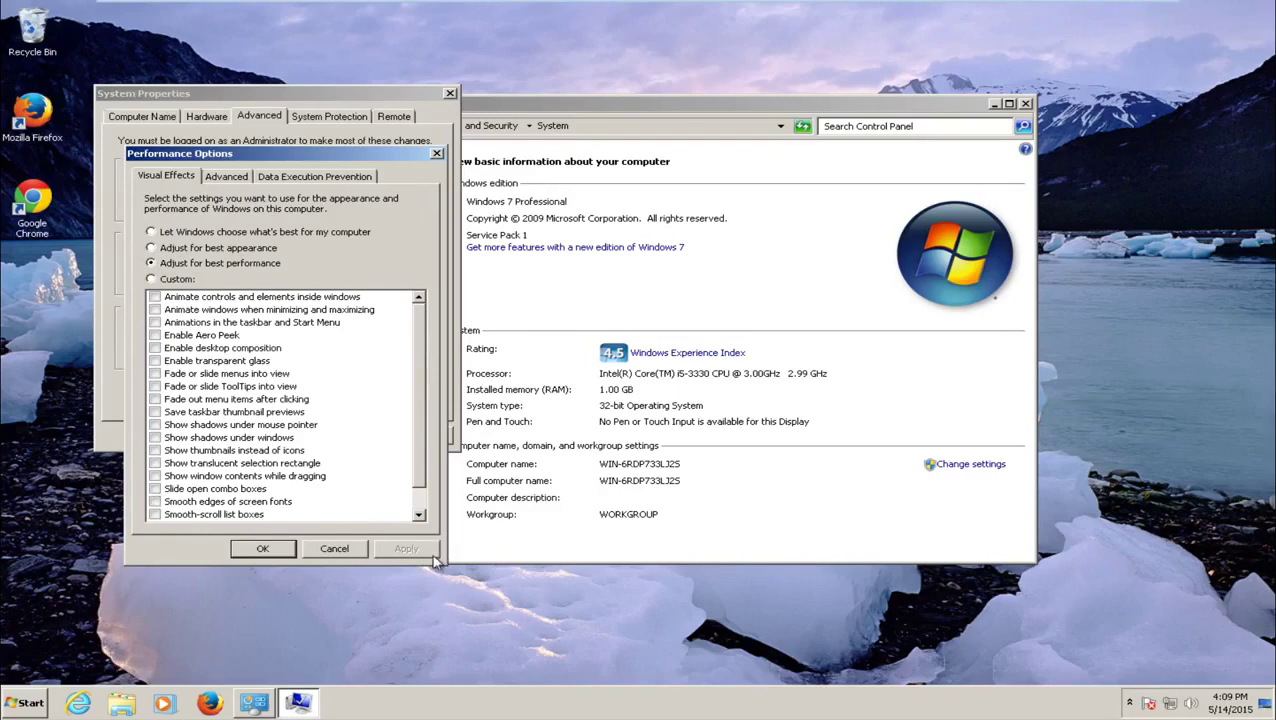
{"action": "scroll", "coordinate": [424, 399], "scroll_direction": "down", "scroll_amount": 1}
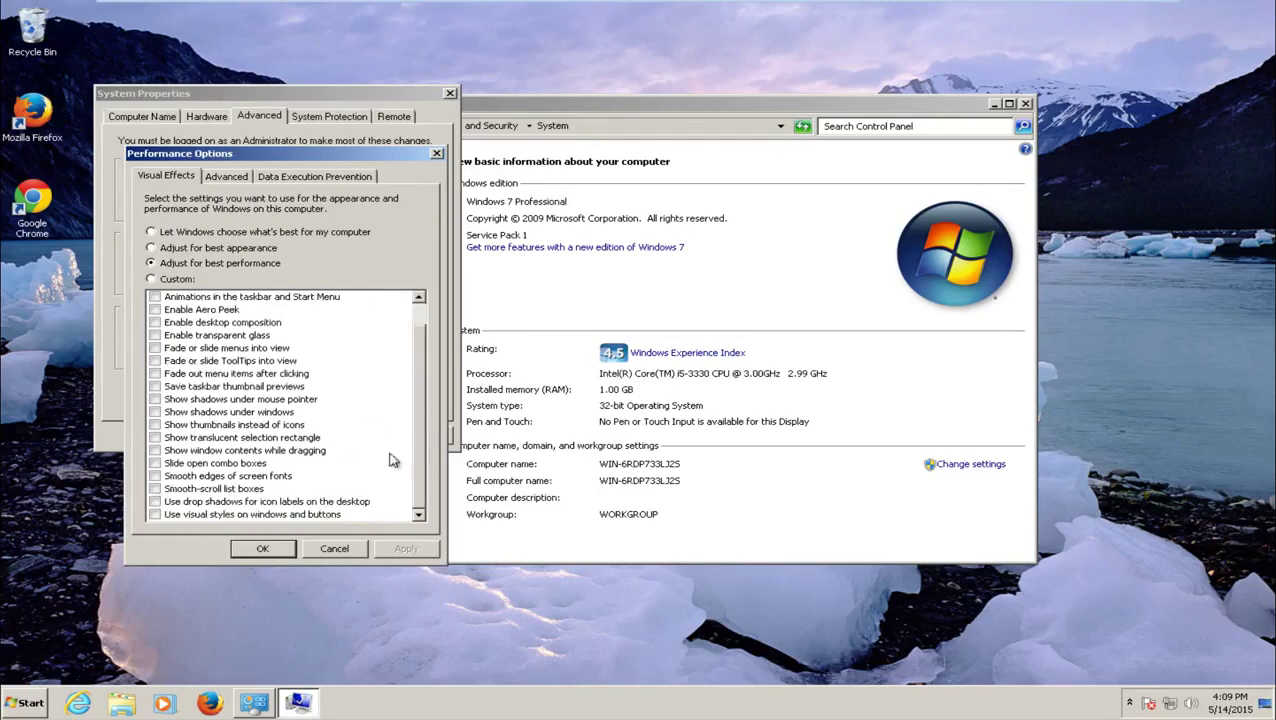
{"action": "left_click", "coordinate": [262, 549]}
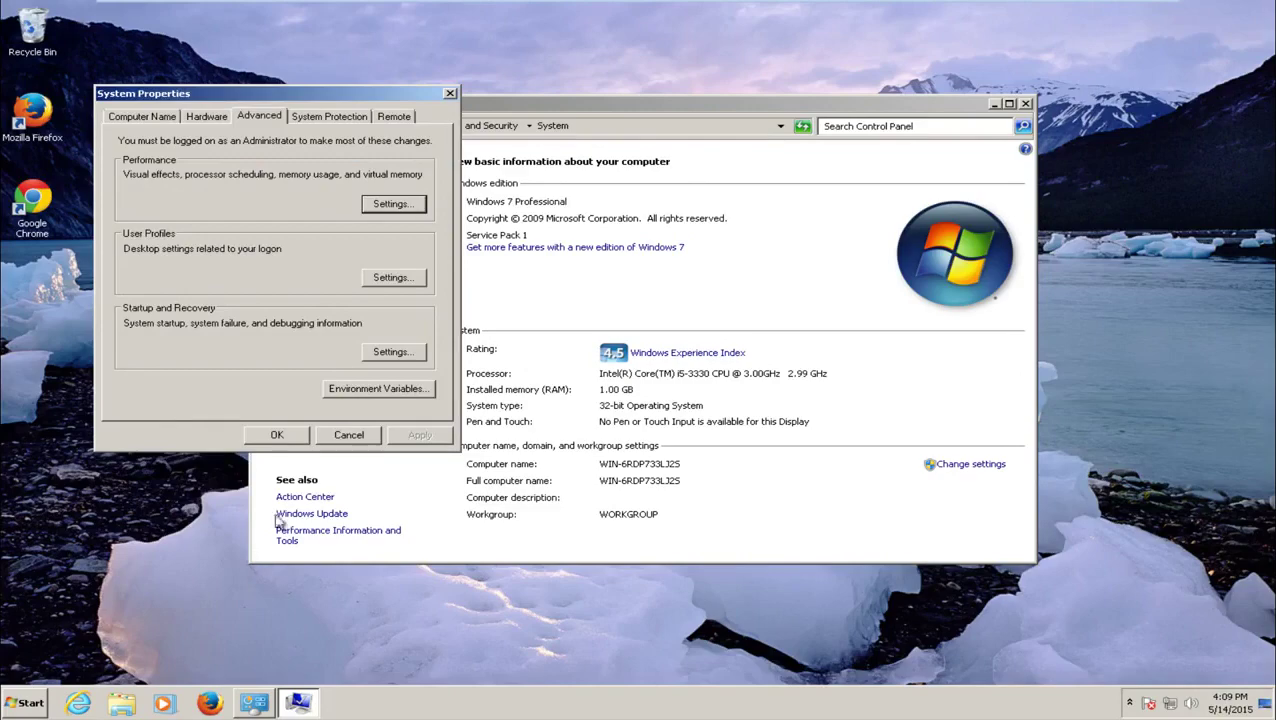
{"action": "left_click", "coordinate": [450, 93]}
{"action": "left_click_drag", "start_coordinate": [474, 110], "coordinate": [486, 100]}
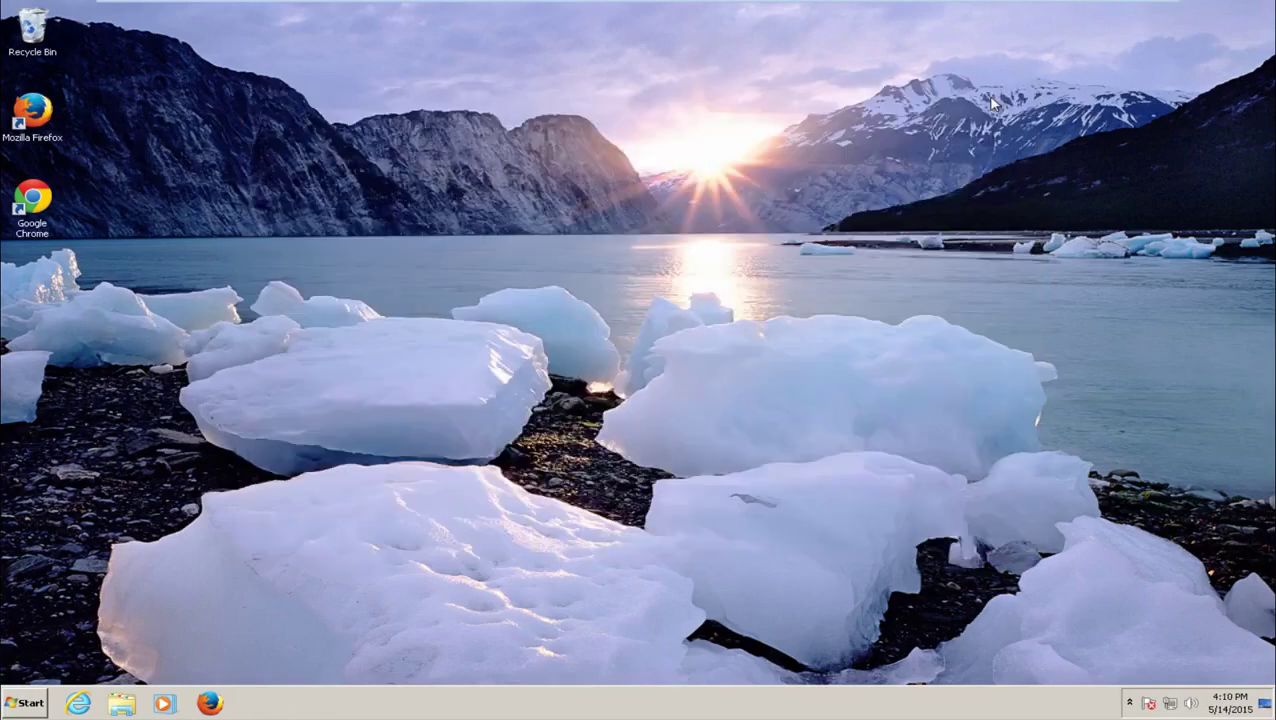
{"action": "left_click", "coordinate": [1040, 93]}
Search for "disk" and run Disk Cleanup on drive C:.
{"action": "left_click", "coordinate": [24, 706]}
{"action": "type", "text": "disk"}
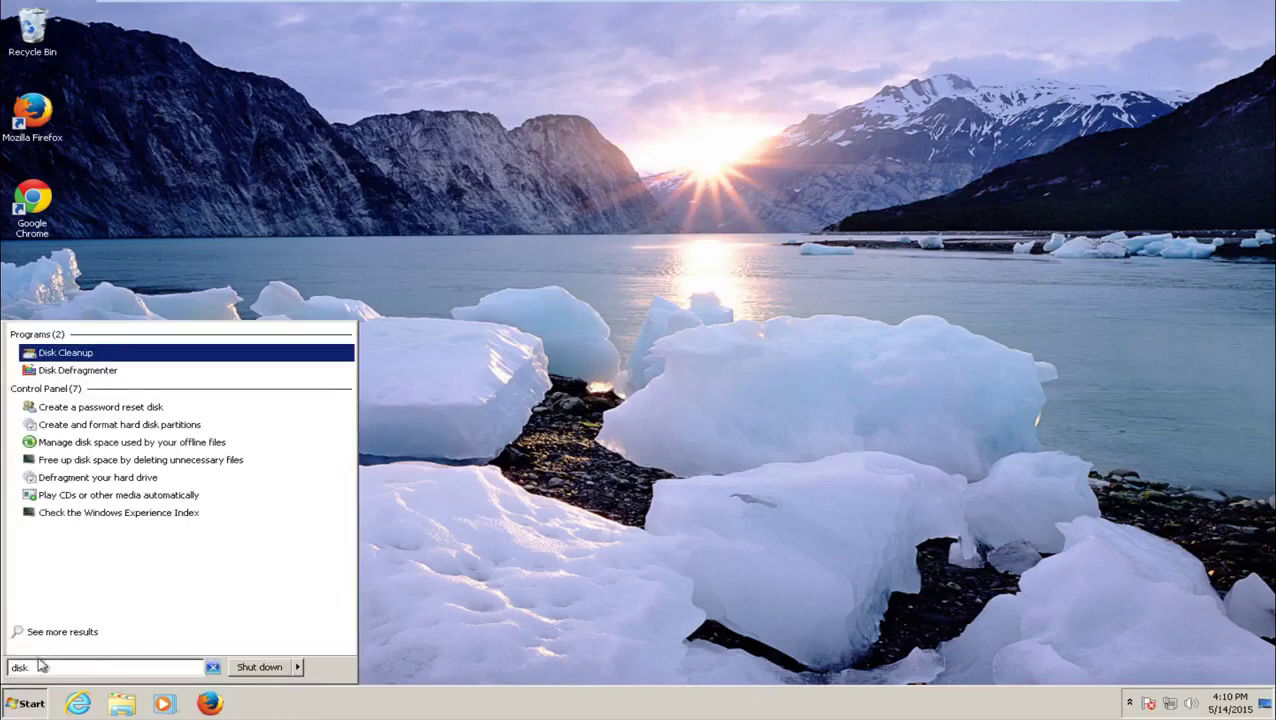
{"action": "left_click", "coordinate": [58, 356]}
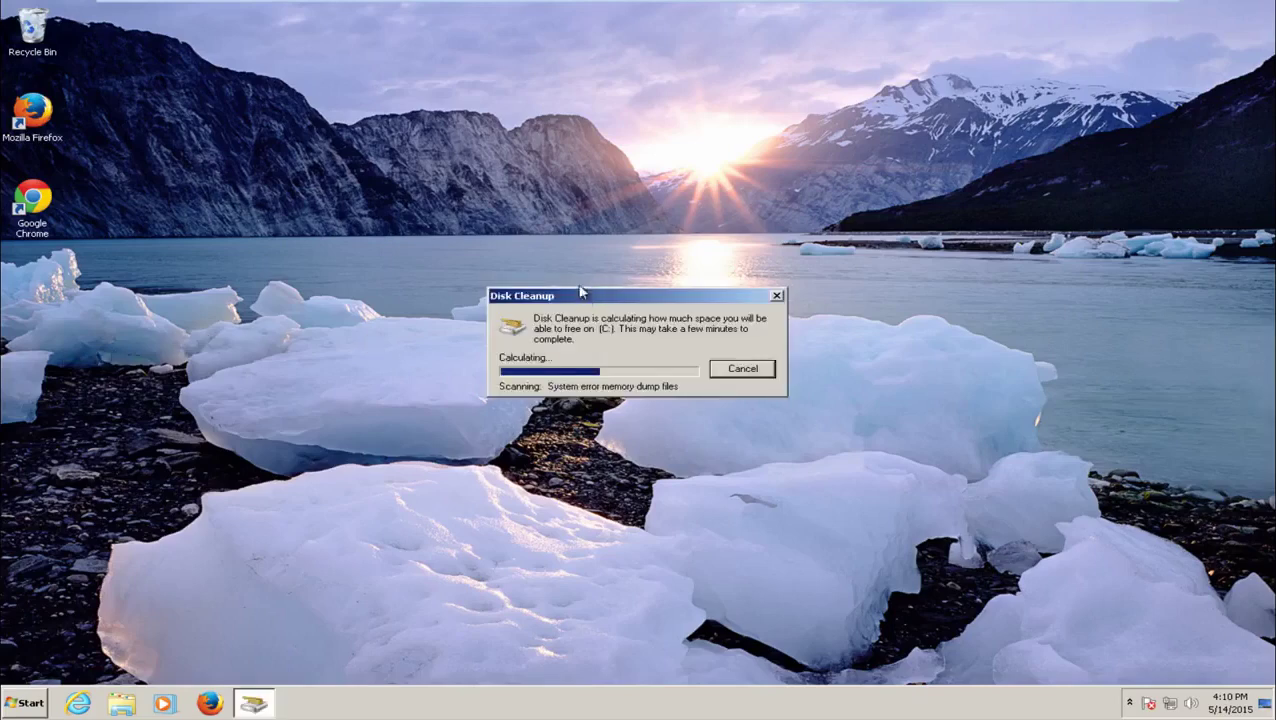
{"action": "left_click_drag", "start_coordinate": [584, 298], "coordinate": [578, 289]}
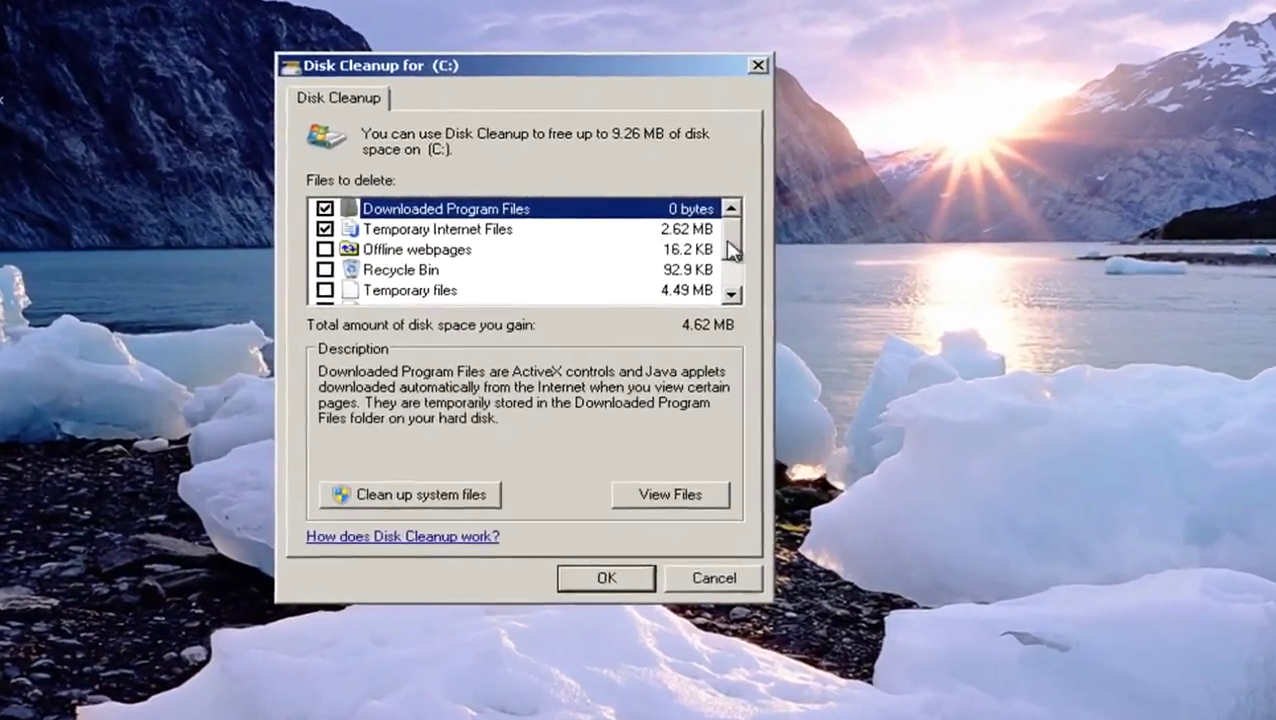
Examine the categories of files to delete and their sizes in Disk Cleanup for drive C:.
{"action": "left_click_drag", "start_coordinate": [731, 250], "coordinate": [737, 283]}
{"action": "left_click_drag", "start_coordinate": [817, 264], "coordinate": [824, 290]}
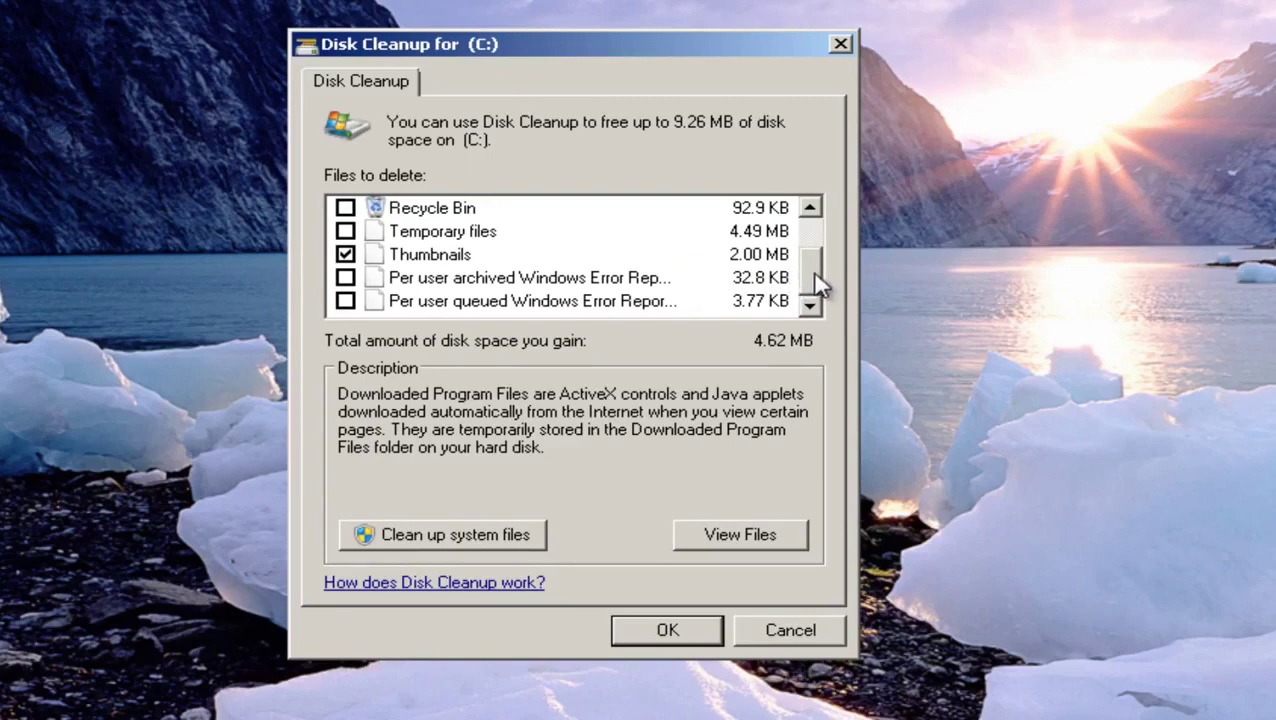
{"action": "left_click_drag", "start_coordinate": [820, 288], "coordinate": [820, 251]}
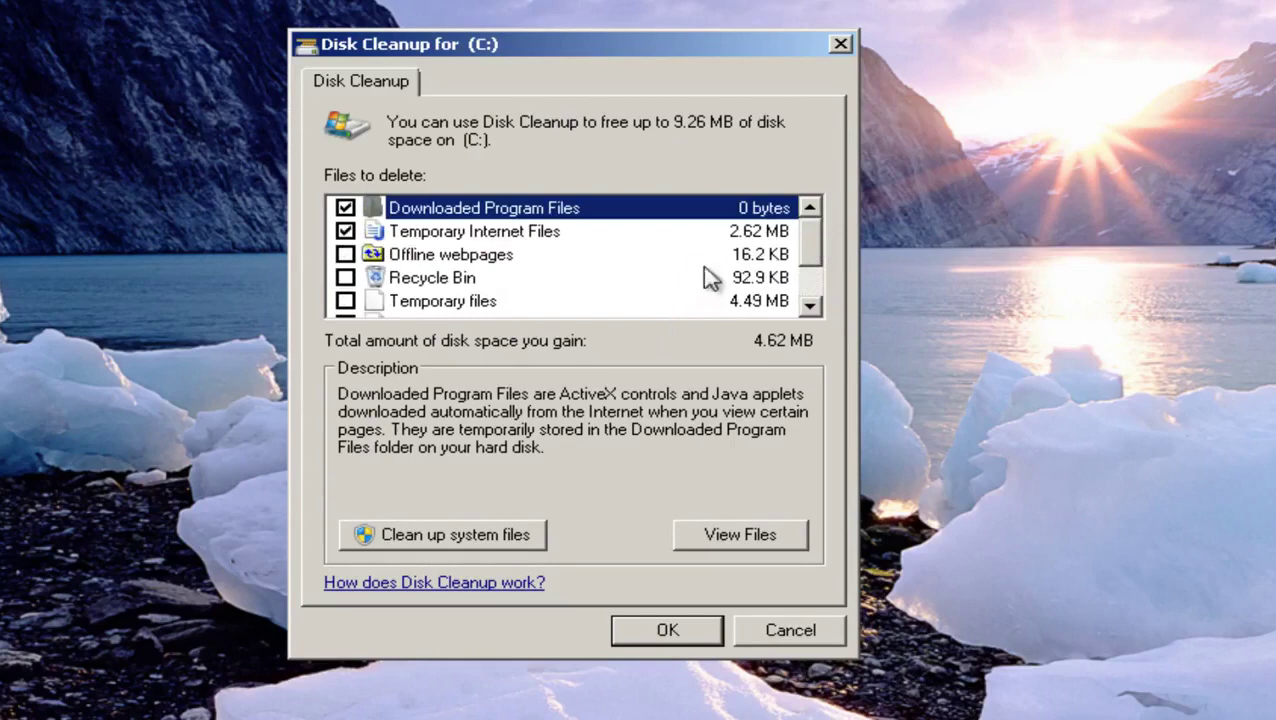
{"action": "mouse_move", "coordinate": [815, 250]}
{"action": "left_mouse_down"}
{"action": "mouse_move", "coordinate": [818, 283]}
{"action": "mouse_move", "coordinate": [812, 230]}
{"action": "left_mouse_up"}
{"action": "scroll", "coordinate": [827, 255], "scroll_direction": "down", "scroll_amount": 1}
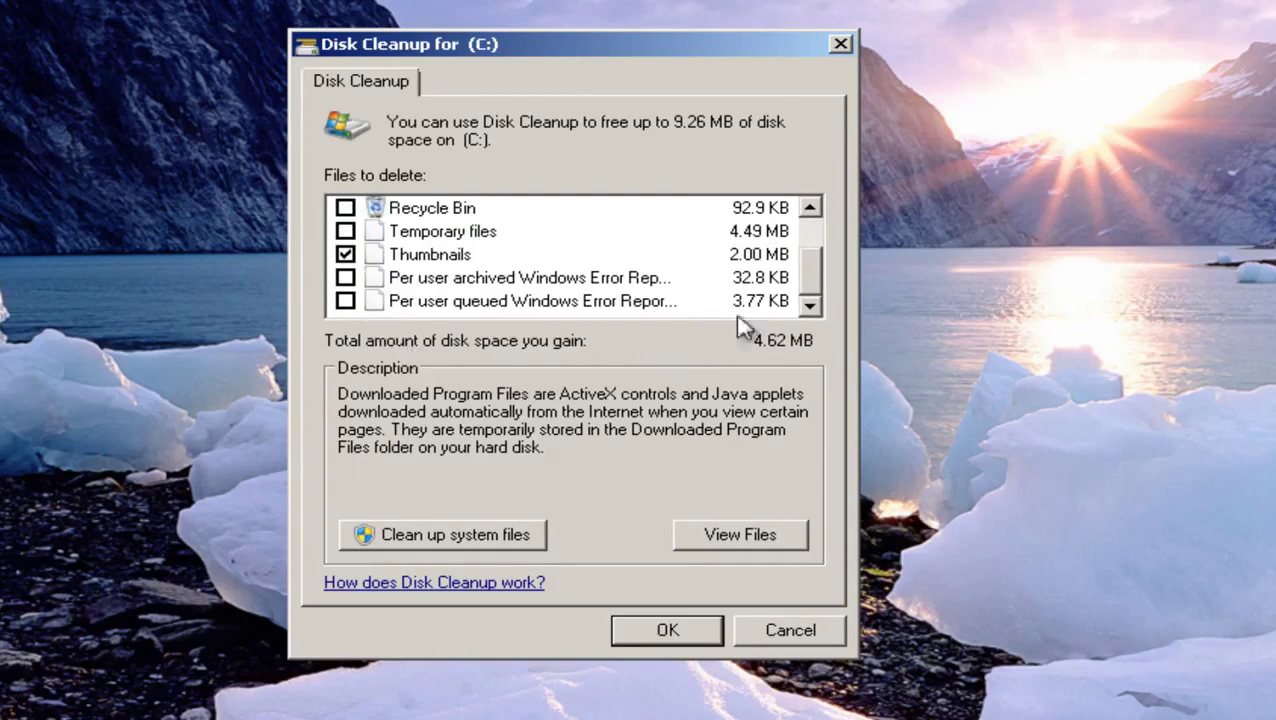
{"action": "scroll", "coordinate": [808, 260], "scroll_direction": "up", "scroll_amount": 1}
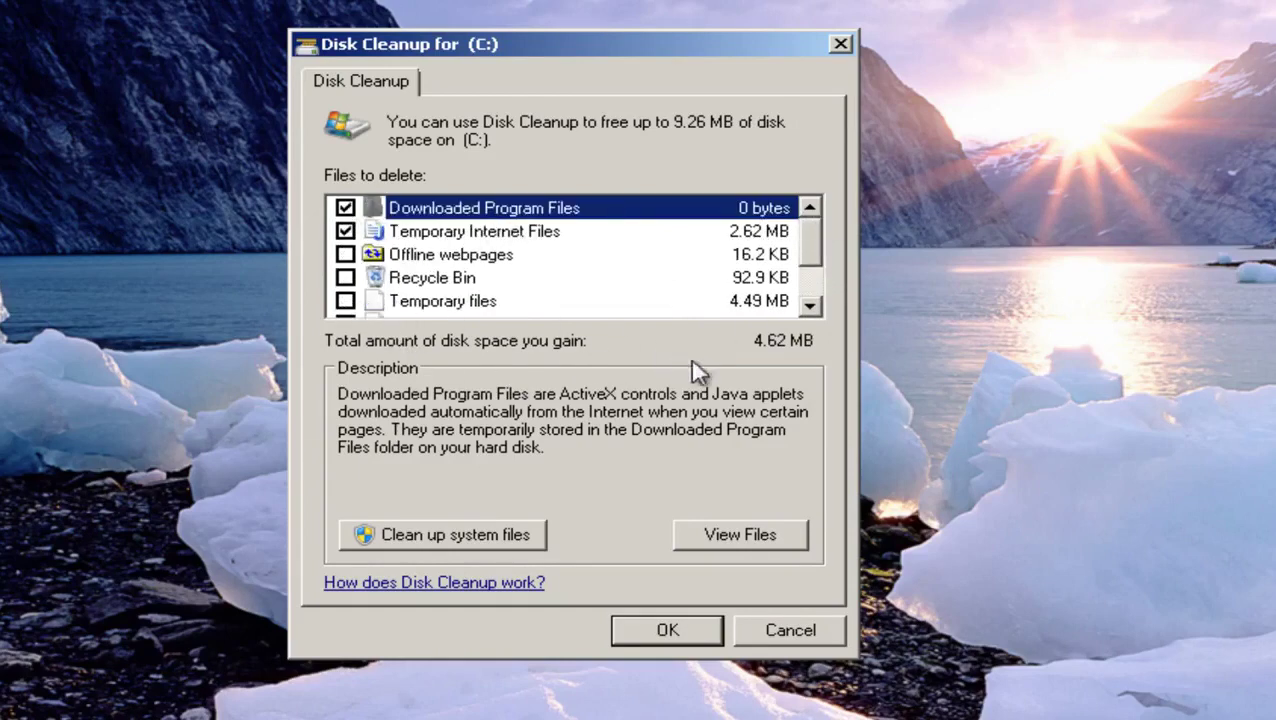
{"action": "left_click_drag", "start_coordinate": [817, 238], "coordinate": [820, 283]}
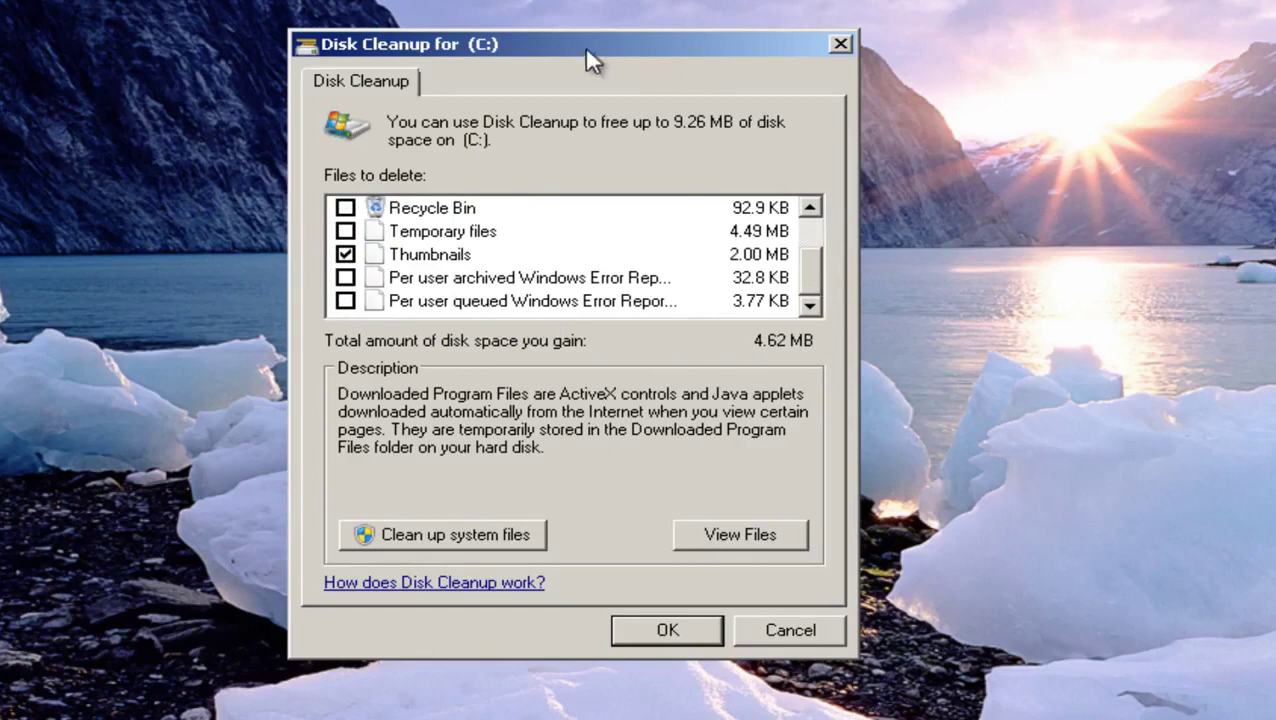
{"action": "left_click_drag", "start_coordinate": [600, 54], "coordinate": [642, 58]}
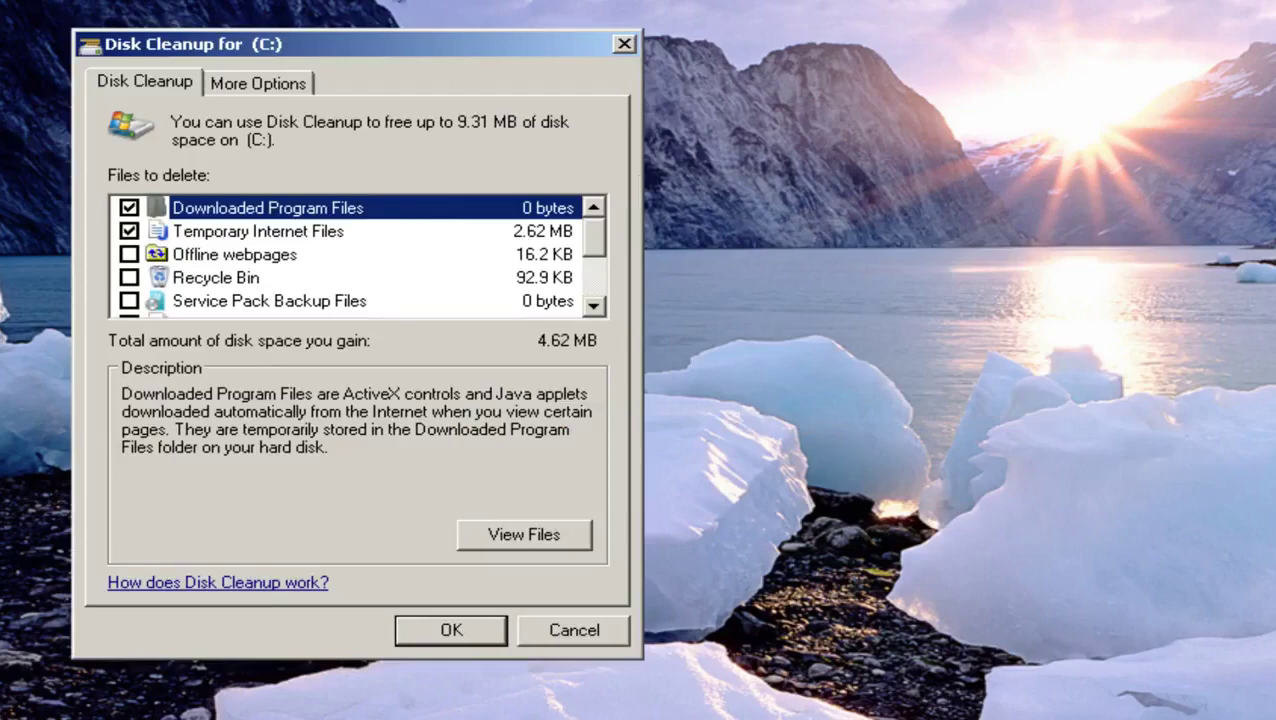
Run the cleanup of drive C: with the preselected file categories and confirm permanently deleting the files.
{"action": "left_click_drag", "start_coordinate": [590, 44], "coordinate": [796, 45]}
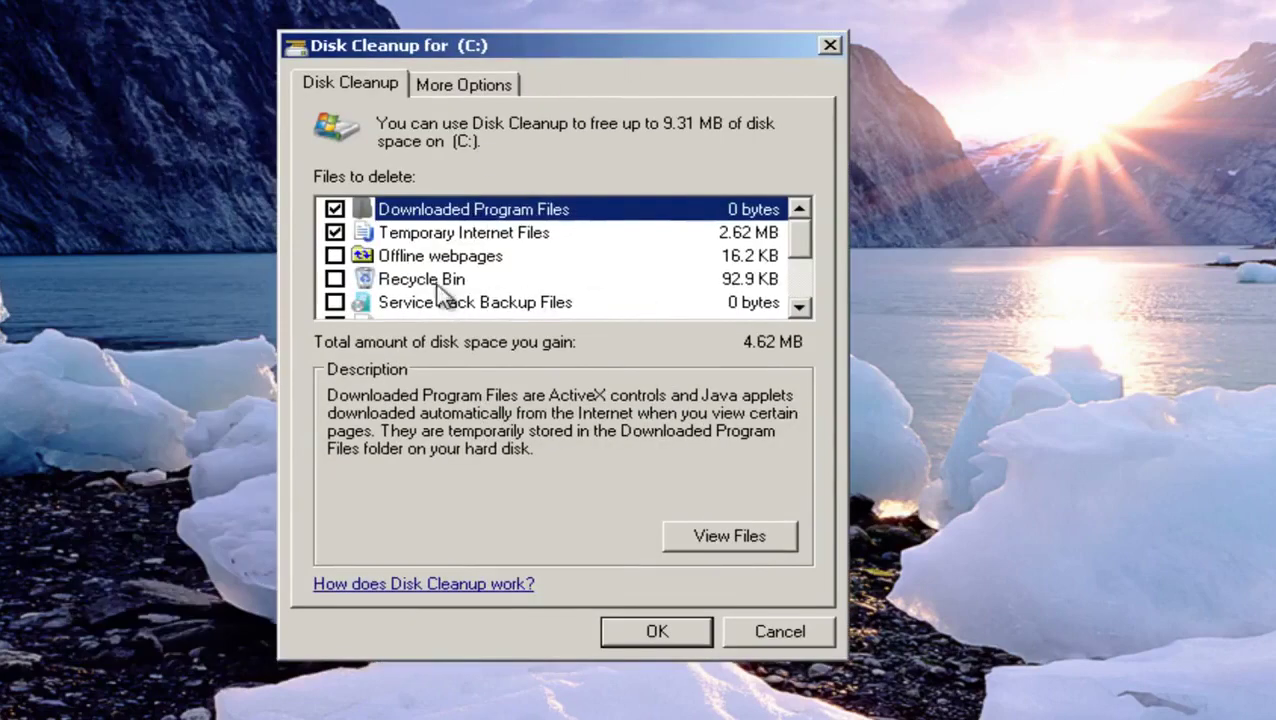
{"action": "scroll", "coordinate": [435, 278], "scroll_direction": "down", "scroll_amount": 3}
{"action": "scroll", "coordinate": [378, 278], "scroll_direction": "up", "scroll_amount": 3}
{"action": "scroll", "coordinate": [435, 288], "scroll_direction": "down", "scroll_amount": 3}
{"action": "scroll", "coordinate": [435, 288], "scroll_direction": "up", "scroll_amount": 3}
{"action": "left_click", "coordinate": [404, 252]}
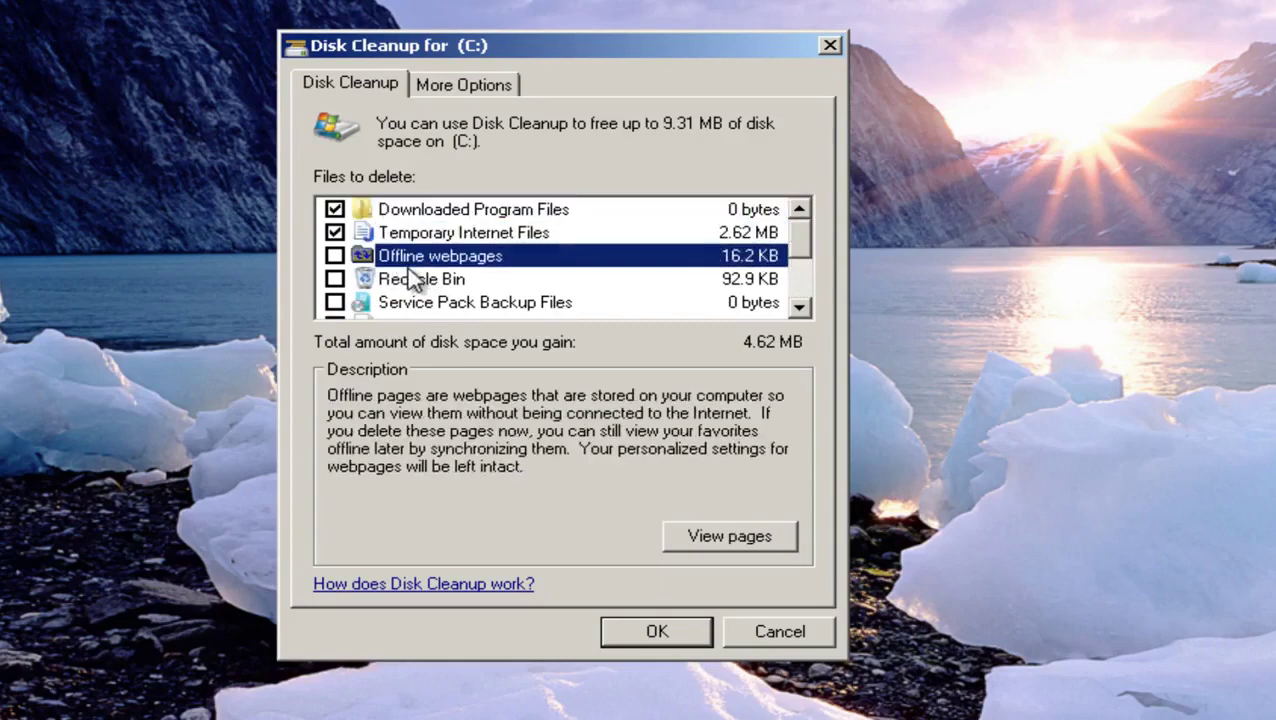
{"action": "scroll", "coordinate": [416, 282], "scroll_direction": "down", "scroll_amount": 3}
{"action": "left_click", "coordinate": [678, 633]}
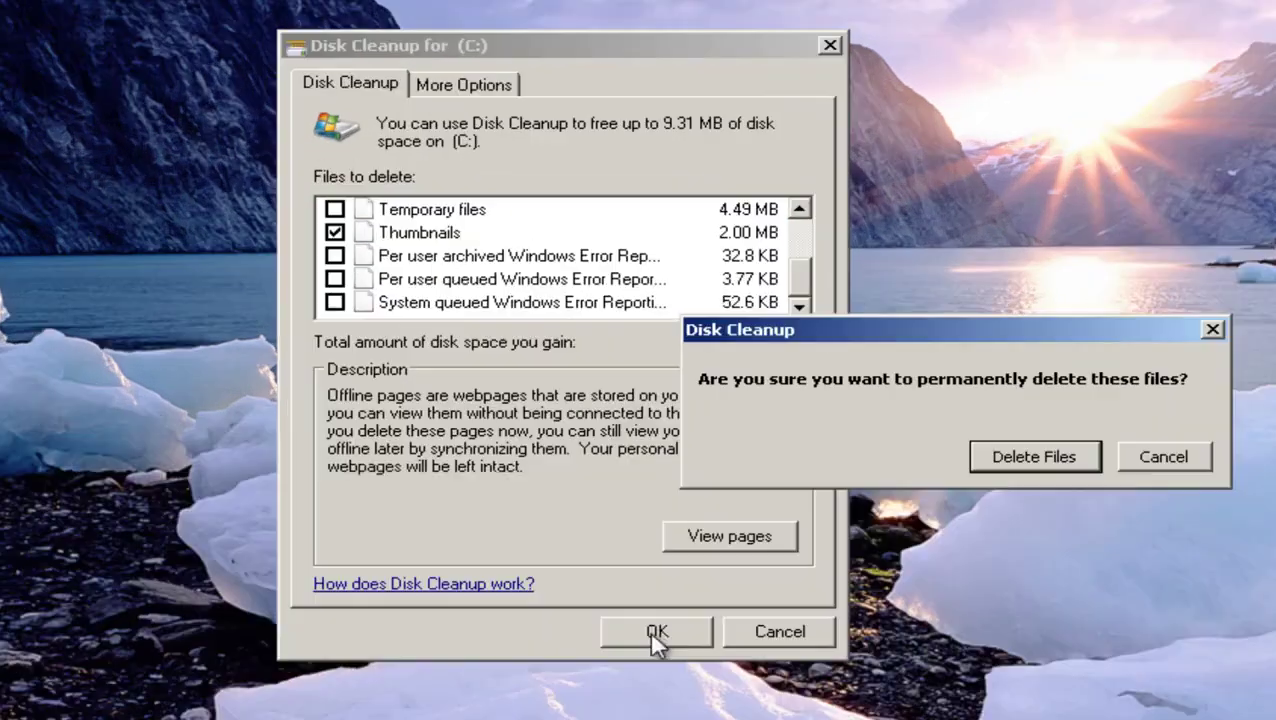
{"action": "left_click", "coordinate": [1034, 457]}
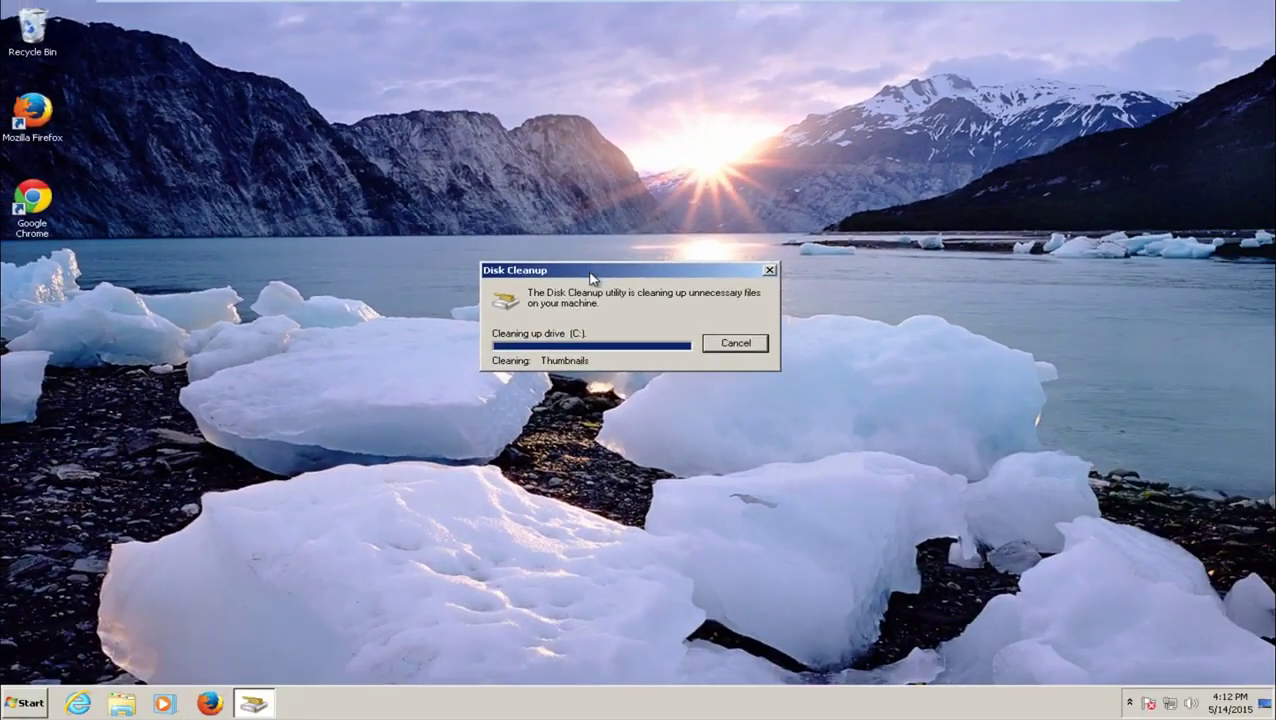
Open CCleaner and move its window slightly higher on the desktop.
{"action": "left_click", "coordinate": [10, 703]}
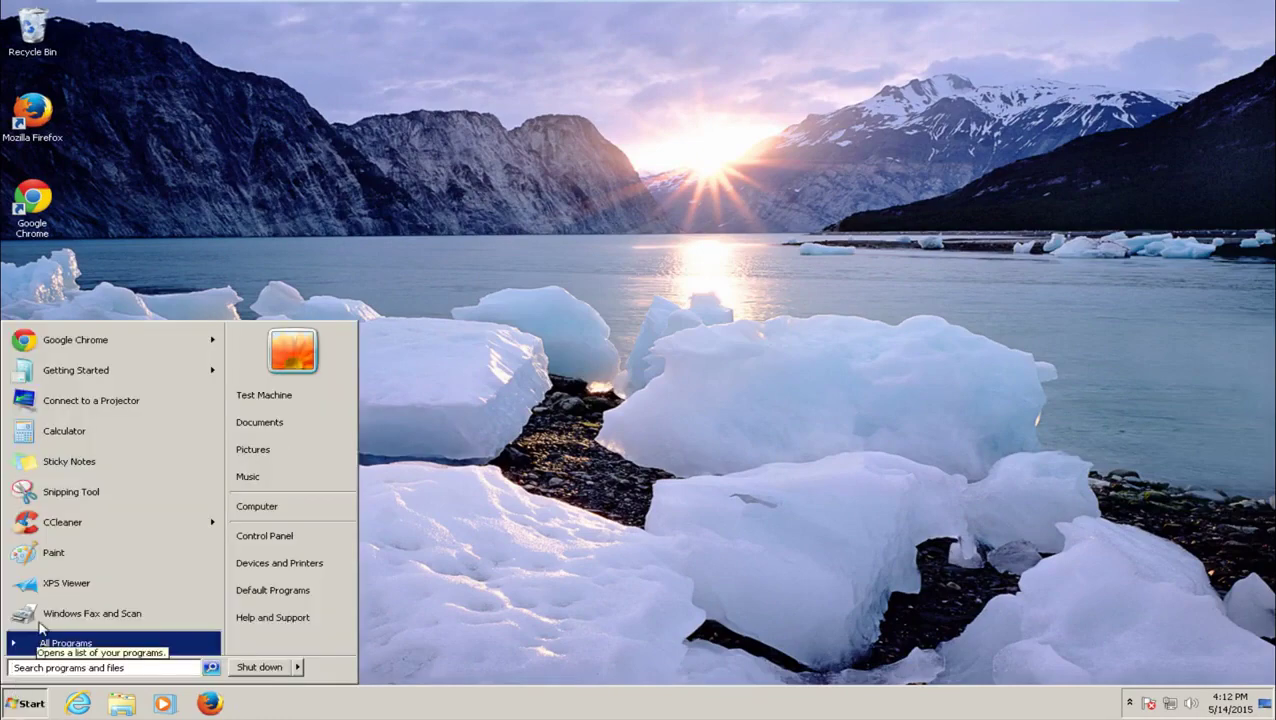
{"action": "left_click", "coordinate": [42, 640]}
{"action": "left_click", "coordinate": [341, 237]}
{"action": "left_click", "coordinate": [12, 703]}
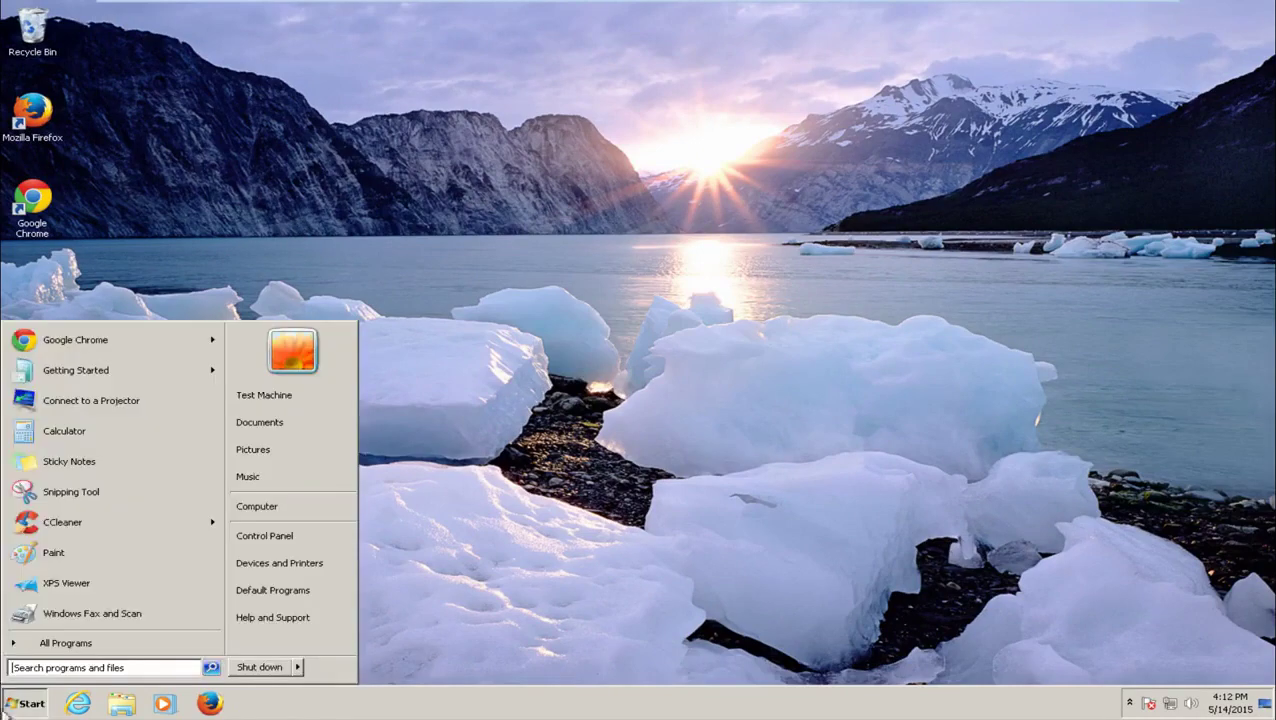
{"action": "left_click", "coordinate": [95, 520]}
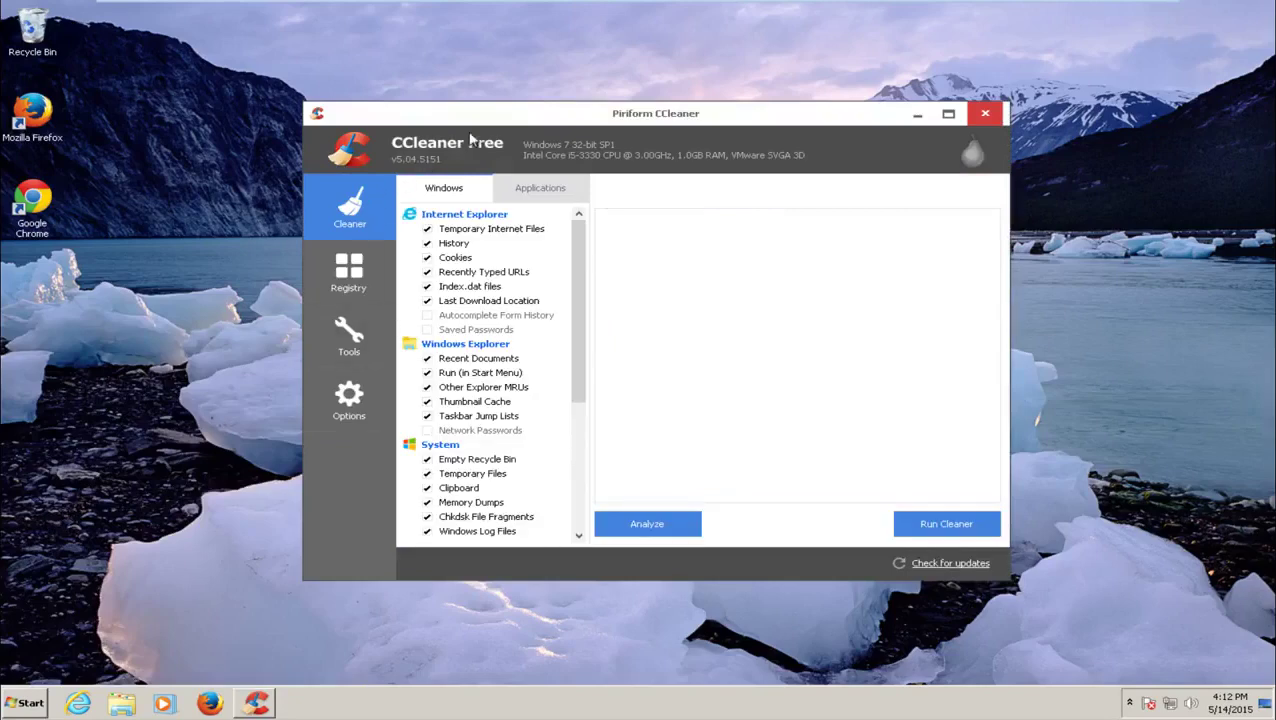
{"action": "left_click_drag", "start_coordinate": [480, 113], "coordinate": [470, 75]}
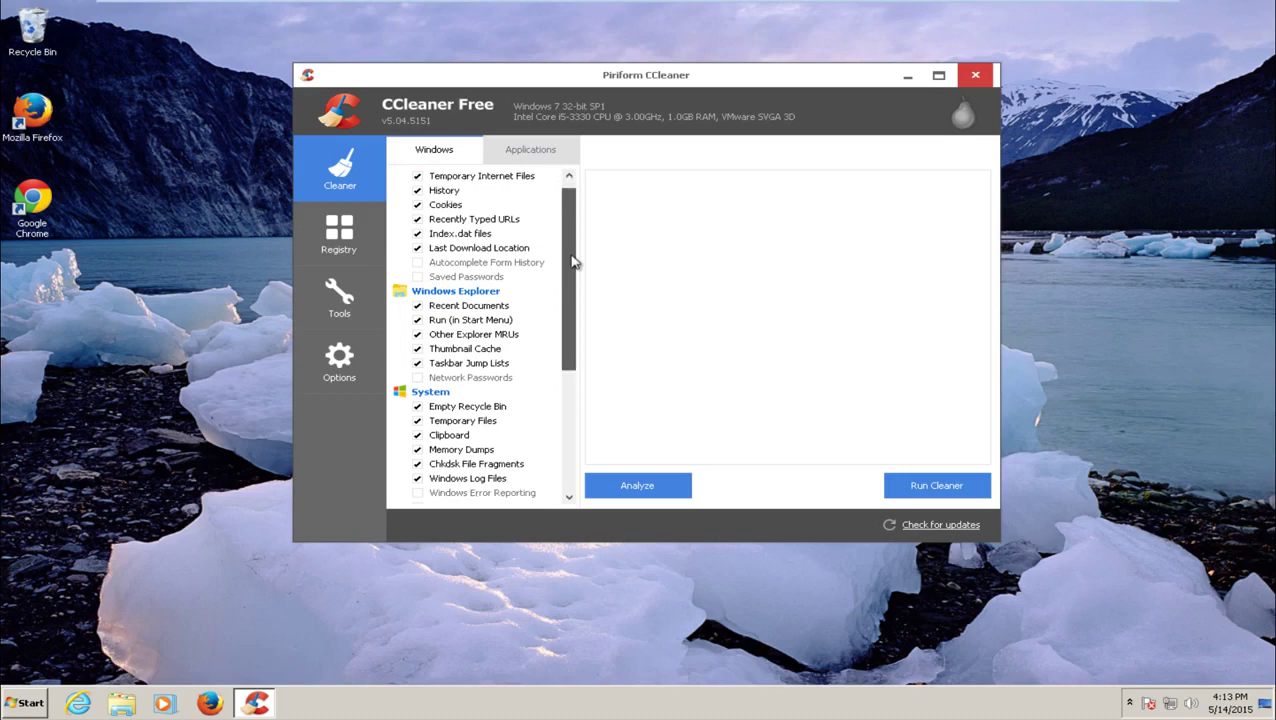
Review the Windows and Applications cleaning options, keep Internet Explorer History selected, and analyze the files to be removed.
{"action": "left_click_drag", "start_coordinate": [573, 261], "coordinate": [517, 213]}
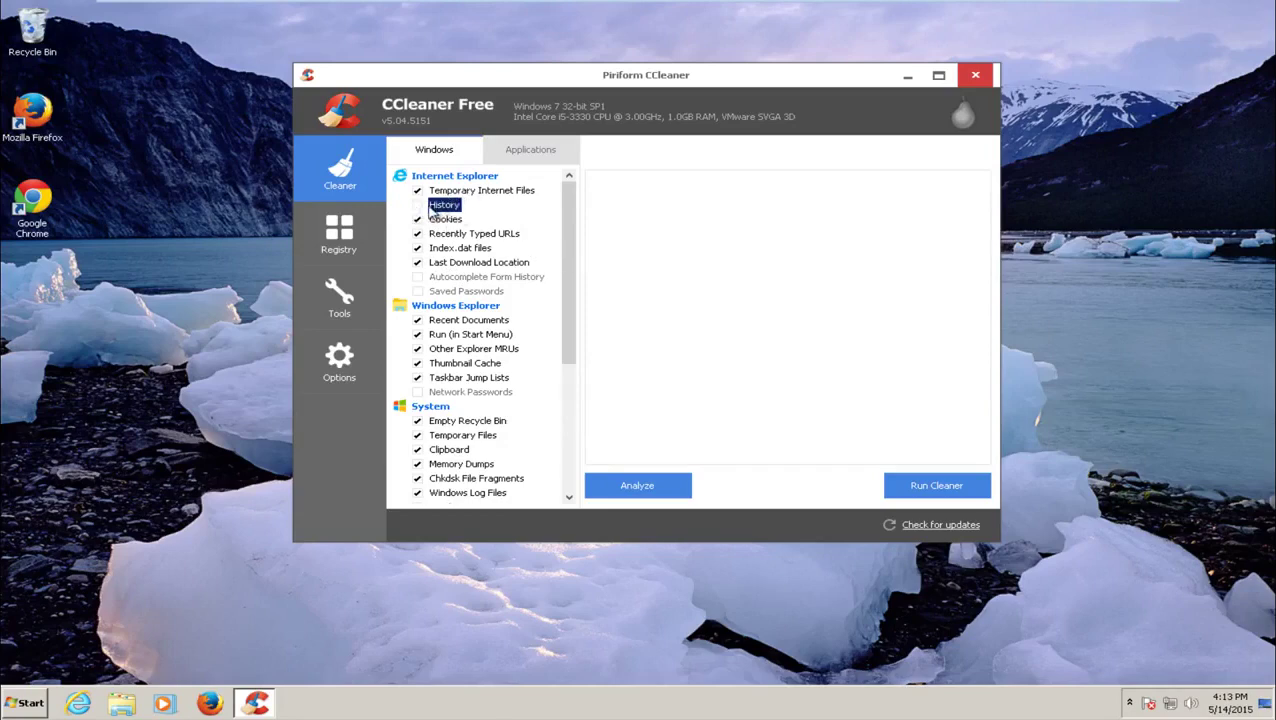
{"action": "left_click", "coordinate": [426, 207]}
{"action": "left_click", "coordinate": [510, 155]}
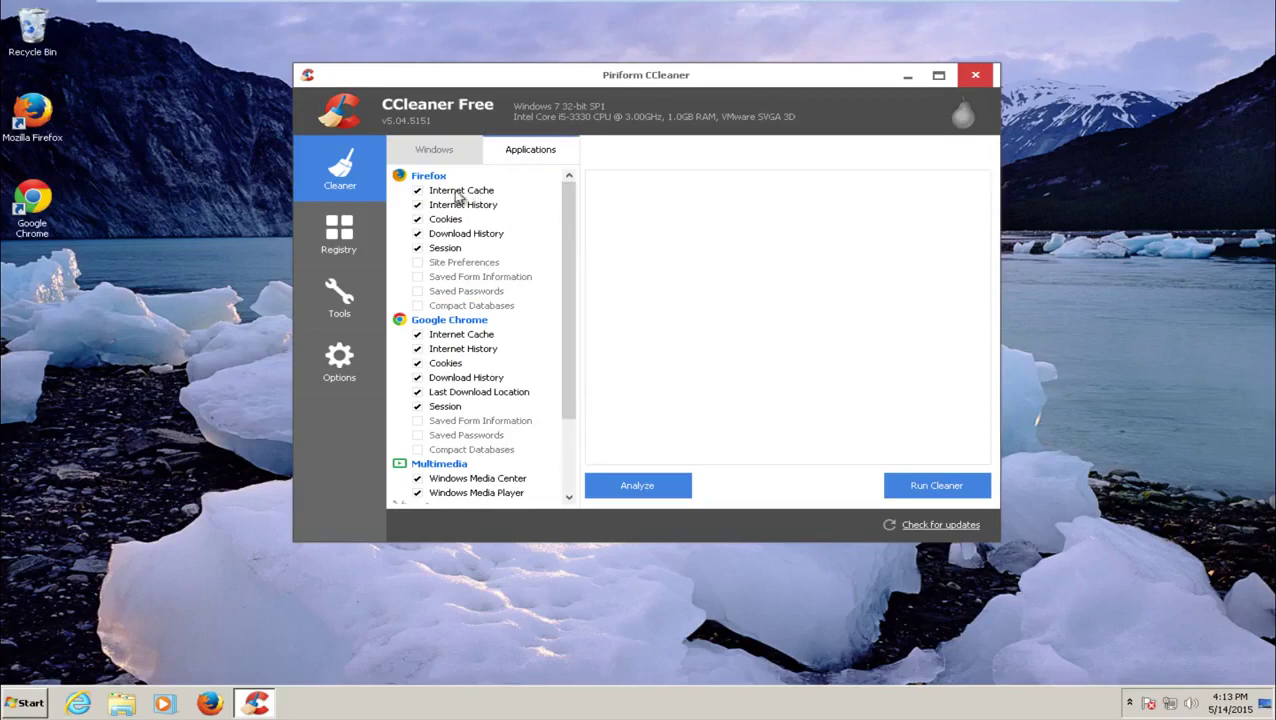
{"action": "left_click_drag", "start_coordinate": [570, 290], "coordinate": [572, 353]}
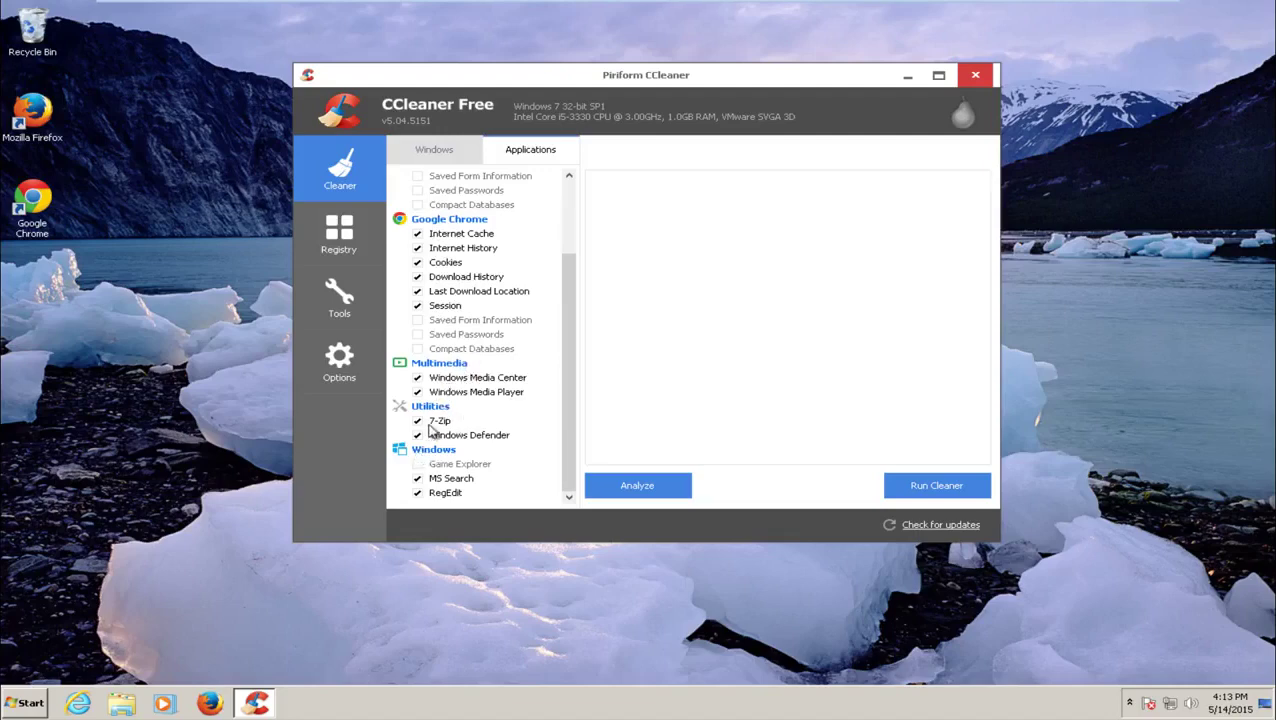
{"action": "left_click_drag", "start_coordinate": [570, 398], "coordinate": [575, 293]}
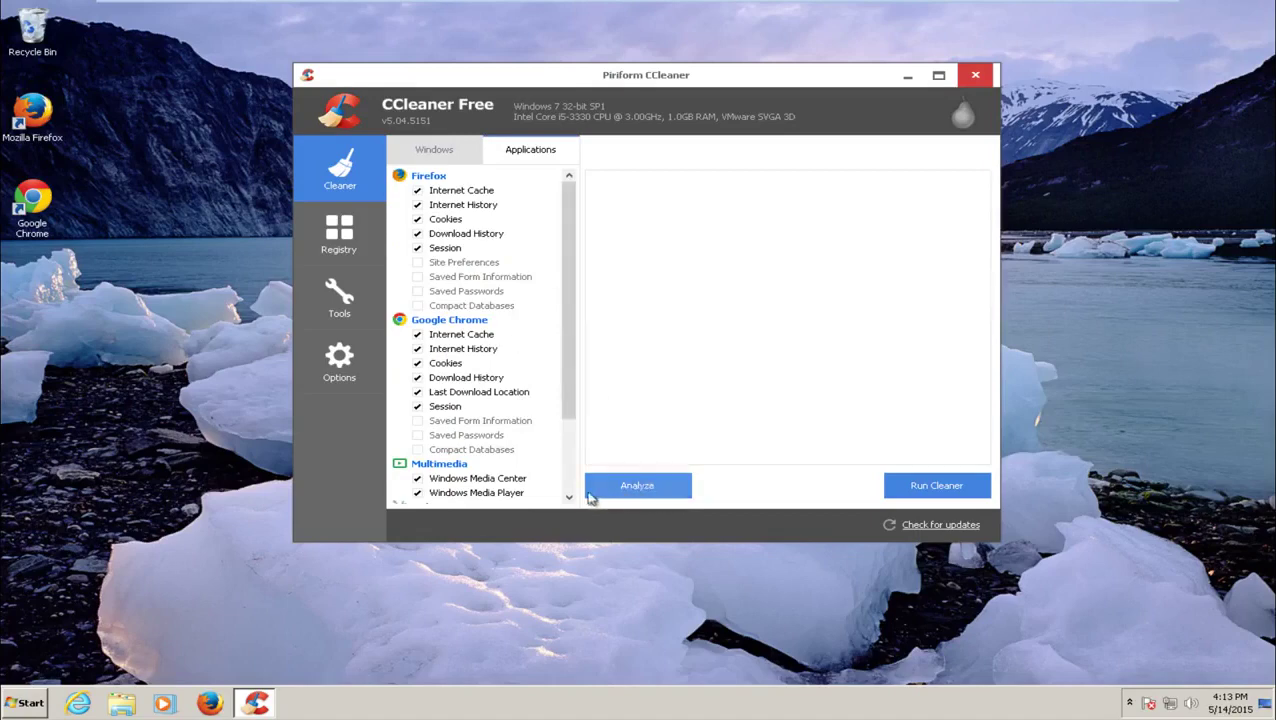
{"action": "left_click", "coordinate": [665, 489]}
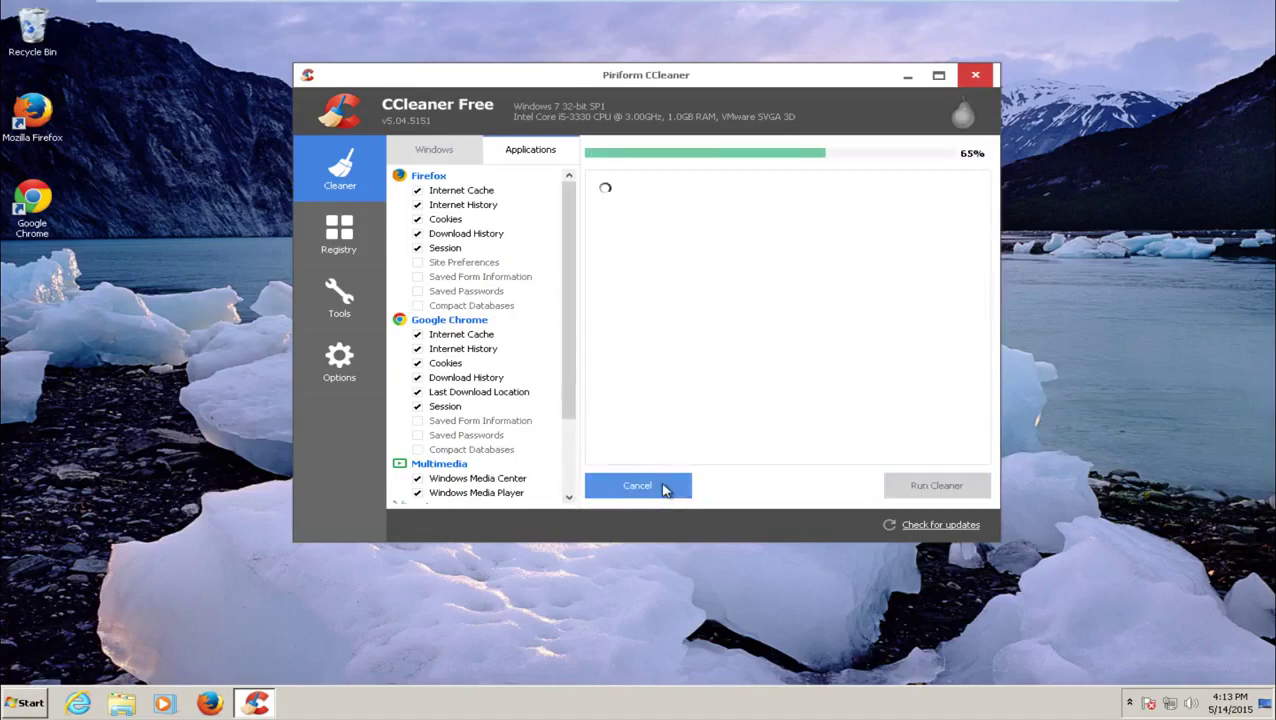
{"action": "scroll", "coordinate": [988, 262], "scroll_direction": "down", "scroll_amount": 2}
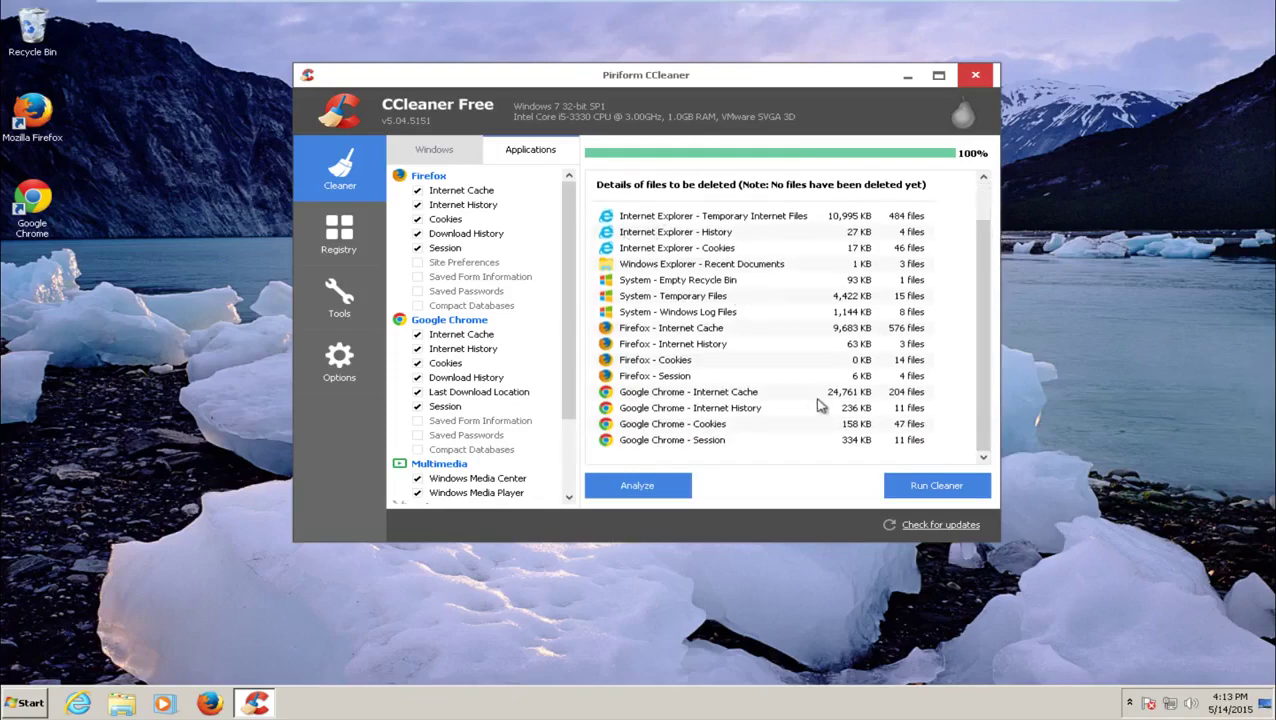
{"action": "scroll", "coordinate": [765, 374], "scroll_direction": "up", "scroll_amount": 2}
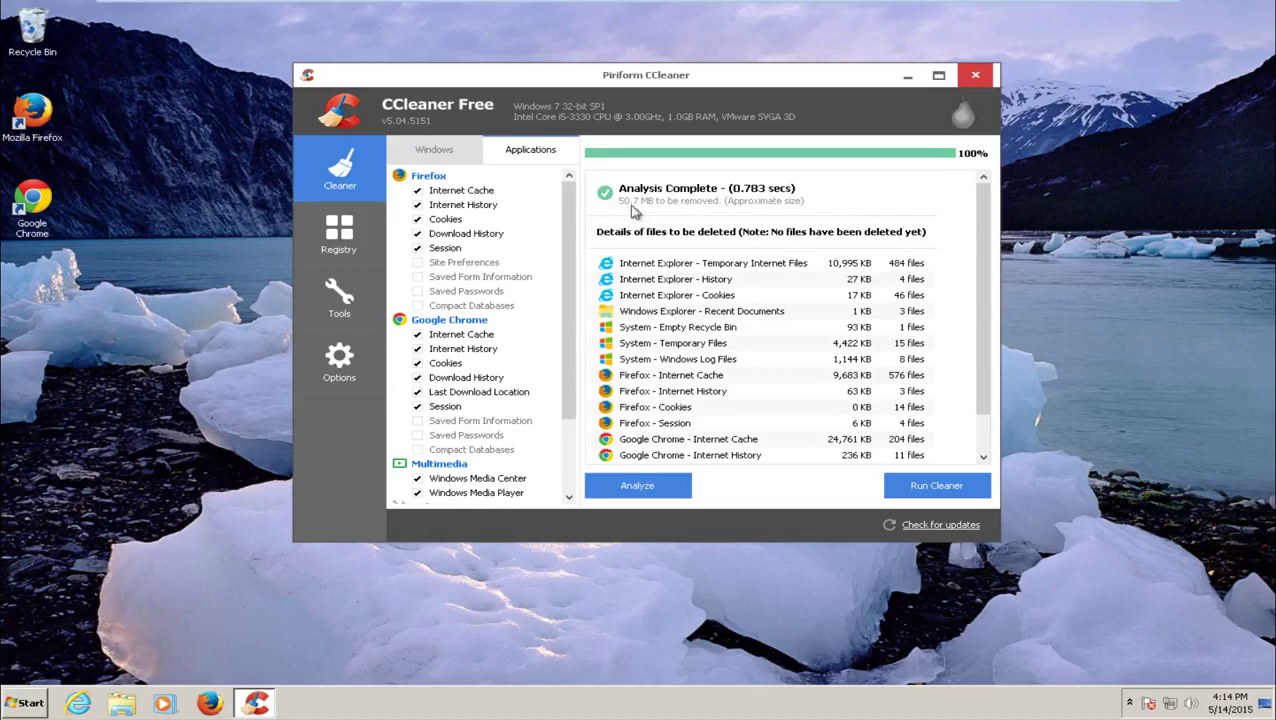
{"action": "scroll", "coordinate": [980, 284], "scroll_direction": "down", "scroll_amount": 1}
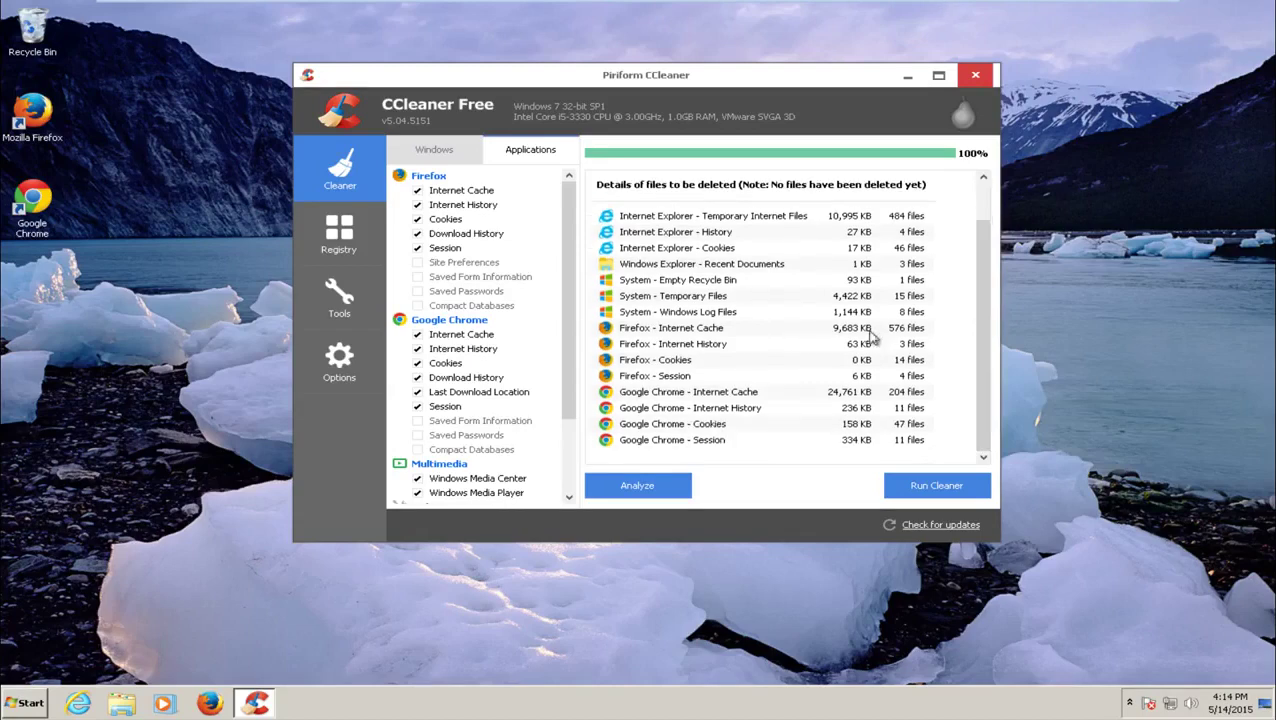
Run the cleaner twice on the selected items, confirming the permanent deletion of files each time.
{"action": "left_click", "coordinate": [937, 488]}
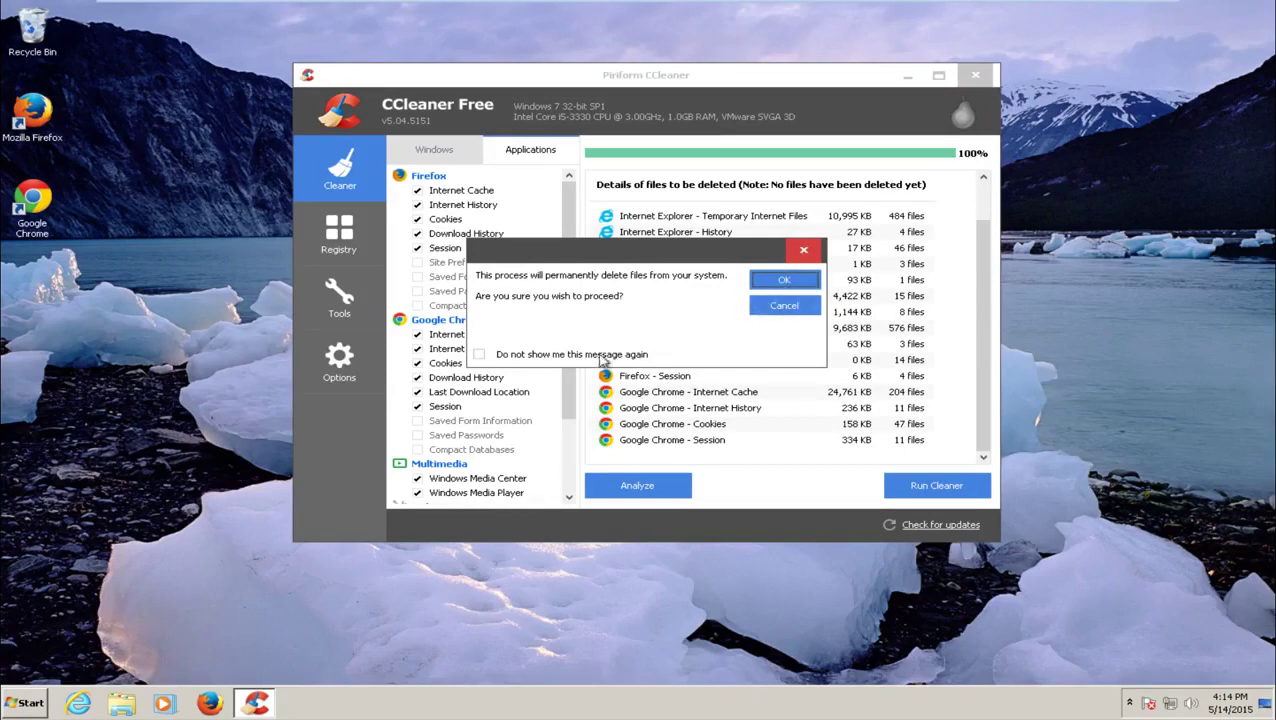
{"action": "left_click", "coordinate": [785, 283]}
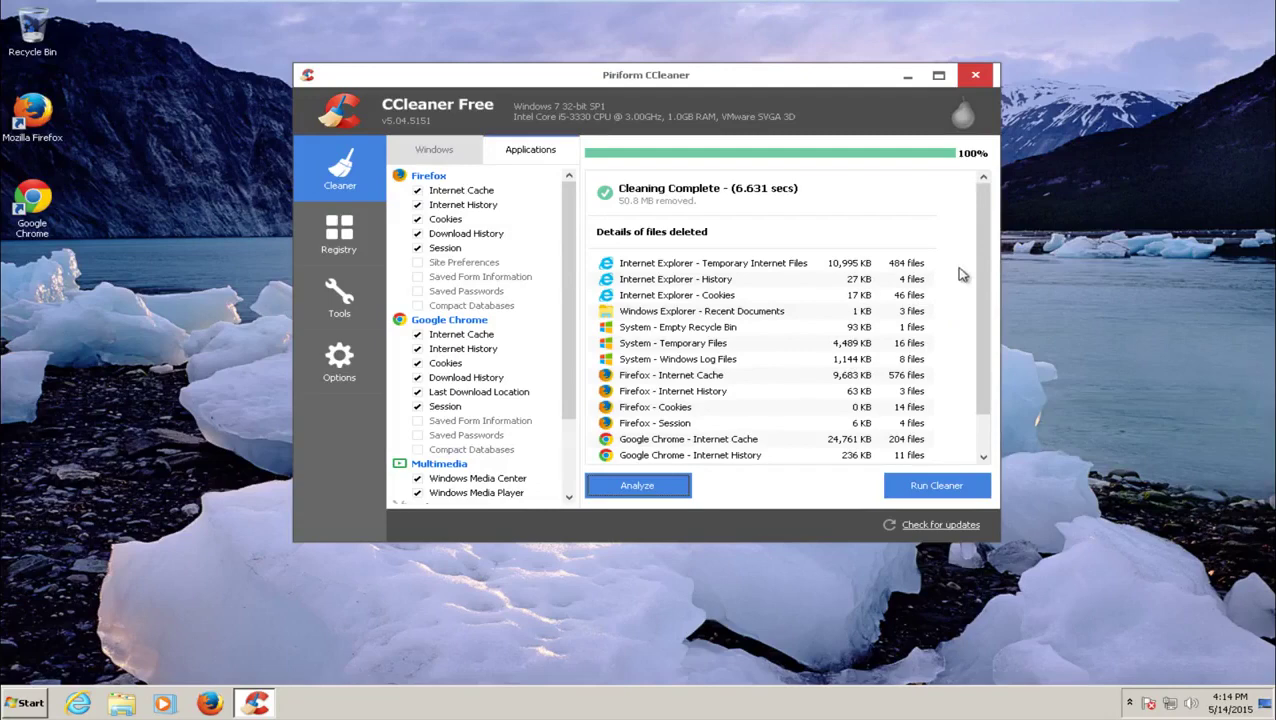
{"action": "scroll", "coordinate": [982, 252], "scroll_direction": "down", "scroll_amount": 1}
{"action": "scroll", "coordinate": [716, 405], "scroll_direction": "up", "scroll_amount": 2}
{"action": "left_click", "coordinate": [915, 488]}
{"action": "left_click", "coordinate": [785, 282]}
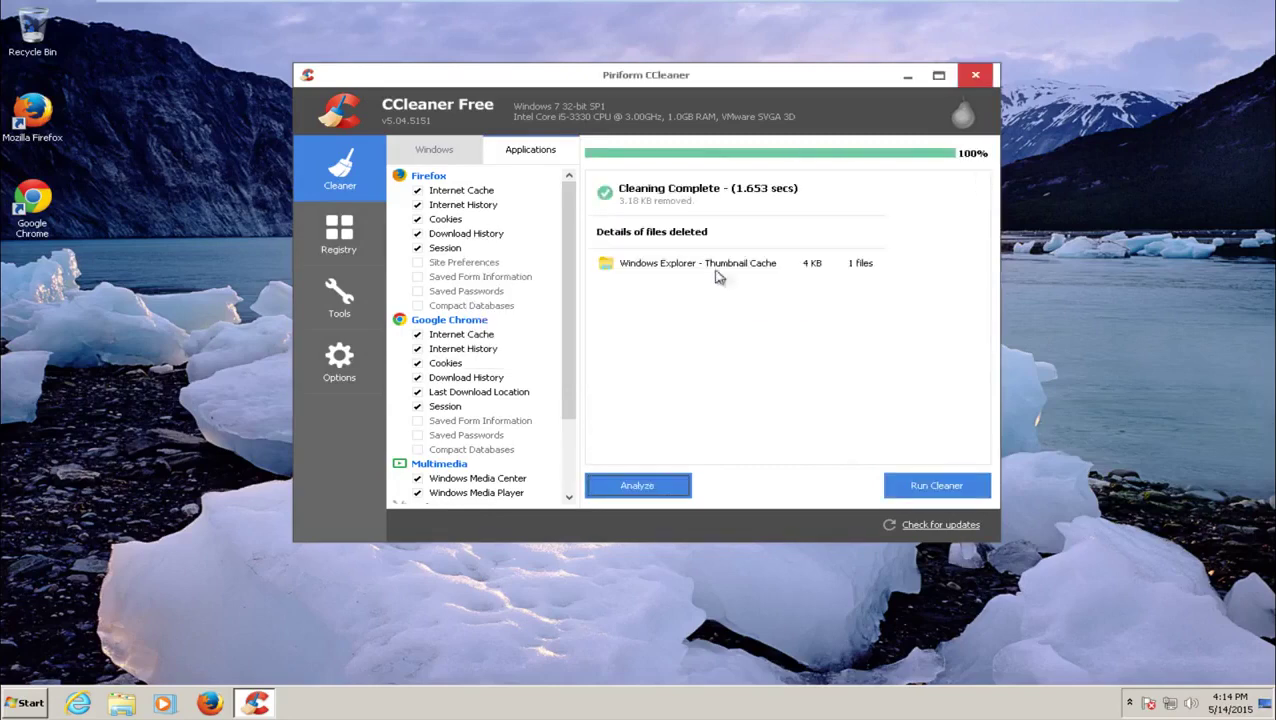
Scan the registry for issues with all Registry Cleaner categories selected and review the results.
{"action": "left_click", "coordinate": [434, 149]}
{"action": "left_click", "coordinate": [341, 242]}
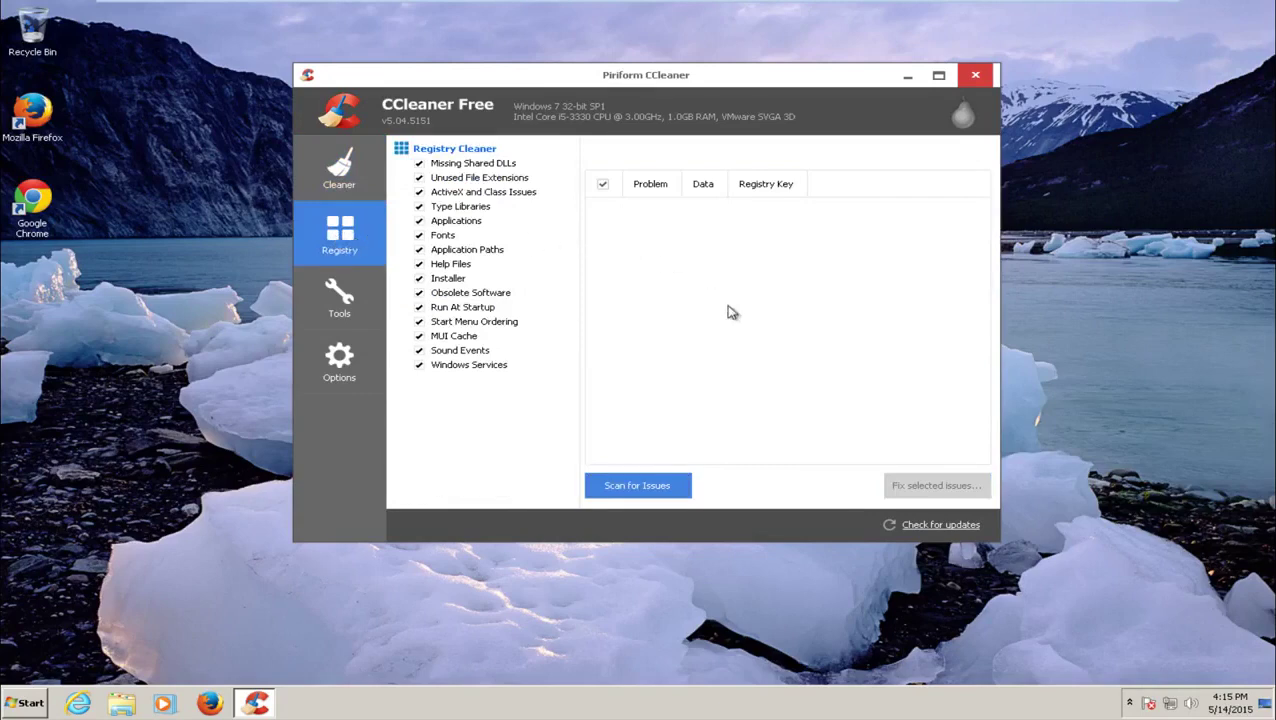
{"action": "left_click", "coordinate": [619, 490]}
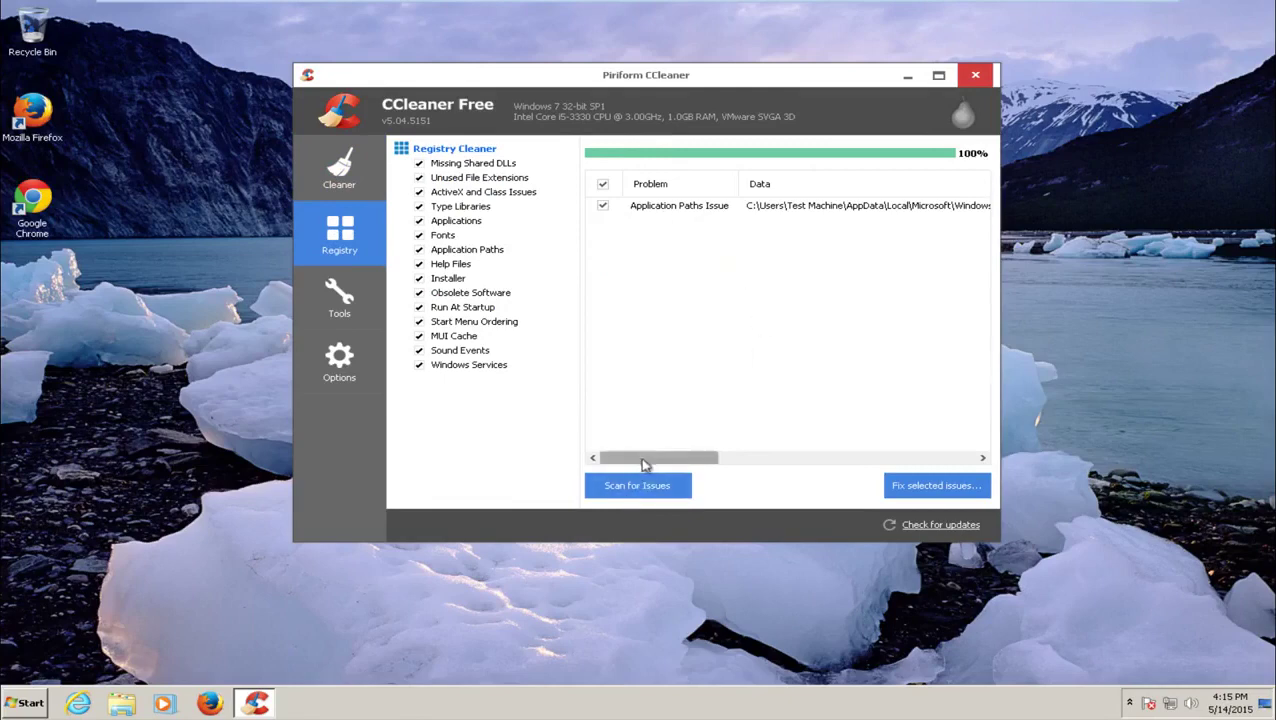
{"action": "left_click_drag", "start_coordinate": [645, 463], "coordinate": [635, 433]}
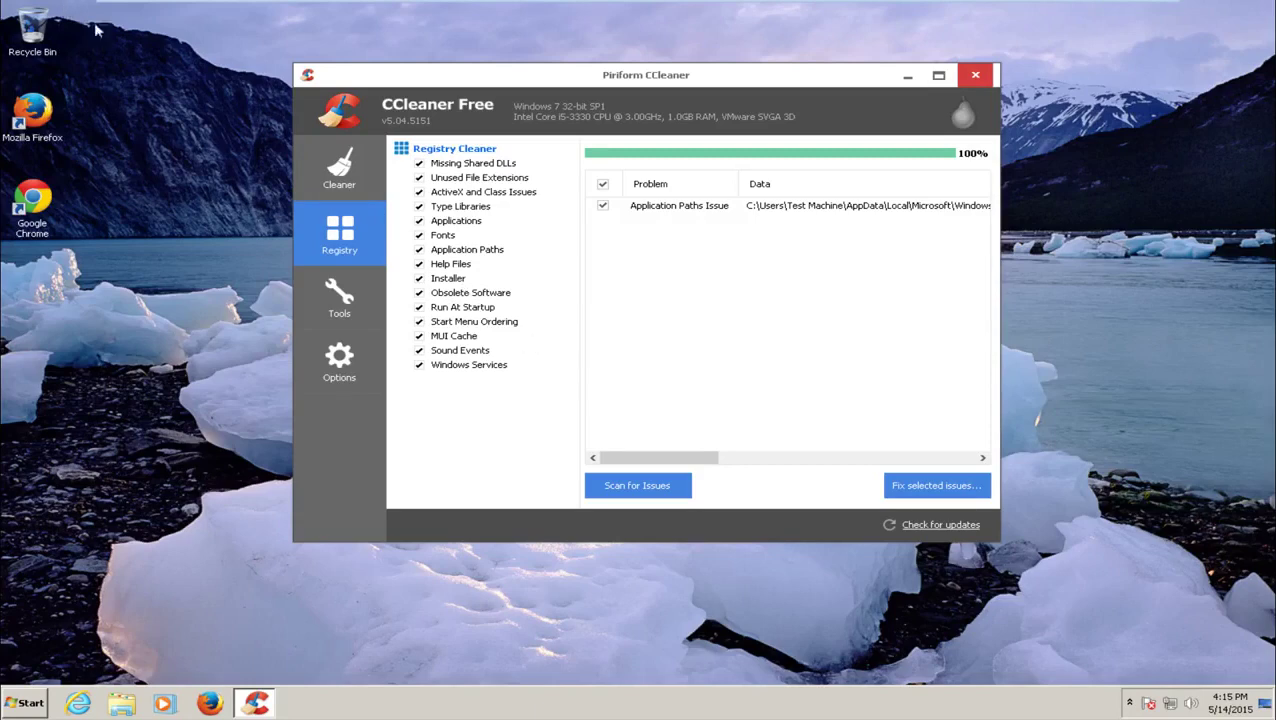
{"action": "left_click_drag", "start_coordinate": [606, 456], "coordinate": [396, 427]}
{"action": "mouse_move", "coordinate": [563, 91]}
{"action": "left_mouse_down"}
{"action": "mouse_move", "coordinate": [563, 75]}
{"action": "mouse_move", "coordinate": [561, 90]}
{"action": "left_mouse_up"}
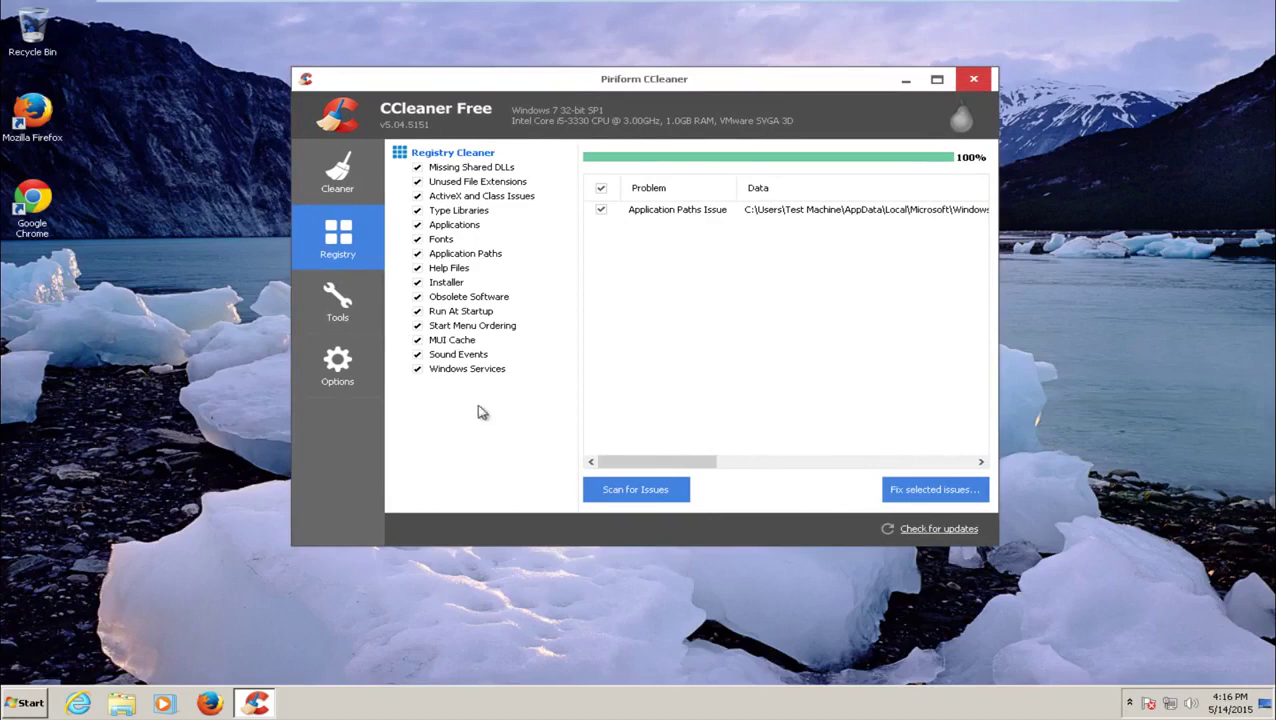
Start fixing the selected registry issue and save a registry backup on the Desktop as cc_20150514_161624.
{"action": "left_click", "coordinate": [922, 489]}
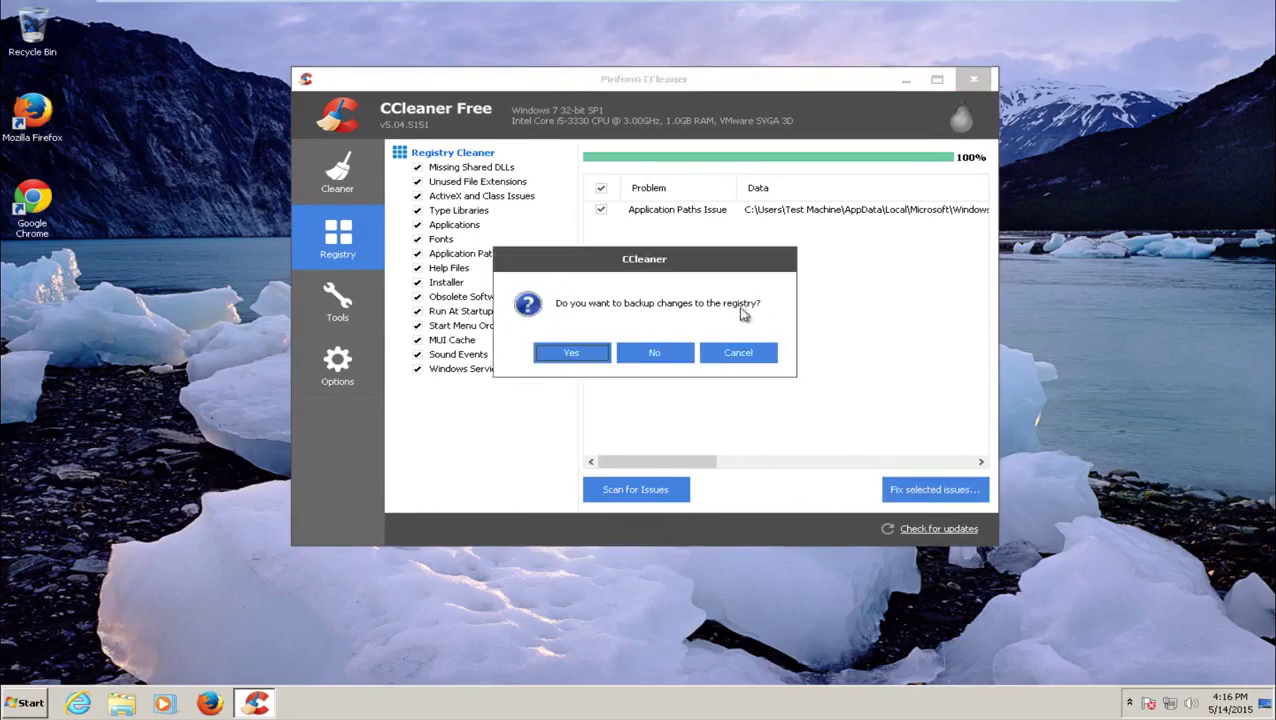
{"action": "left_click", "coordinate": [570, 352]}
{"action": "left_click", "coordinate": [350, 170]}
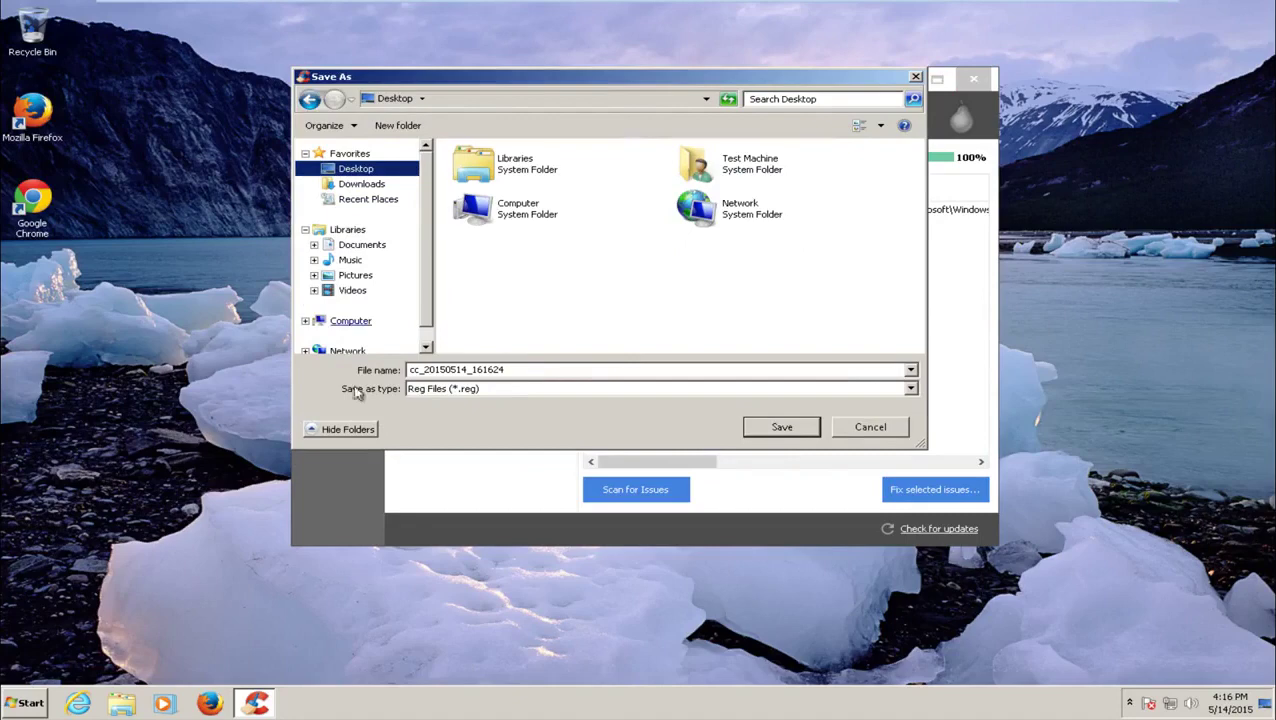
{"action": "left_click", "coordinate": [775, 430]}
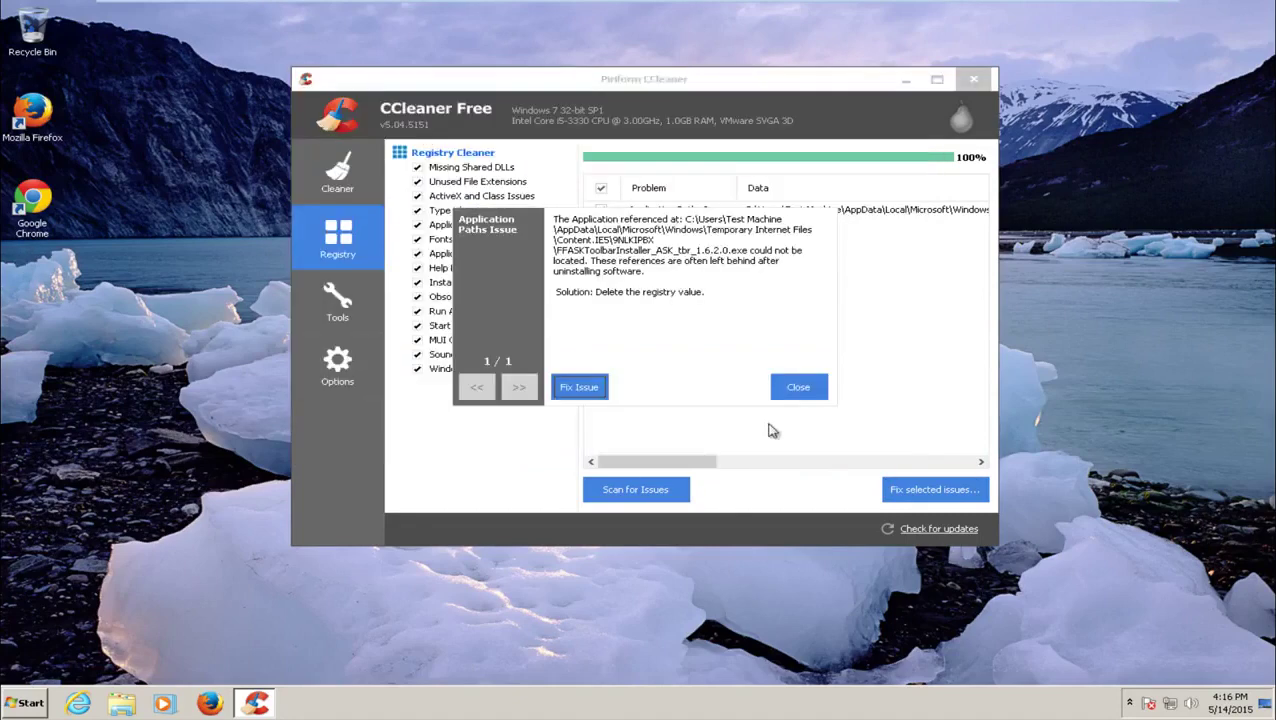
Fix the Application Paths issue, then close the issue details and CCleaner.
{"action": "left_click", "coordinate": [582, 396]}
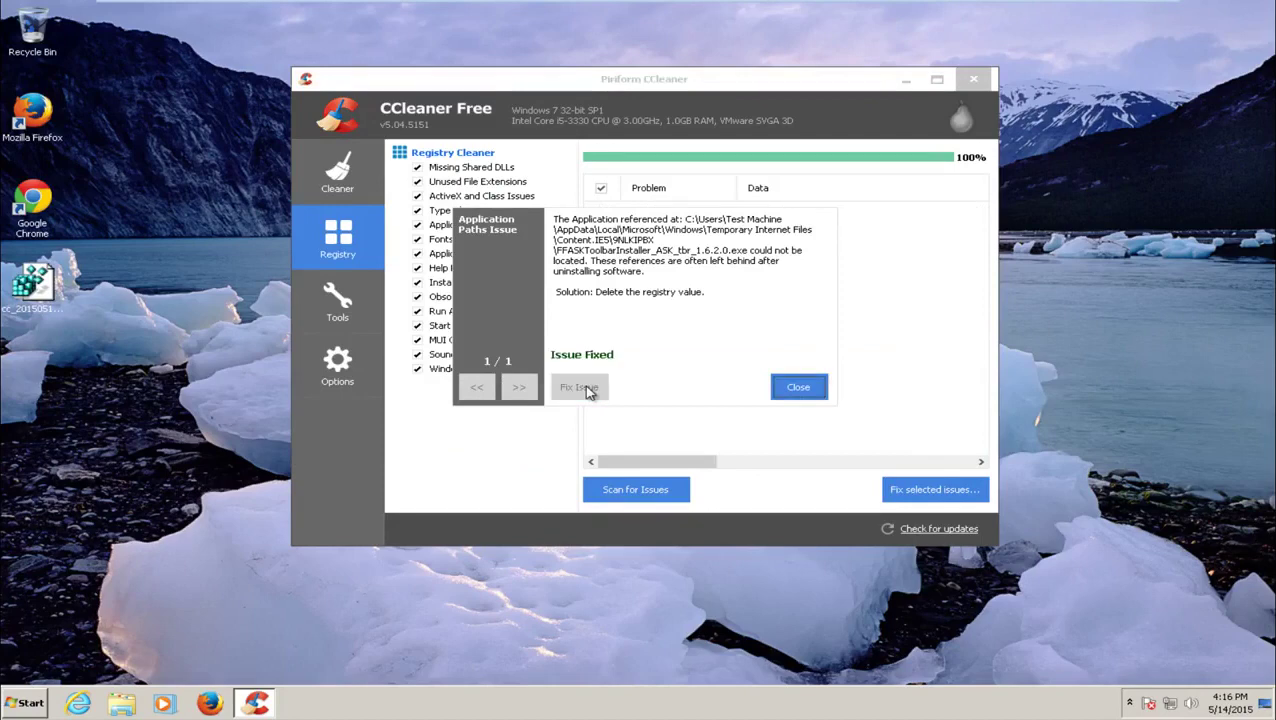
{"action": "left_click_drag", "start_coordinate": [679, 250], "coordinate": [674, 263]}
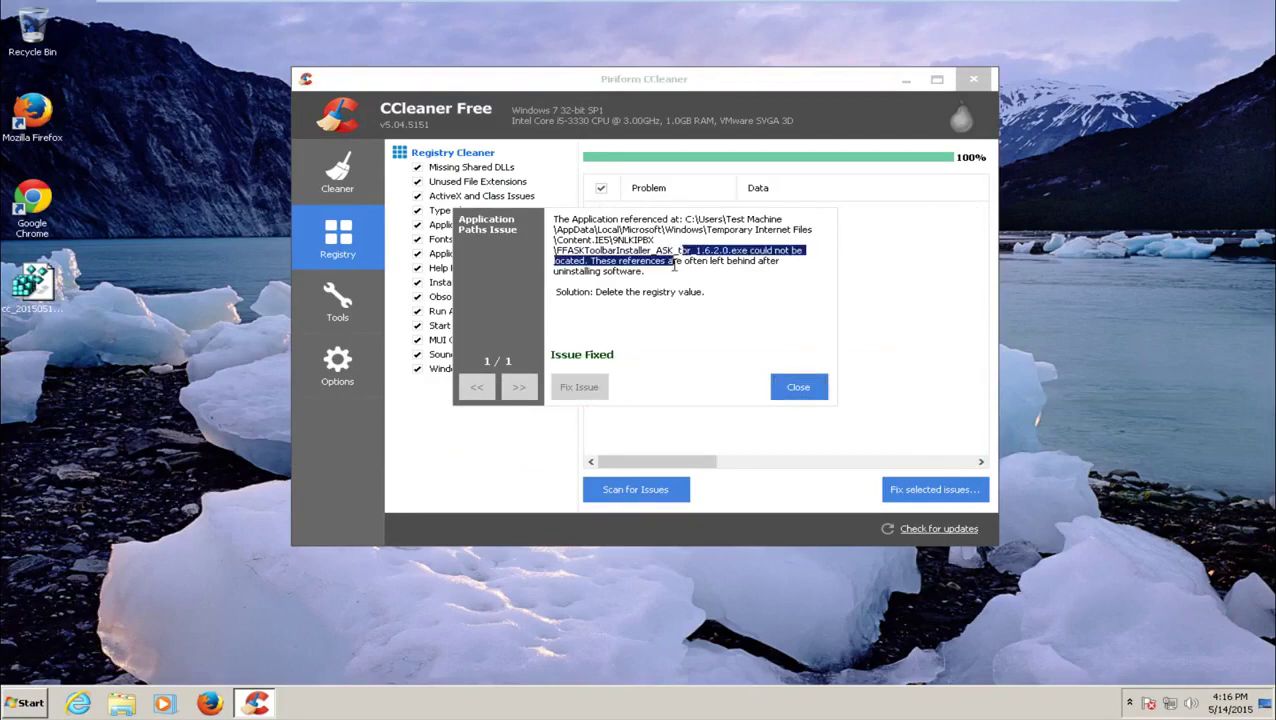
{"action": "left_click", "coordinate": [674, 263]}
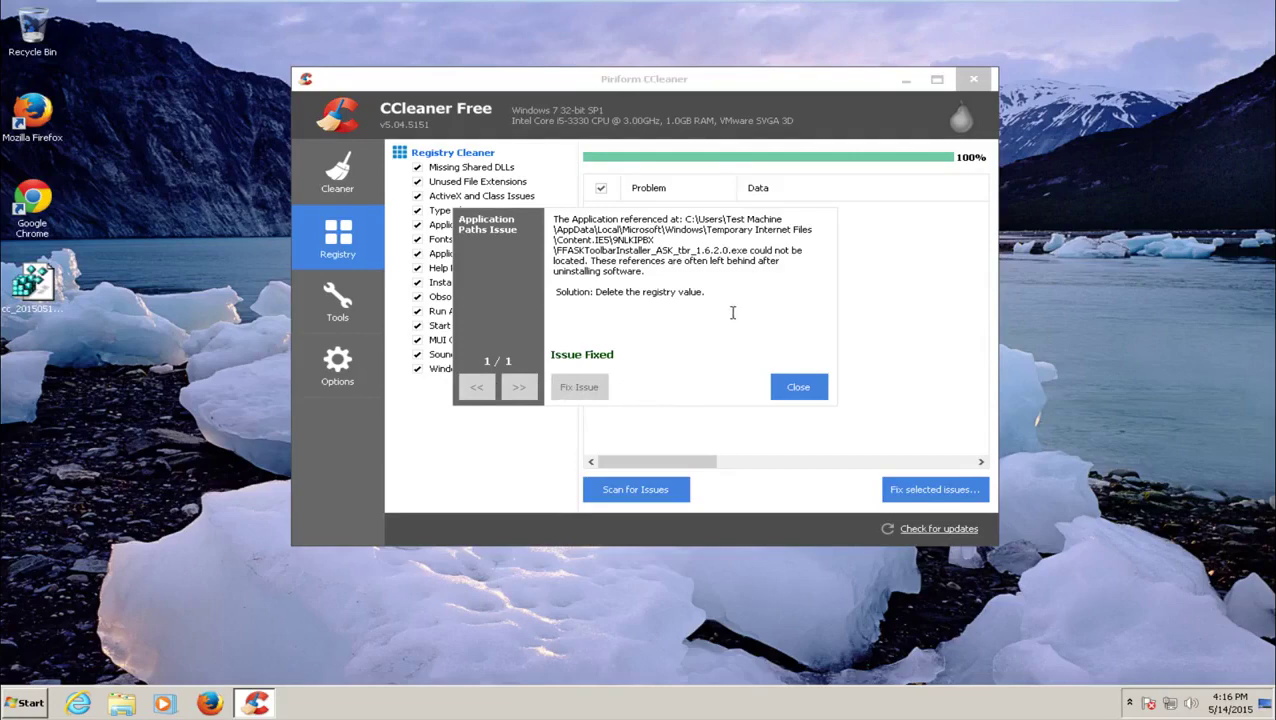
{"action": "left_click", "coordinate": [795, 386]}
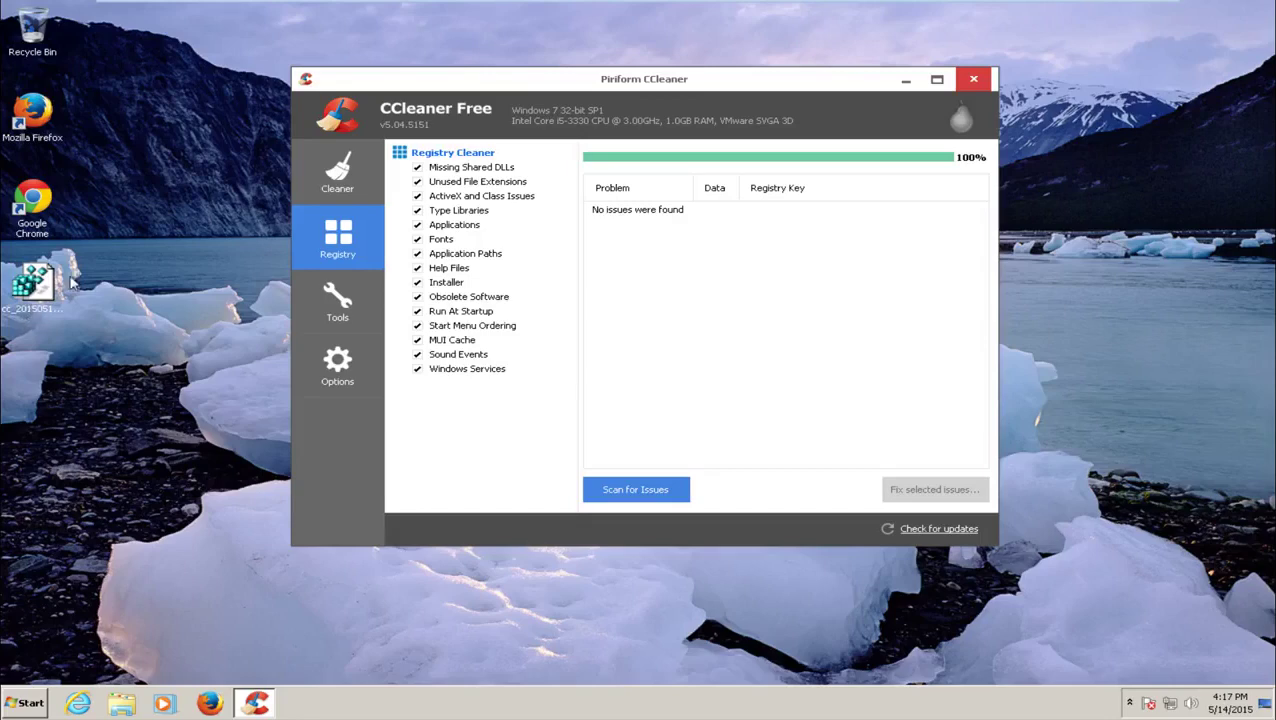
{"action": "left_click", "coordinate": [976, 81]}
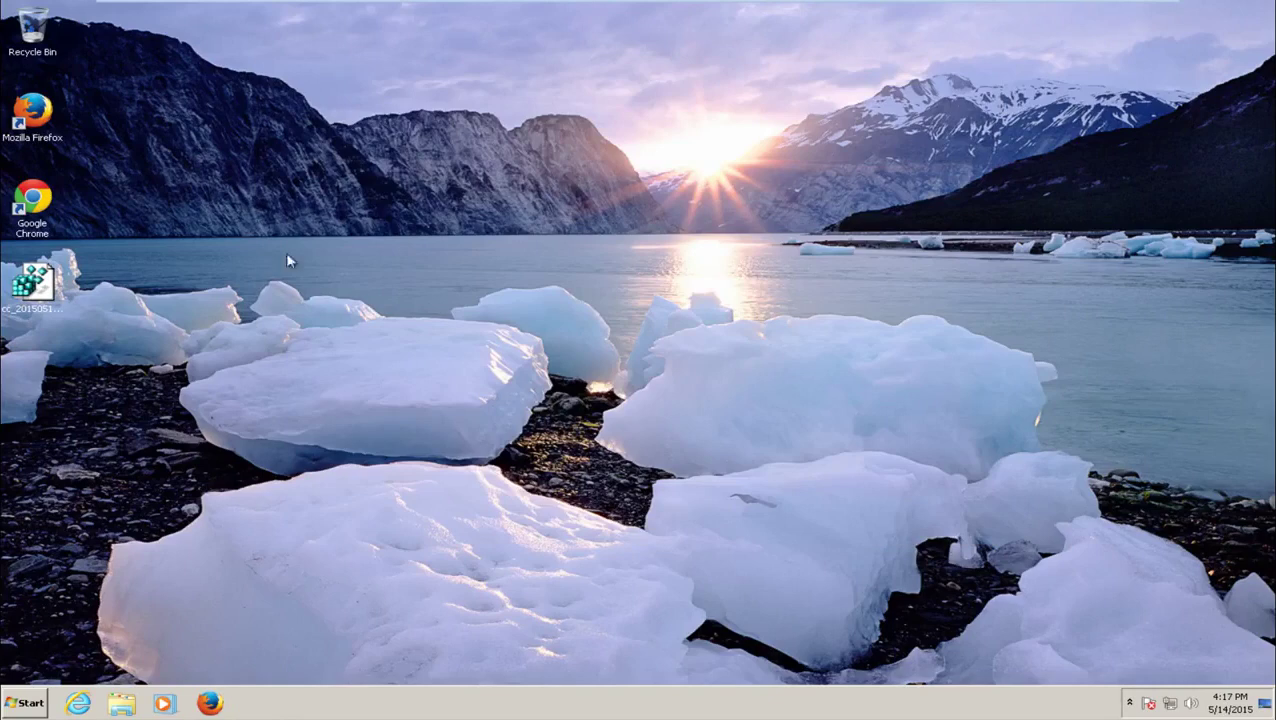
Open the cc_20150514_161624 registry backup, allow Registry Editor to make changes, and decline adding its information to the registry.
{"action": "left_click", "coordinate": [33, 291]}
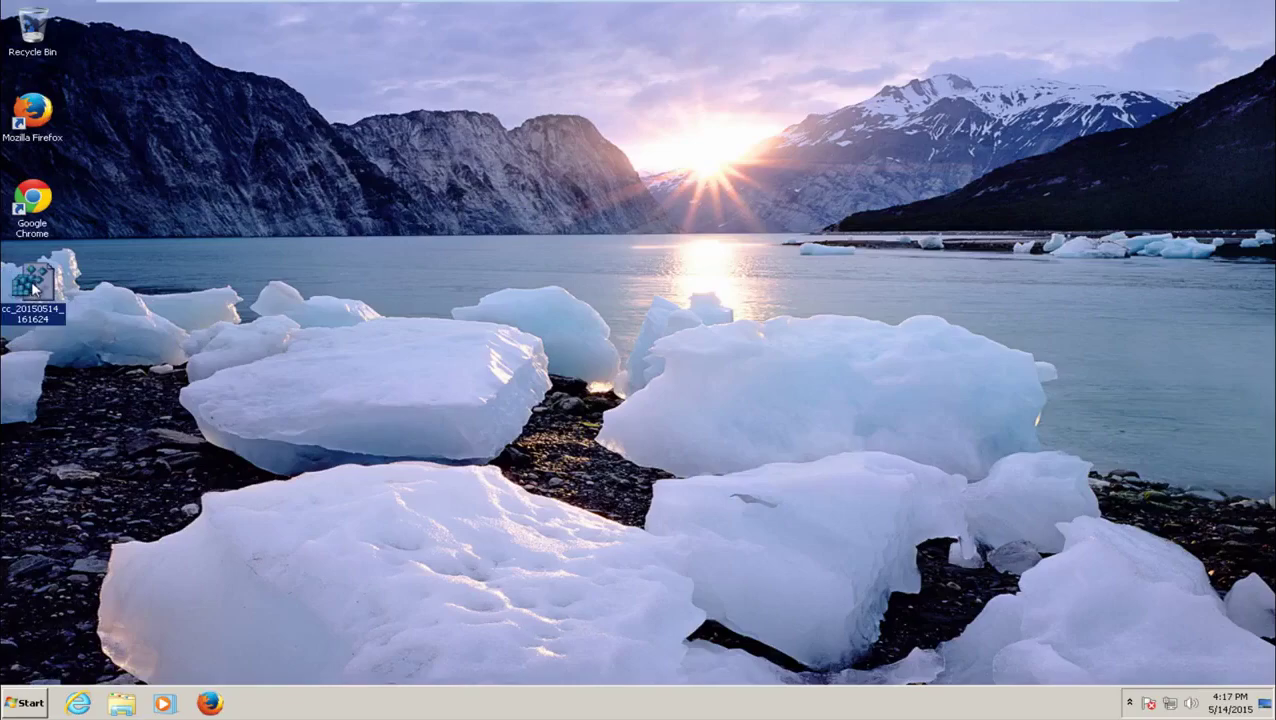
{"action": "double_click", "coordinate": [33, 288]}
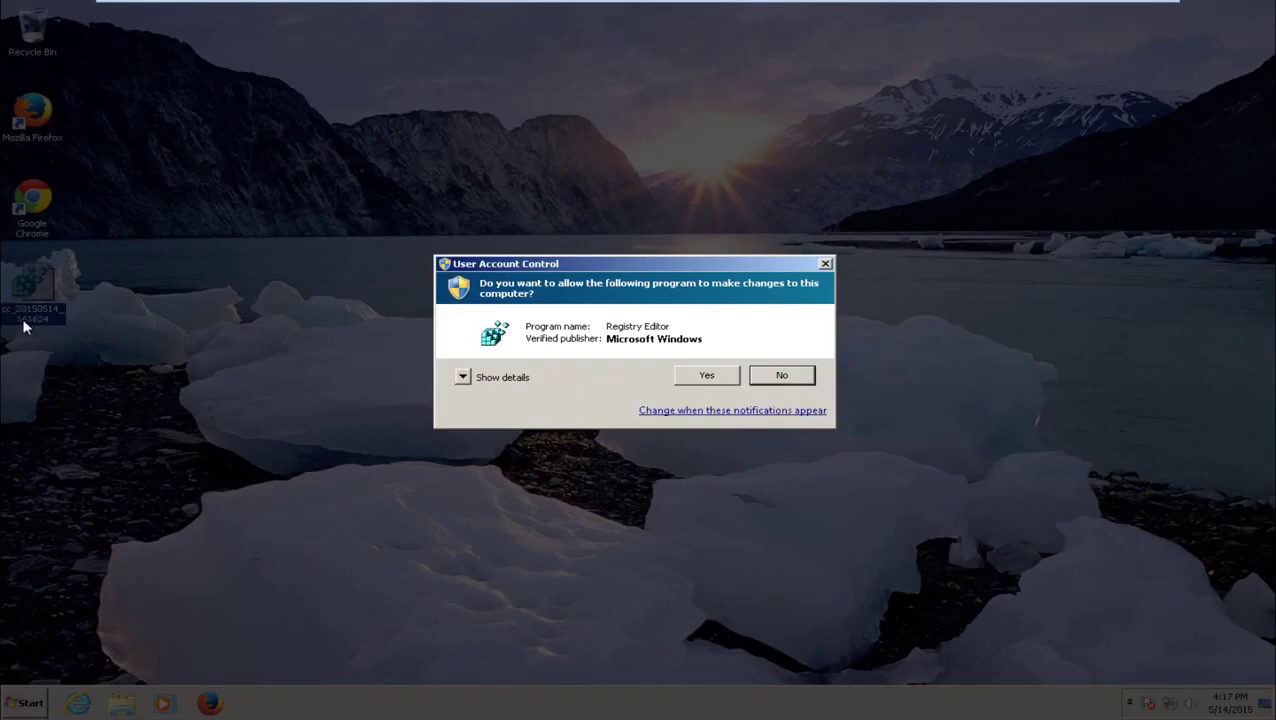
{"action": "left_click", "coordinate": [695, 377]}
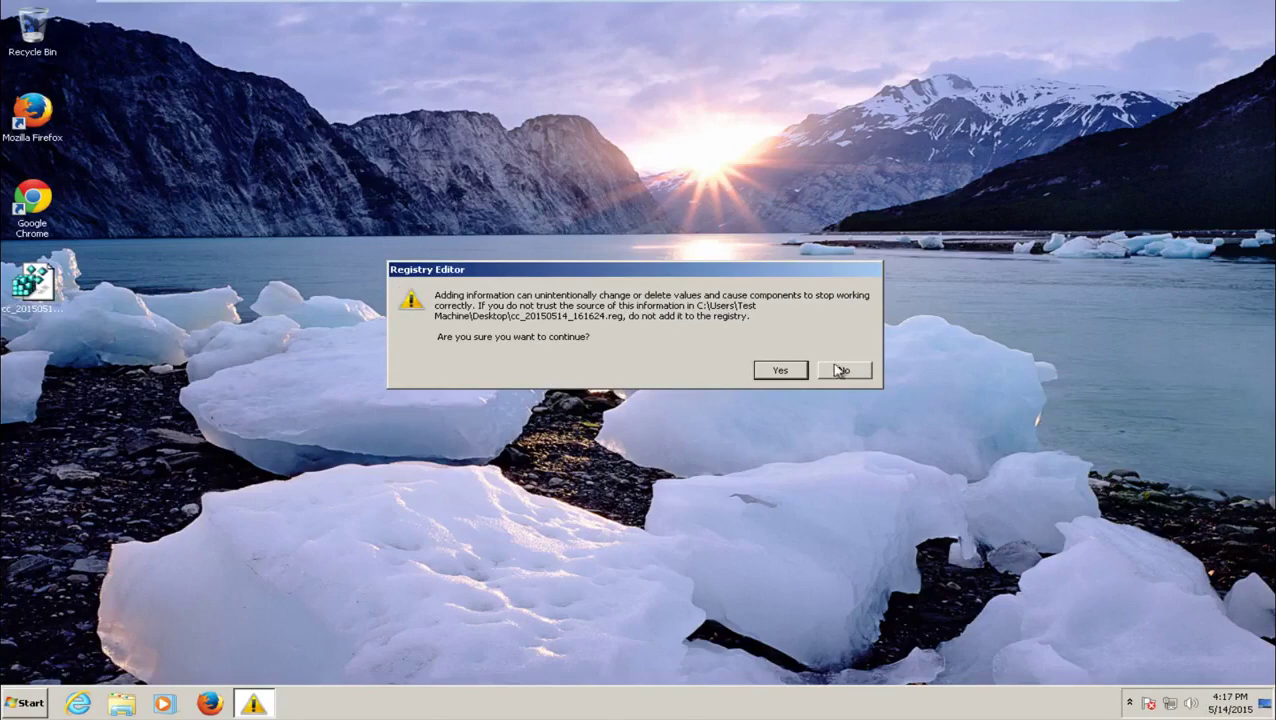
{"action": "left_click", "coordinate": [838, 370]}
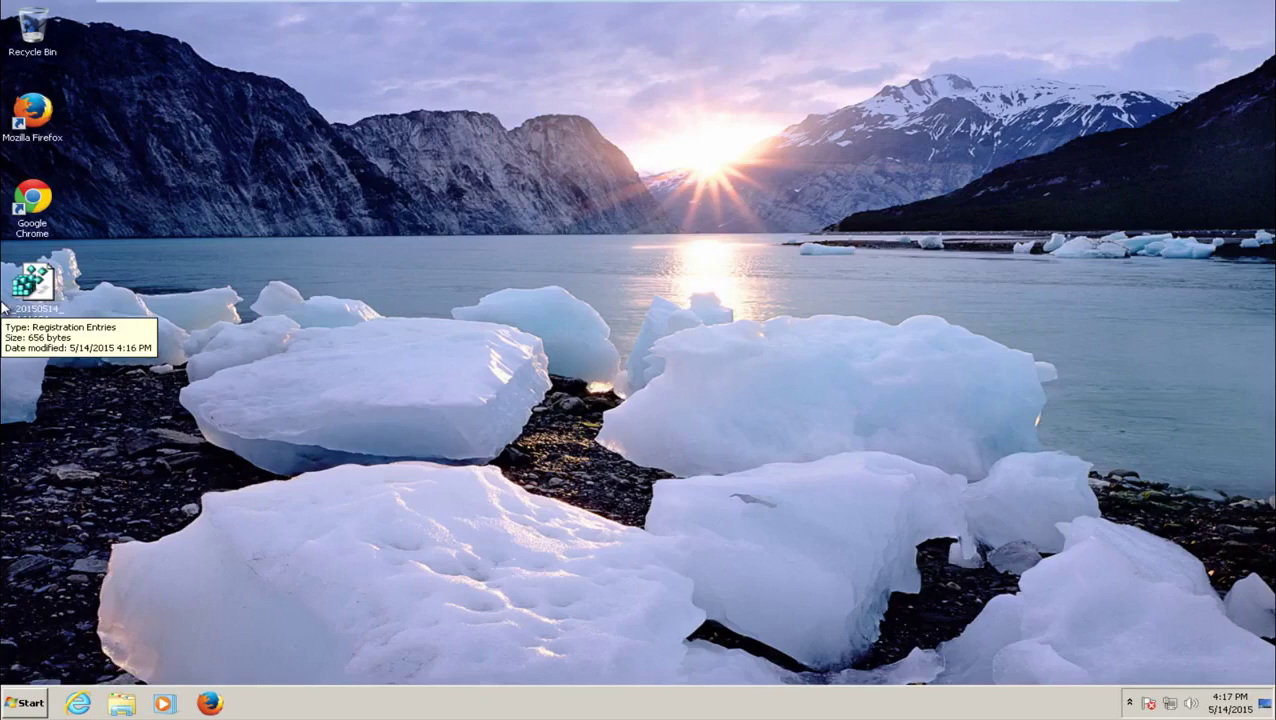
{"action": "left_click", "coordinate": [62, 280]}
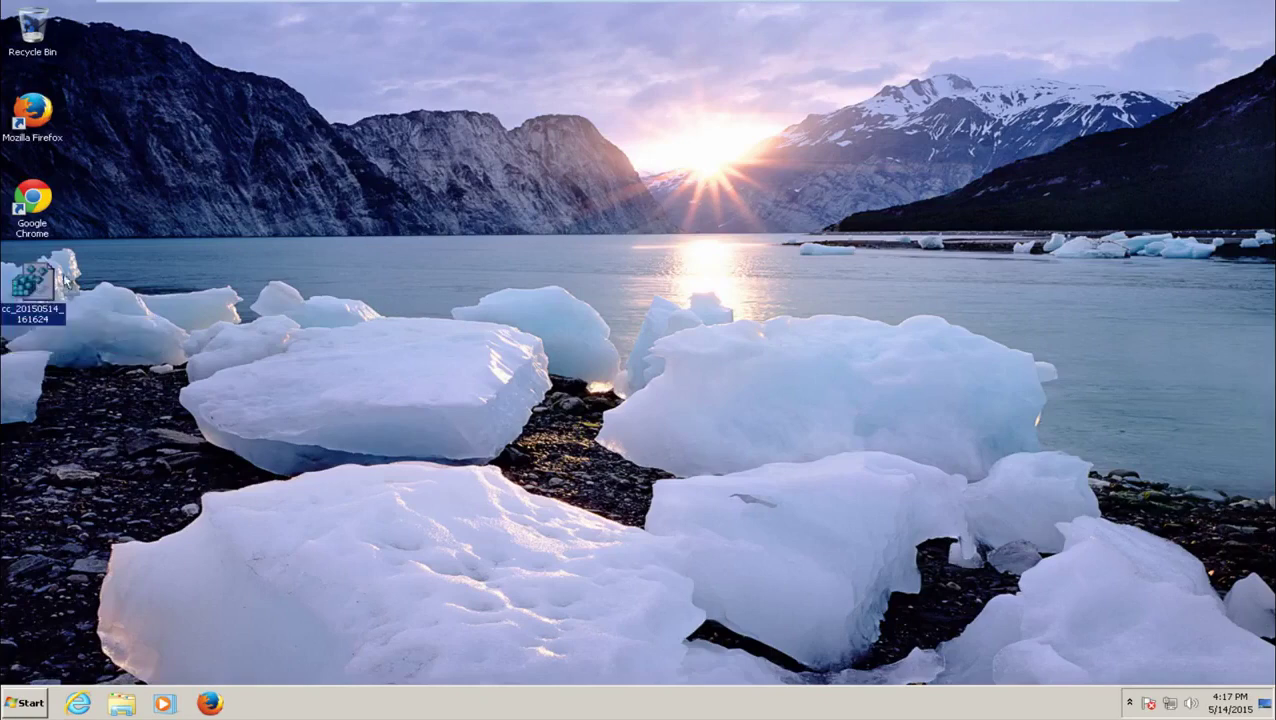
{"action": "left_click", "coordinate": [307, 290]}
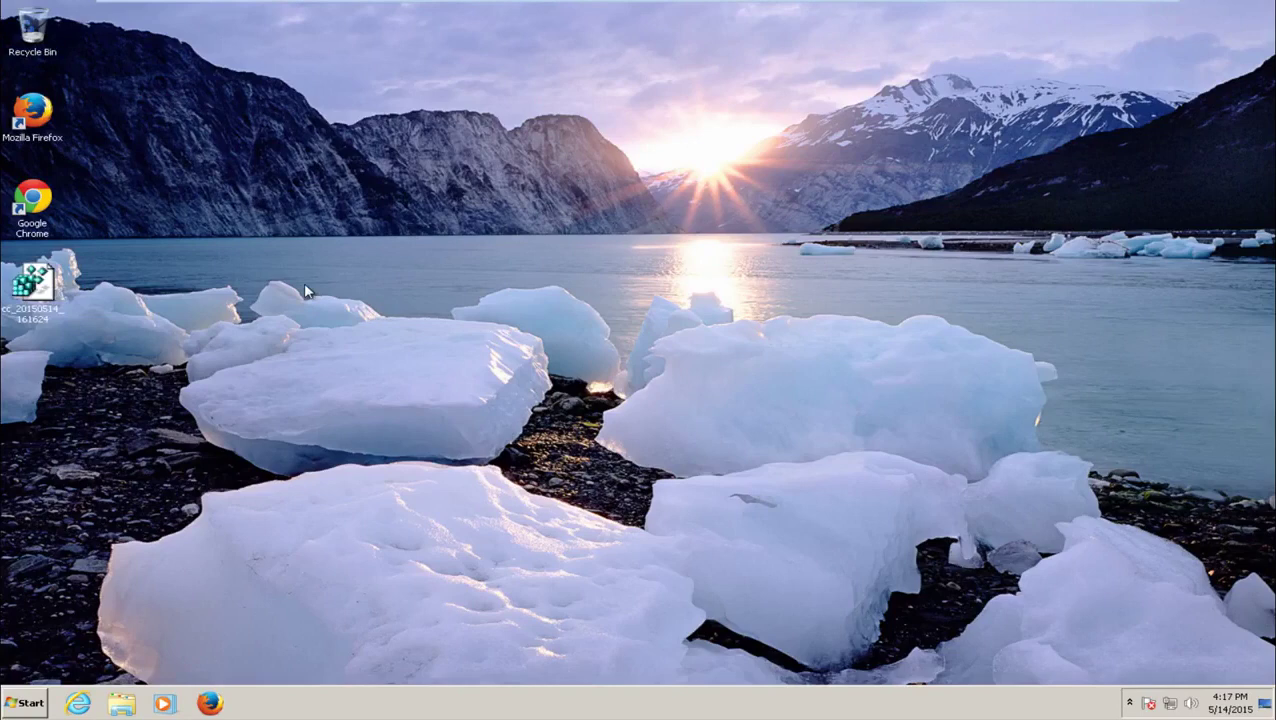
Find and open Malwarebytes Anti-Malware, dismiss its out-of-date database notification, and shift its window slightly.
{"action": "left_click", "coordinate": [18, 703]}
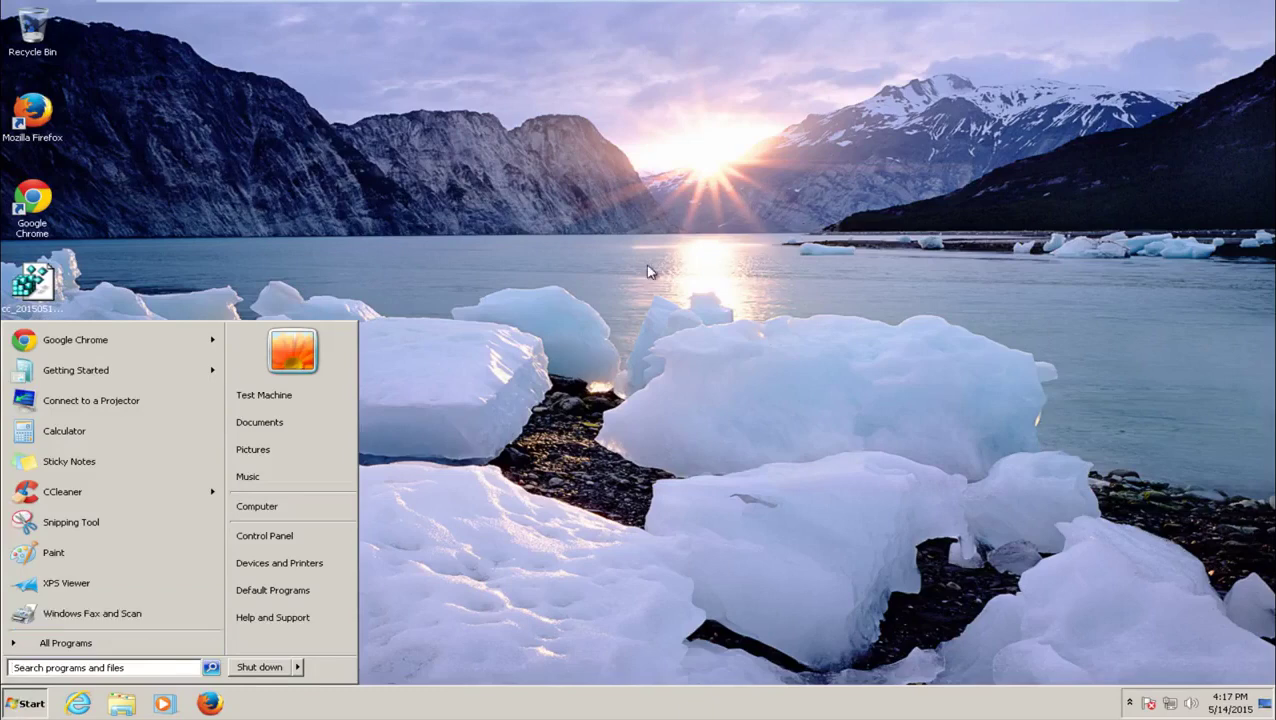
{"action": "type", "text": "malware"}
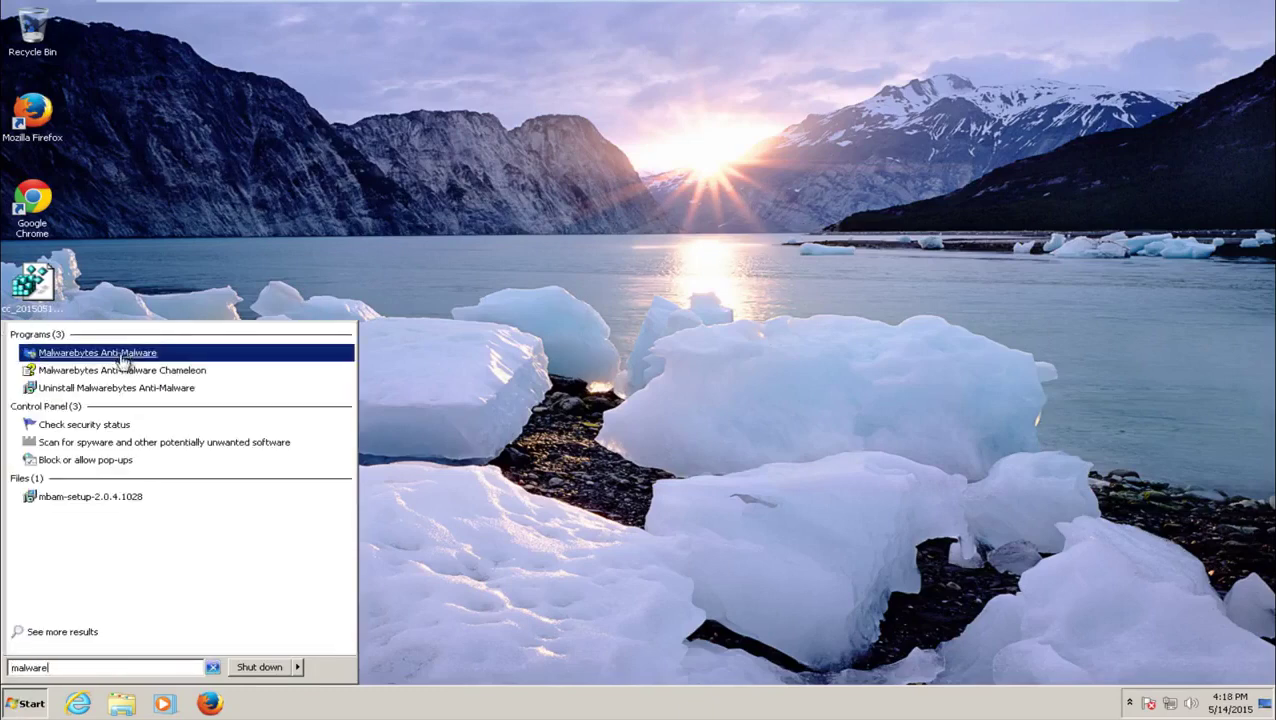
{"action": "key", "text": "Return"}
{"action": "key", "text": "Return"}
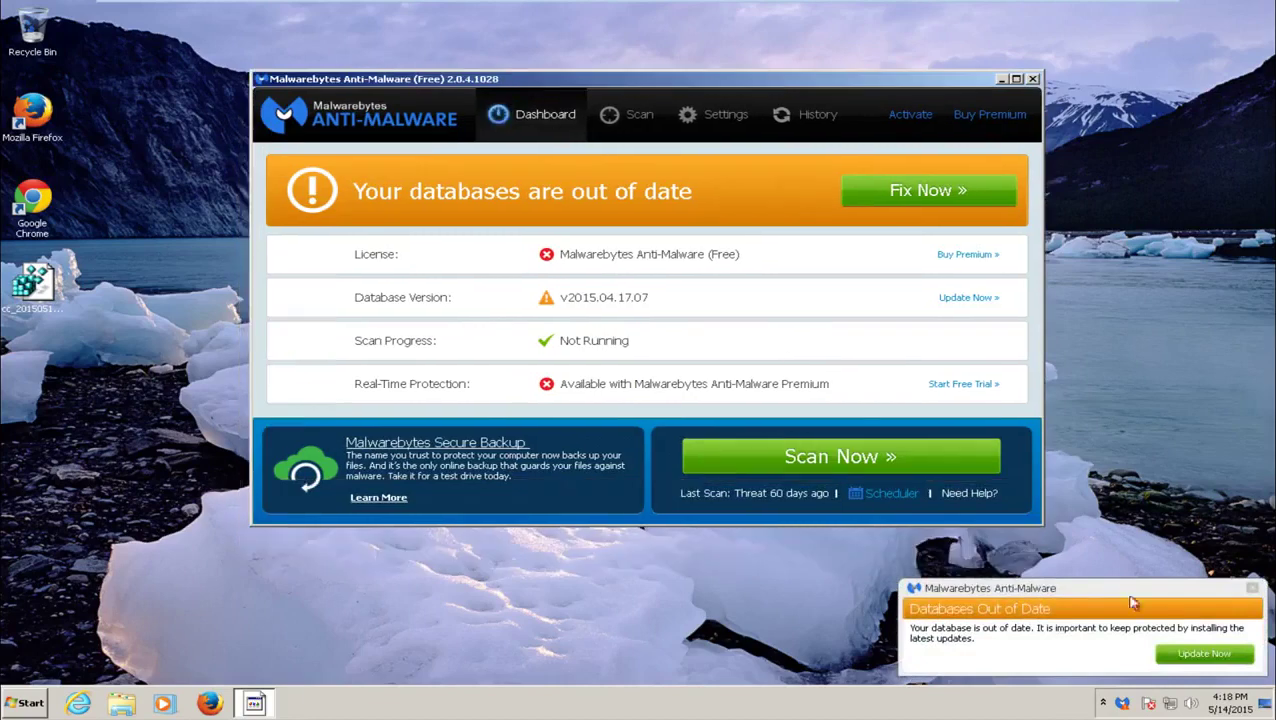
{"action": "left_click", "coordinate": [1253, 588]}
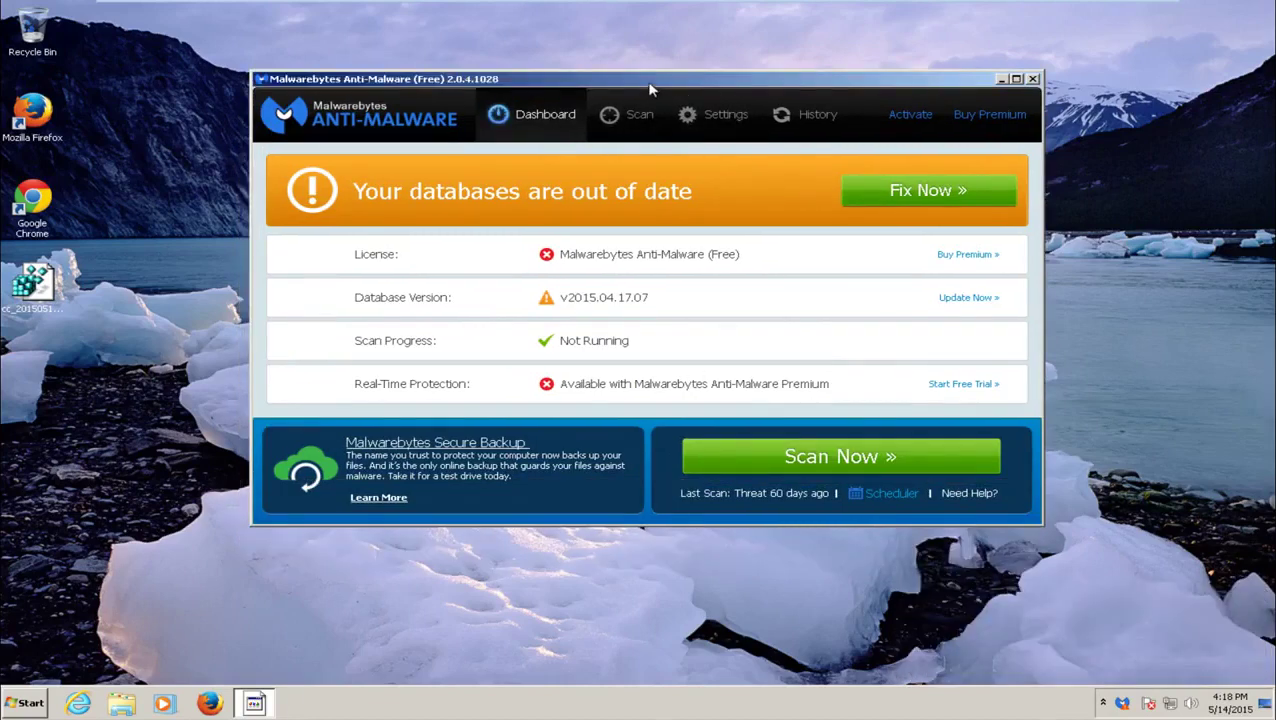
{"action": "left_click_drag", "start_coordinate": [646, 85], "coordinate": [634, 79]}
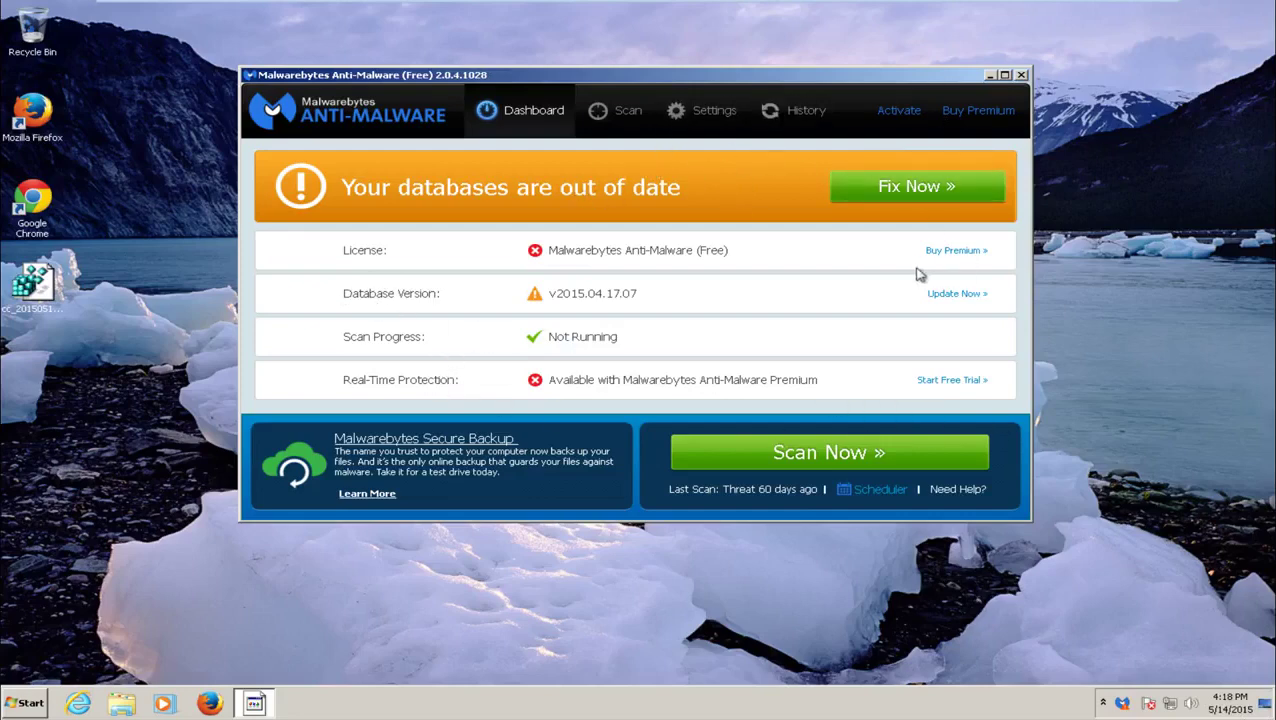
Start a Threat Scan without updating the database, and quit Malwarebytes Anti-Malware while the scan is running.
{"action": "left_click", "coordinate": [611, 116]}
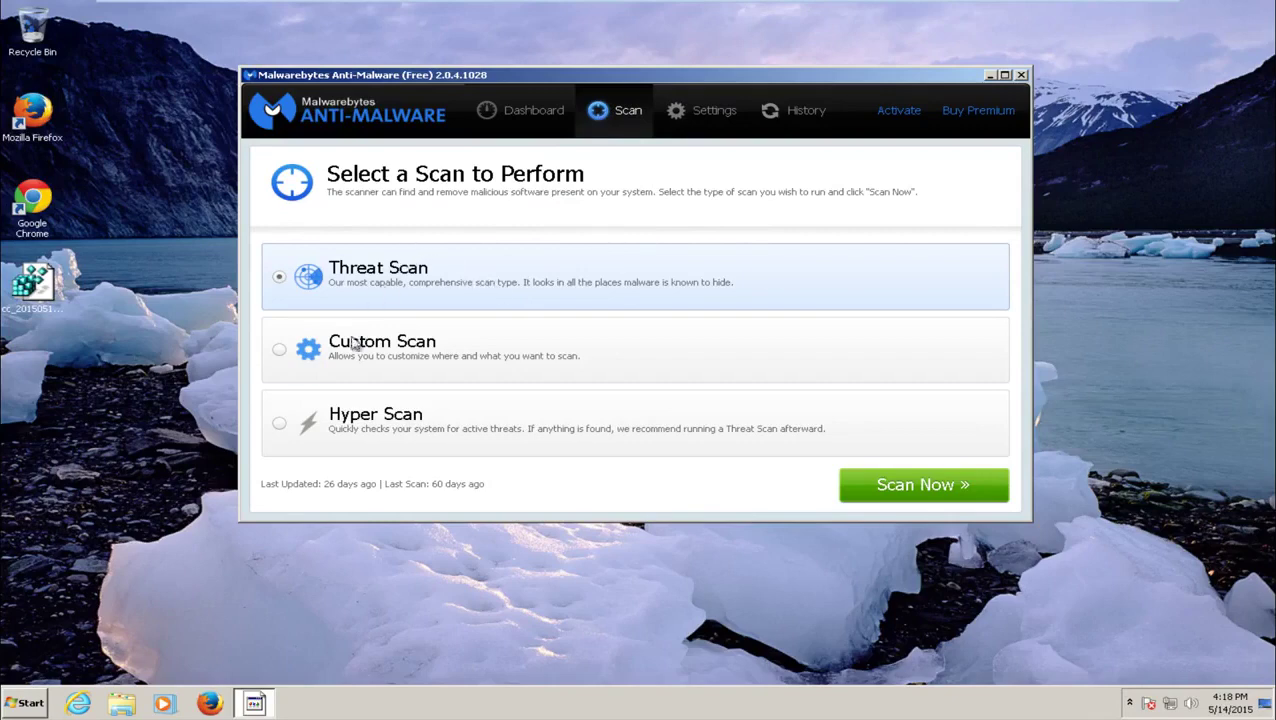
{"action": "left_click", "coordinate": [892, 492]}
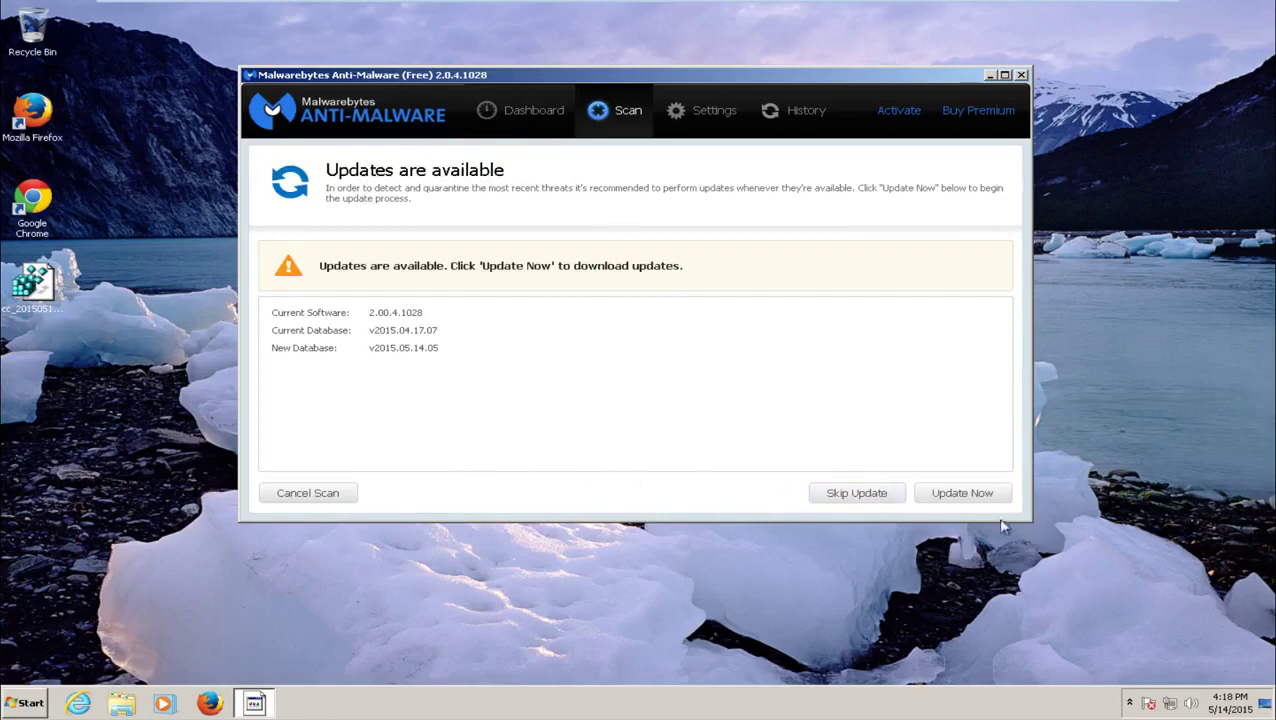
{"action": "left_click", "coordinate": [867, 497]}
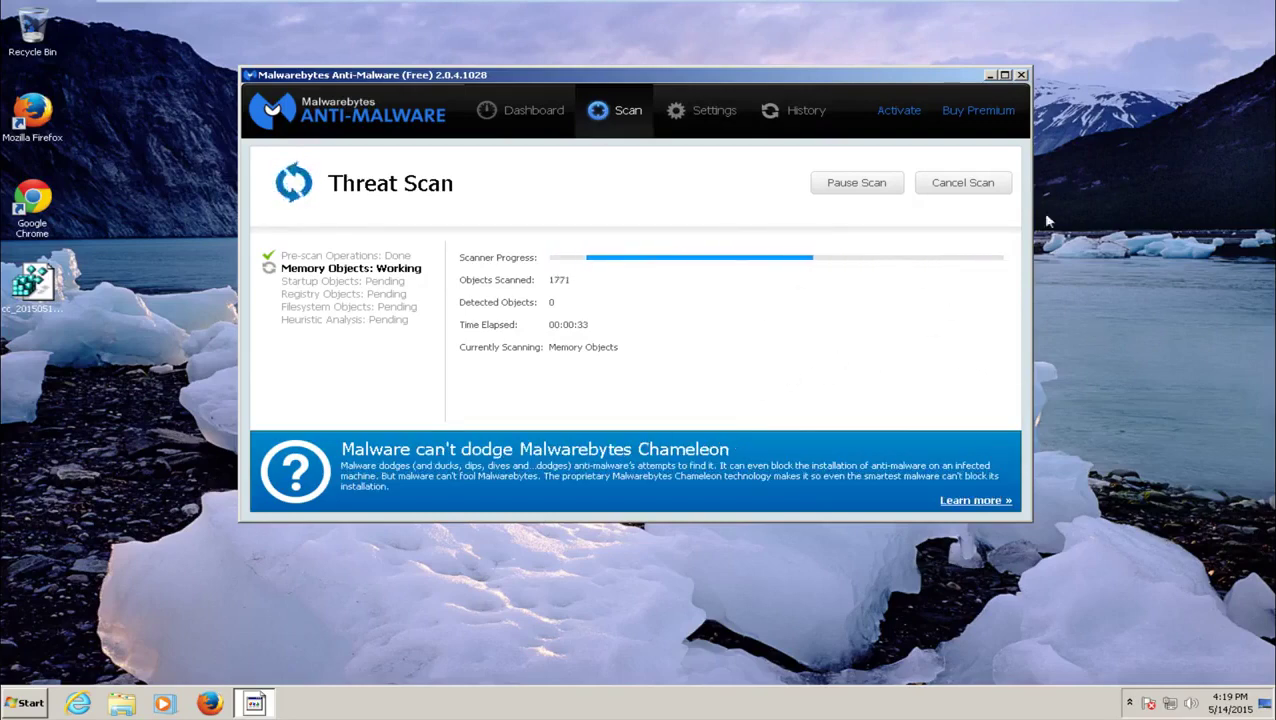
{"action": "left_click", "coordinate": [1021, 75]}
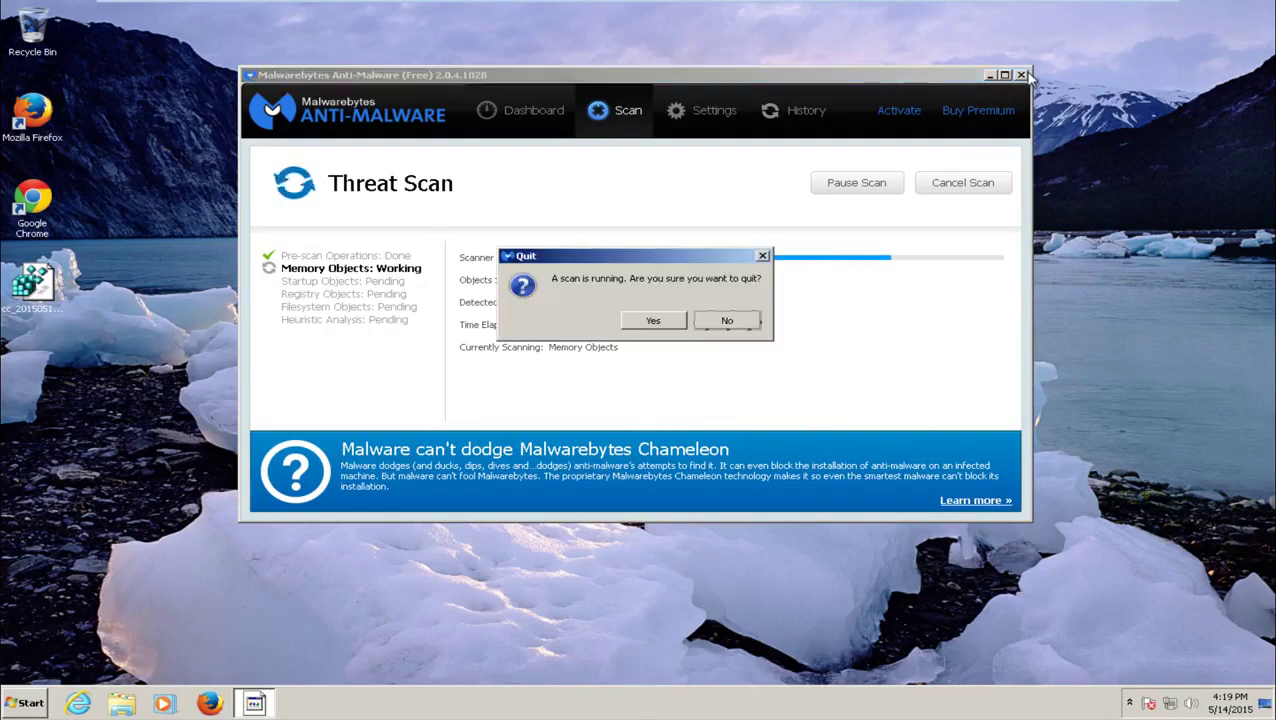
{"action": "left_click", "coordinate": [665, 323]}
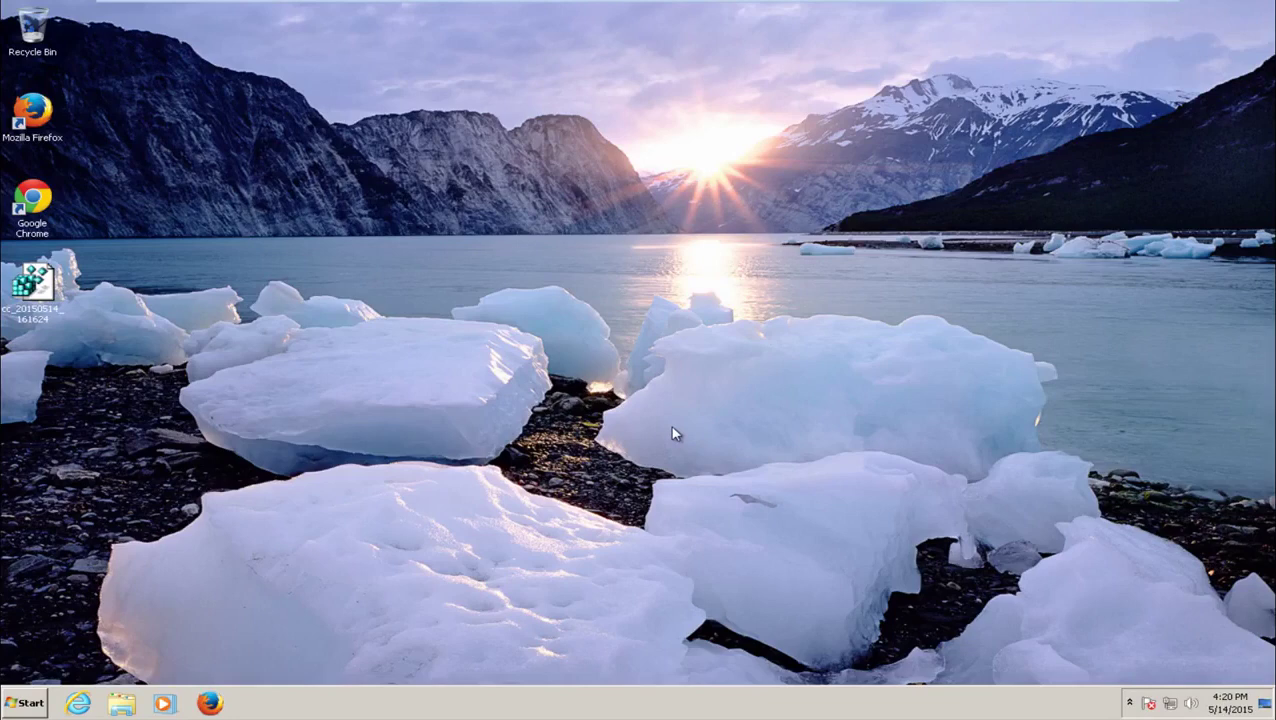
Open Google Chrome's extensions page, disable and remove the AVG Secure Search extension, and close the browser.
{"action": "left_click", "coordinate": [33, 205]}
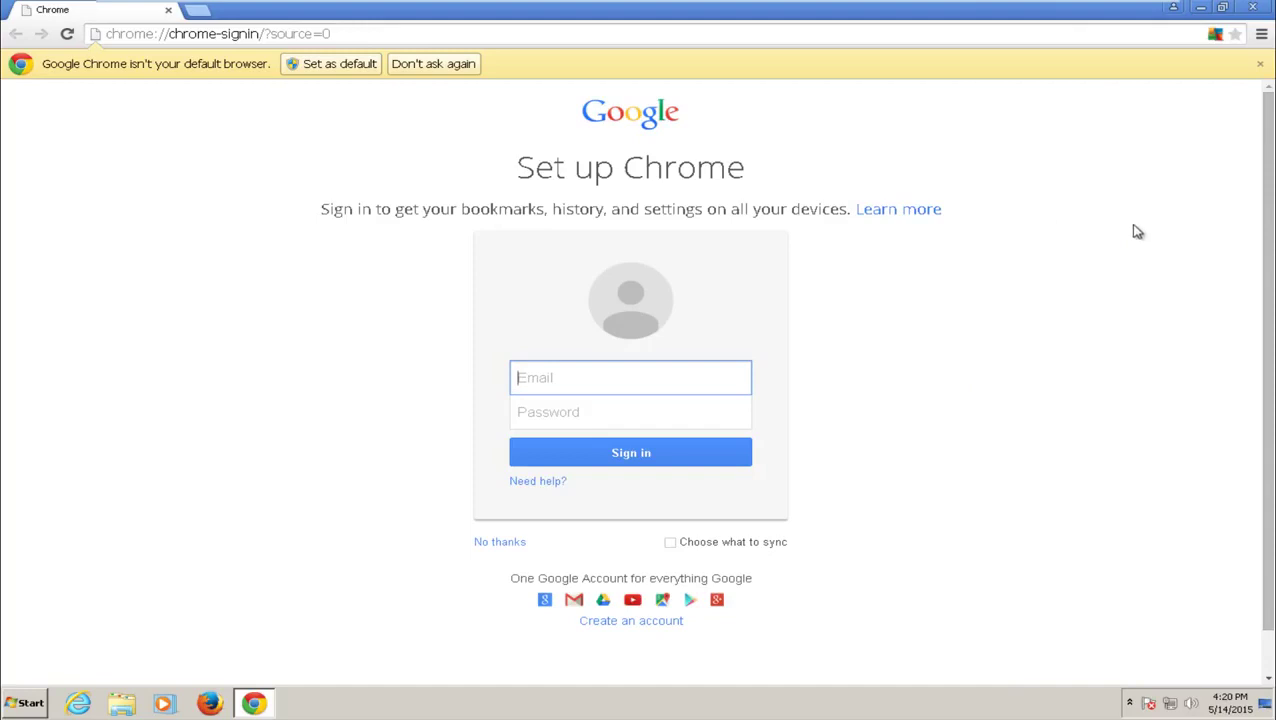
{"action": "left_click", "coordinate": [1261, 34]}
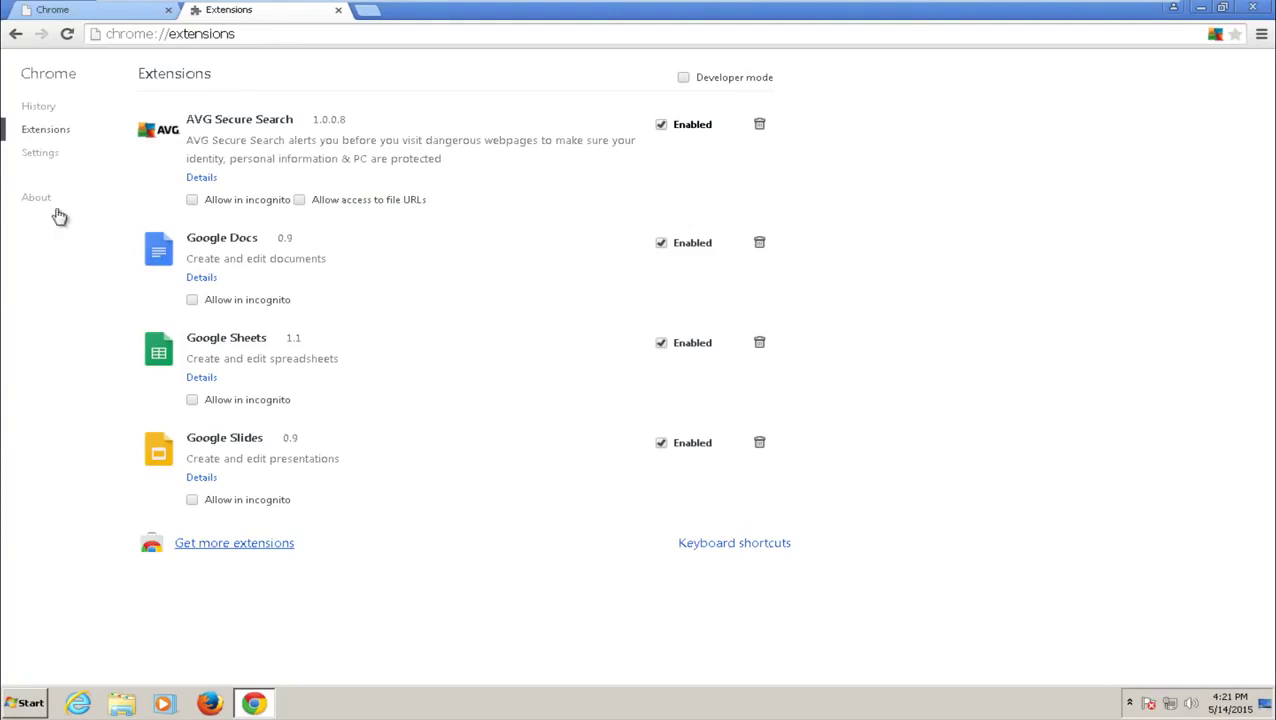
{"action": "left_click", "coordinate": [661, 126]}
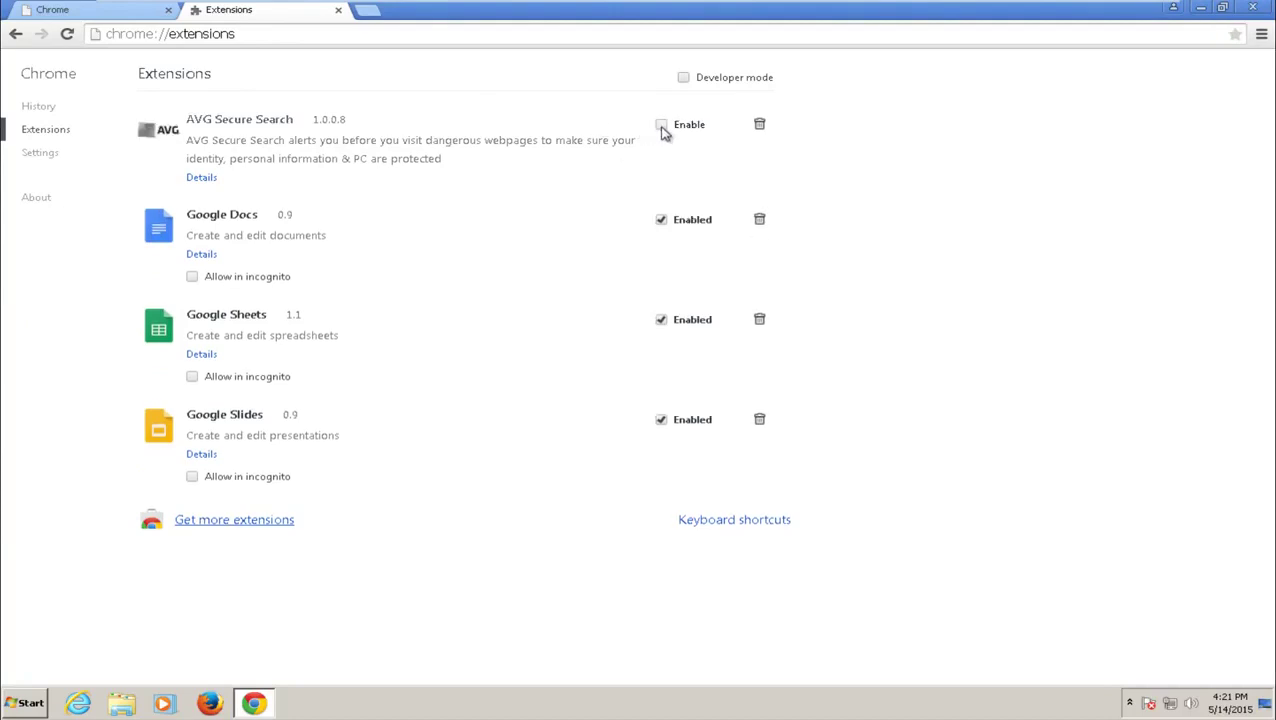
{"action": "left_click", "coordinate": [757, 125]}
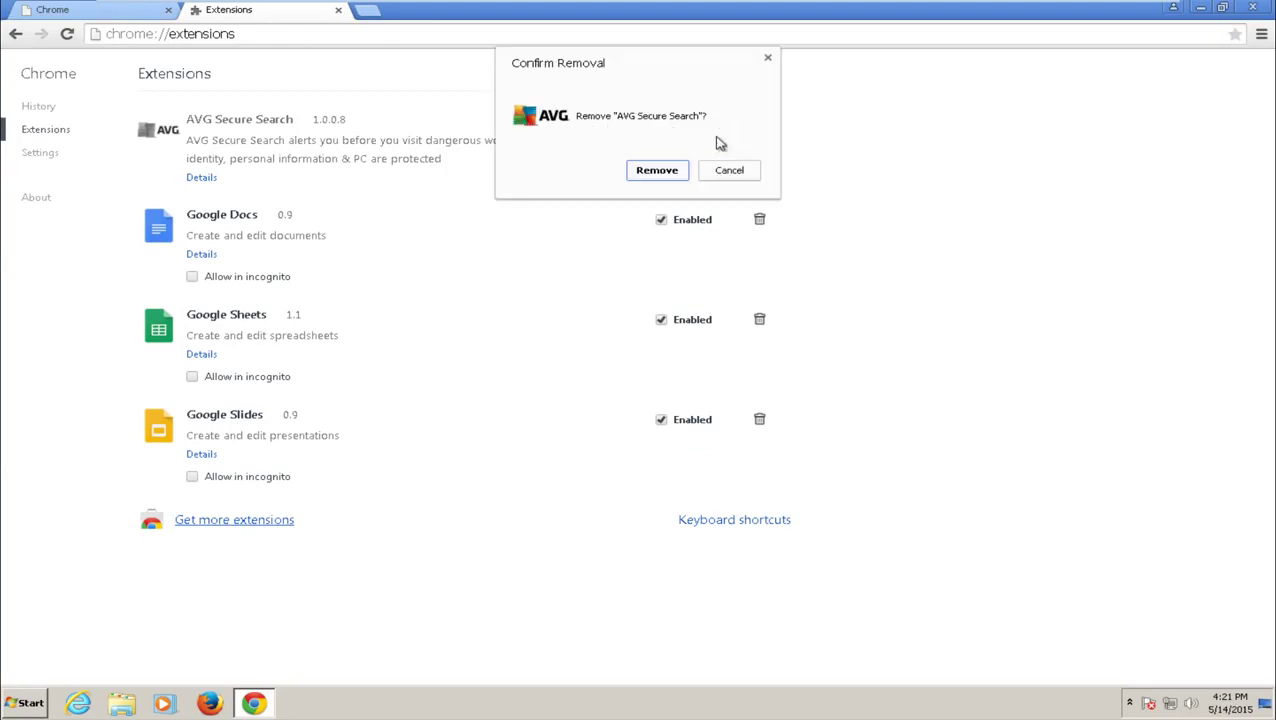
{"action": "left_click", "coordinate": [650, 178]}
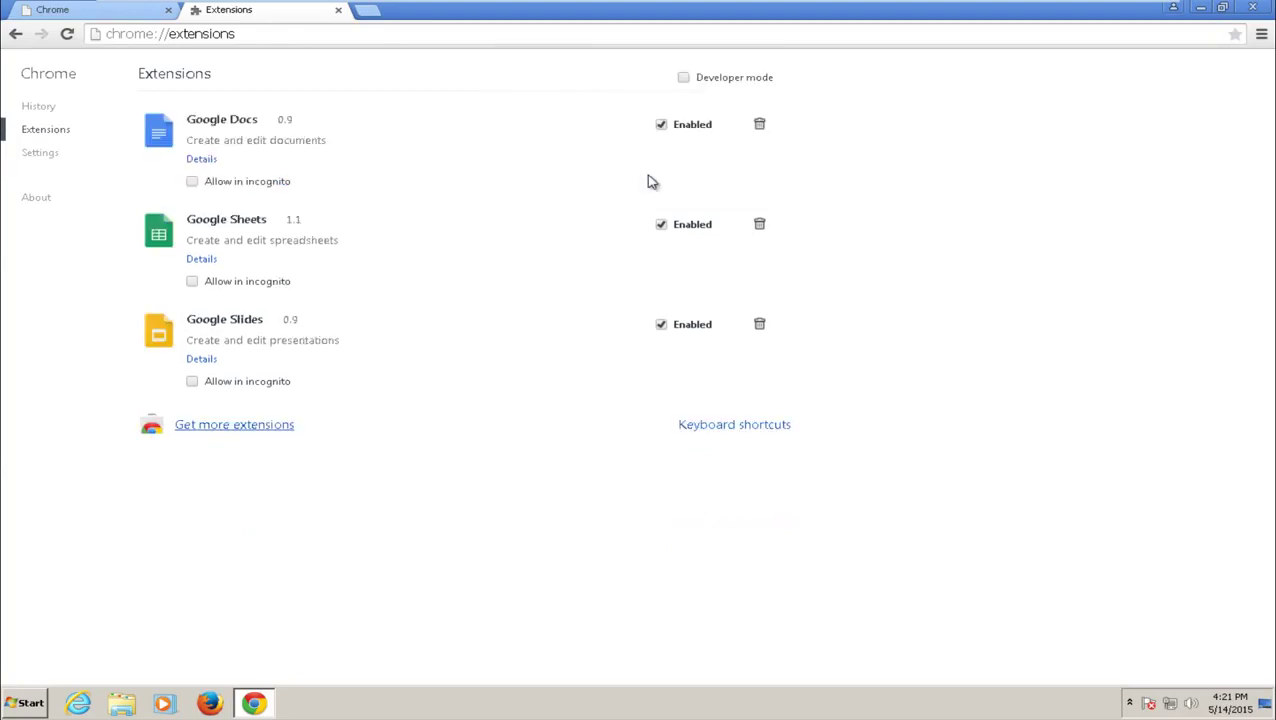
{"action": "left_click", "coordinate": [73, 10]}
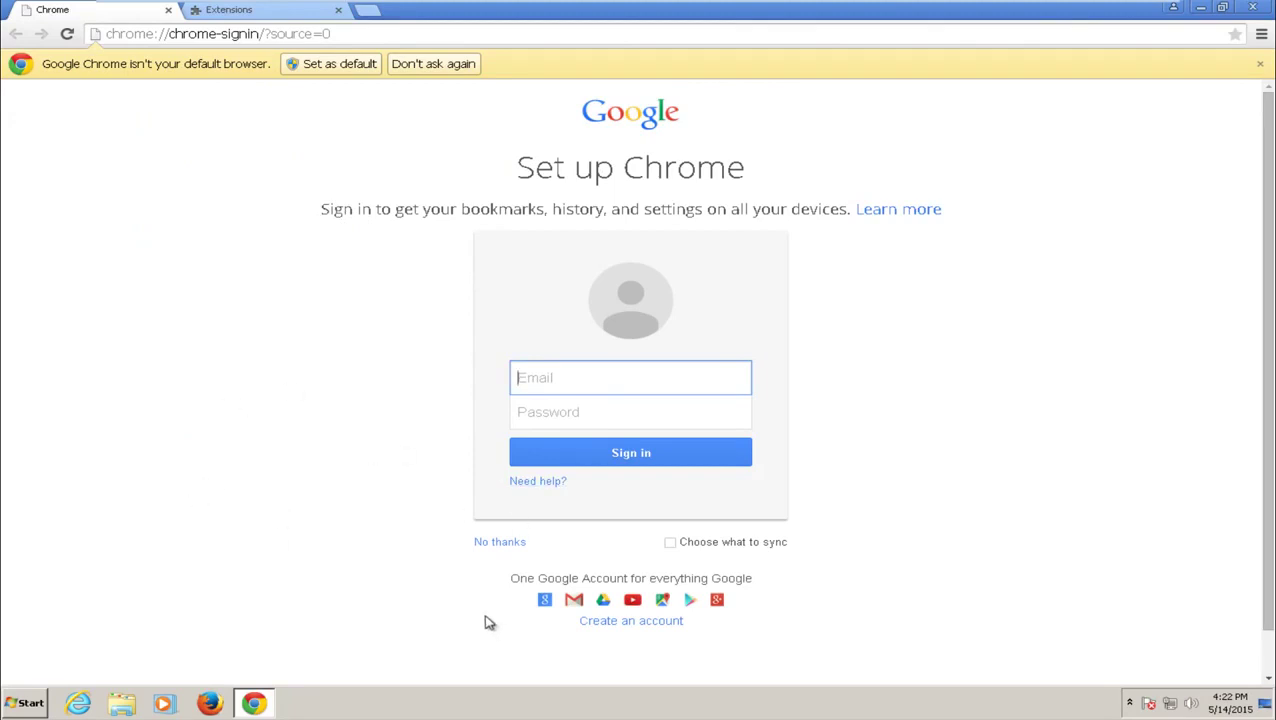
{"action": "left_click", "coordinate": [1255, 7]}
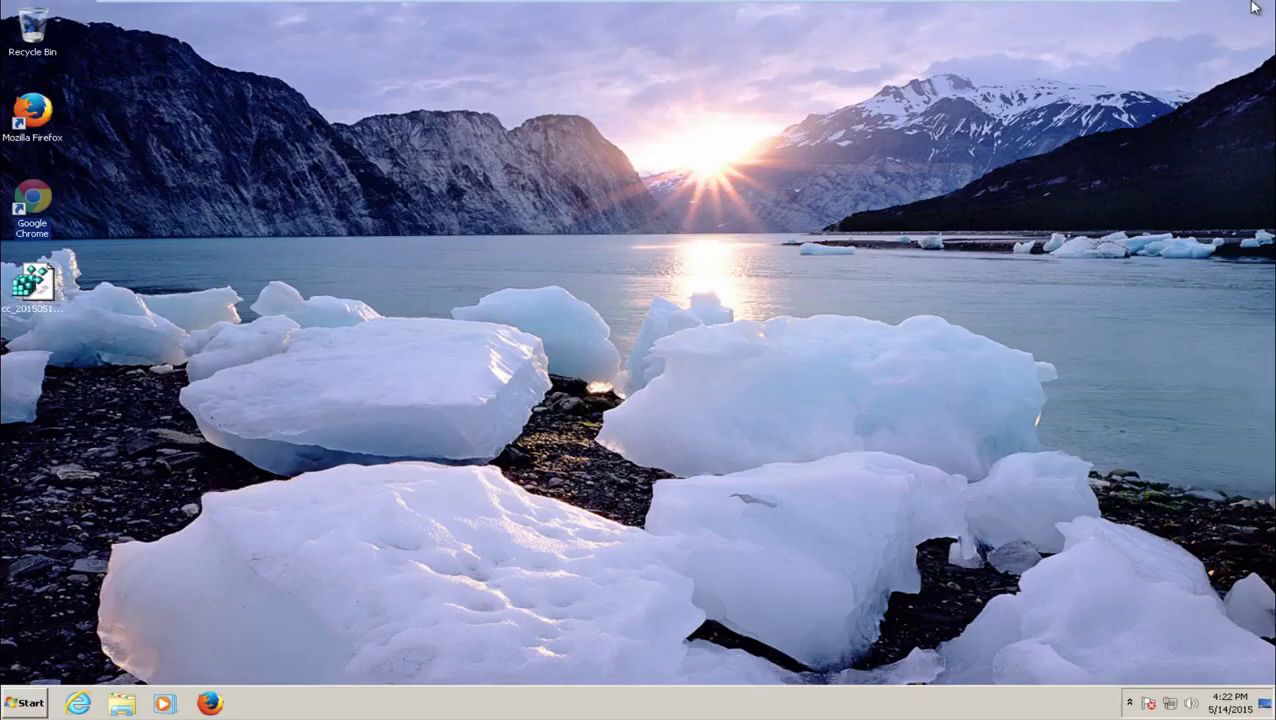
Open the list of installed programs in Control Panel, then reposition and widen the window to show every column.
{"action": "left_click", "coordinate": [8, 706]}
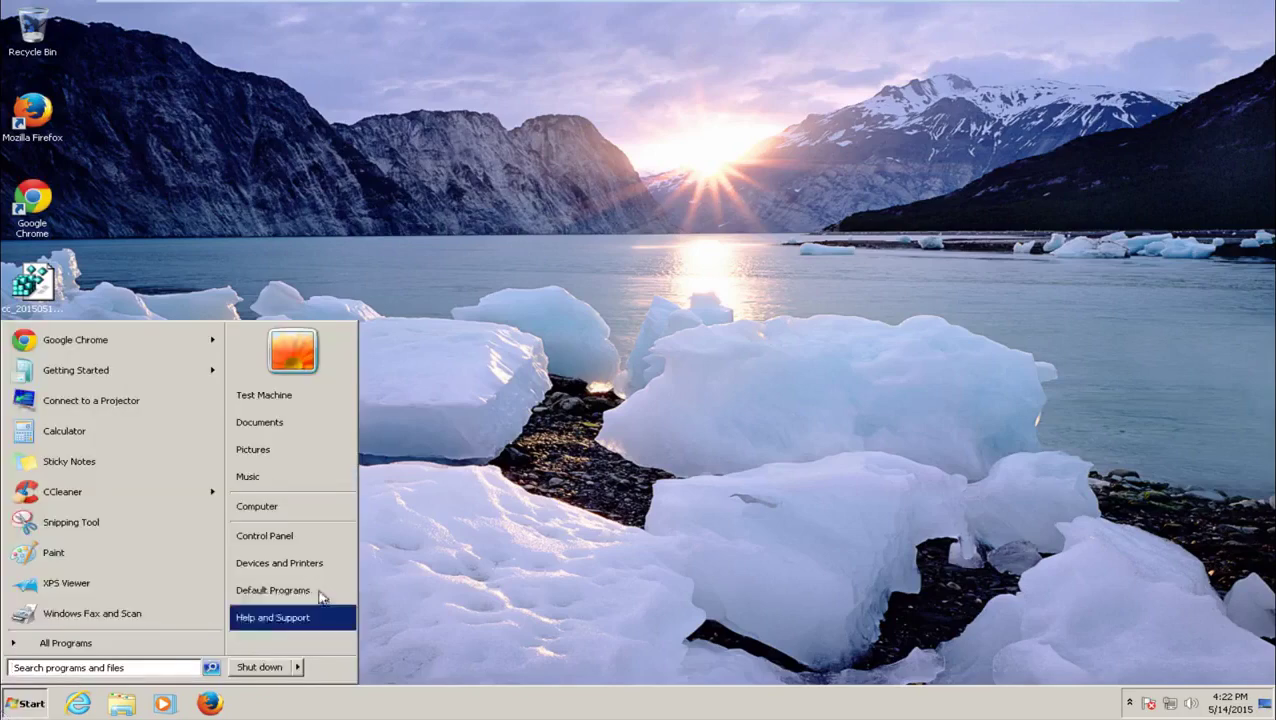
{"action": "left_click", "coordinate": [272, 538]}
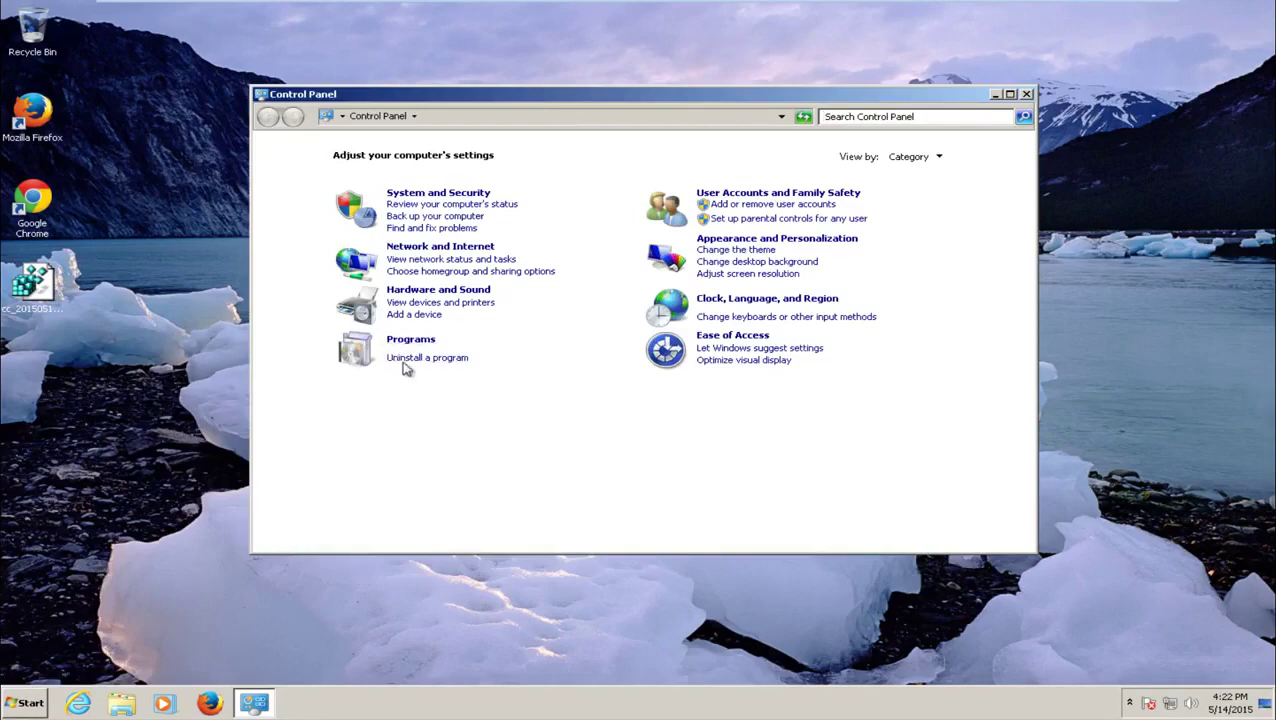
{"action": "left_click", "coordinate": [404, 360]}
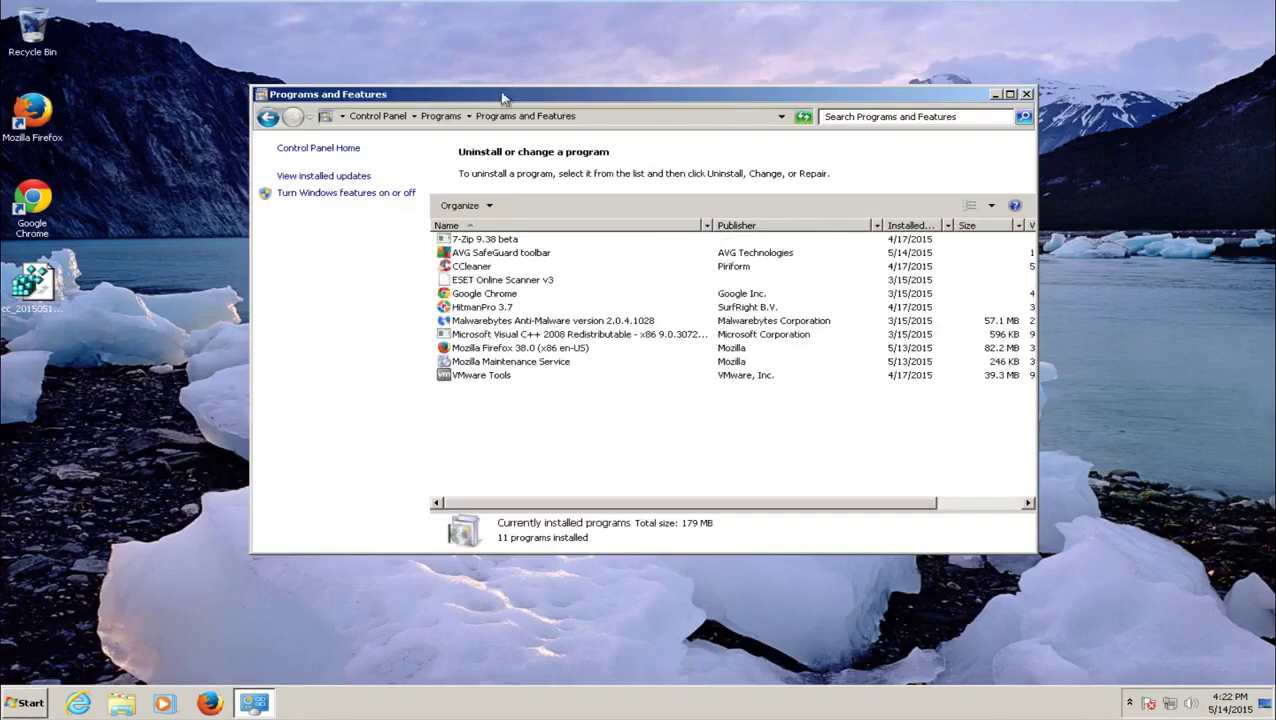
{"action": "left_click_drag", "start_coordinate": [498, 96], "coordinate": [372, 56]}
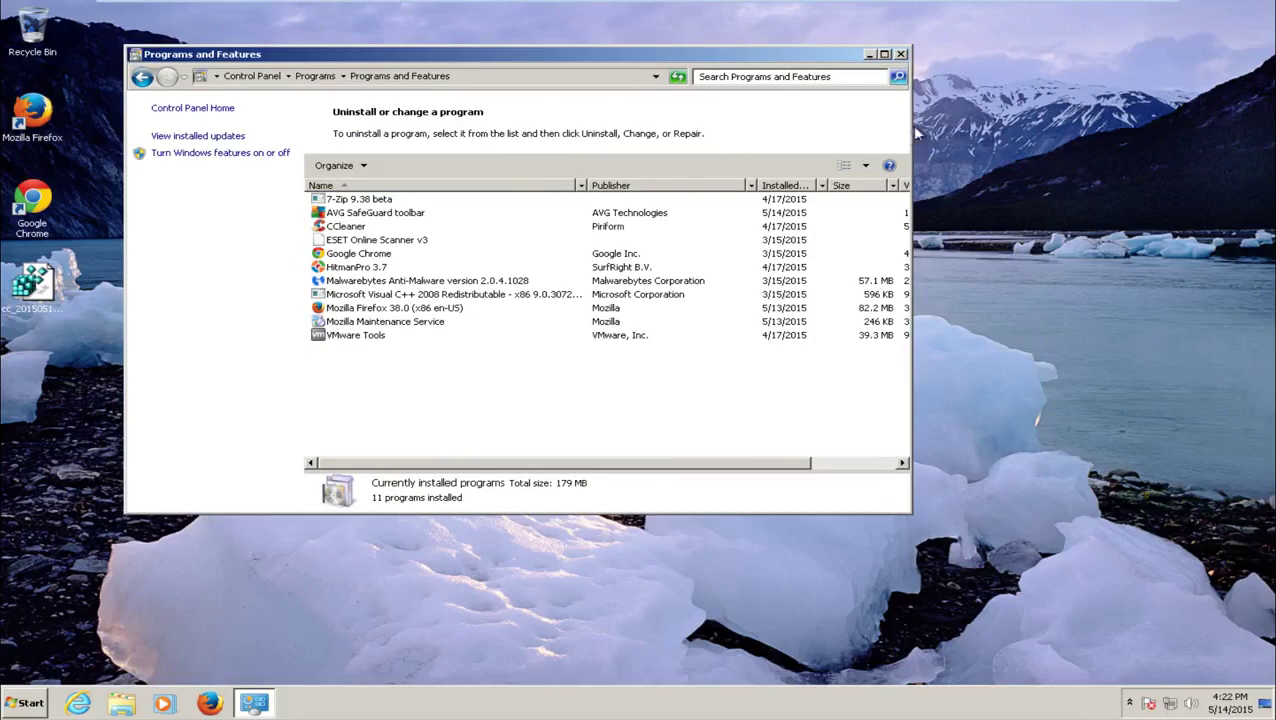
{"action": "left_click_drag", "start_coordinate": [911, 130], "coordinate": [1230, 140]}
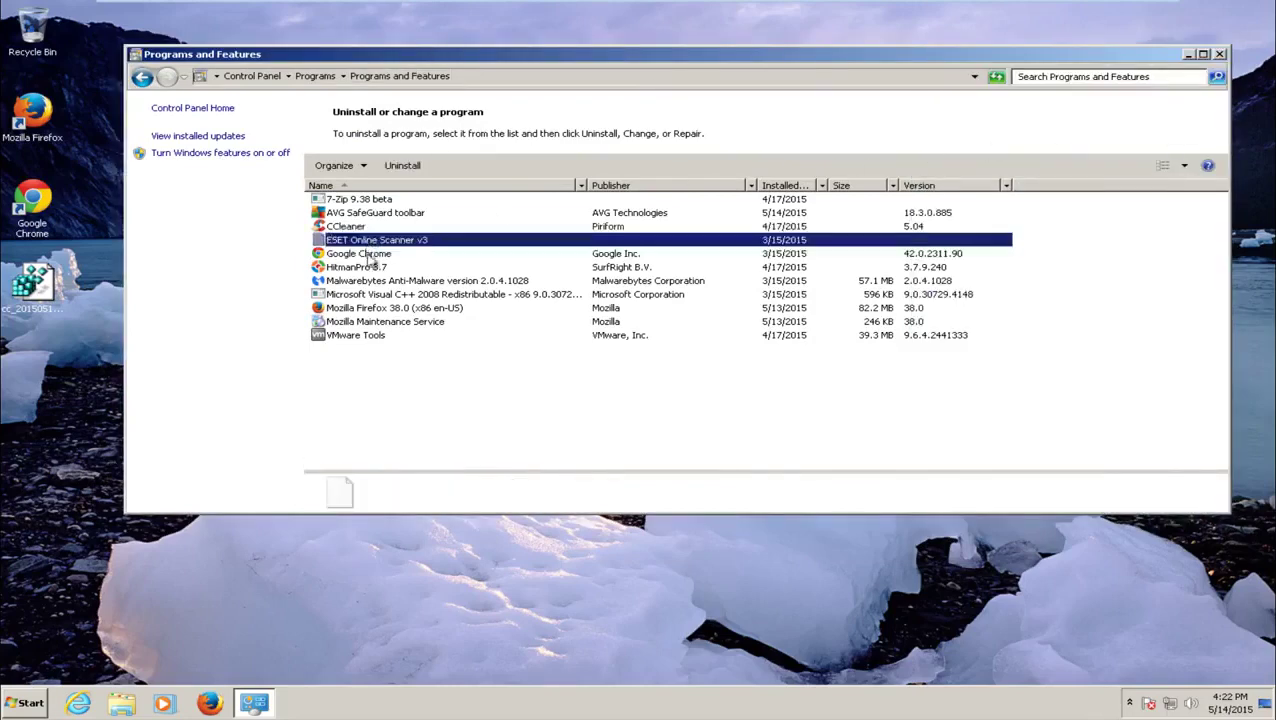
Look through the installed programs, examining the AVG SafeGuard toolbar, ESET Online Scanner v3 and CCleaner entries.
{"action": "left_click", "coordinate": [365, 213]}
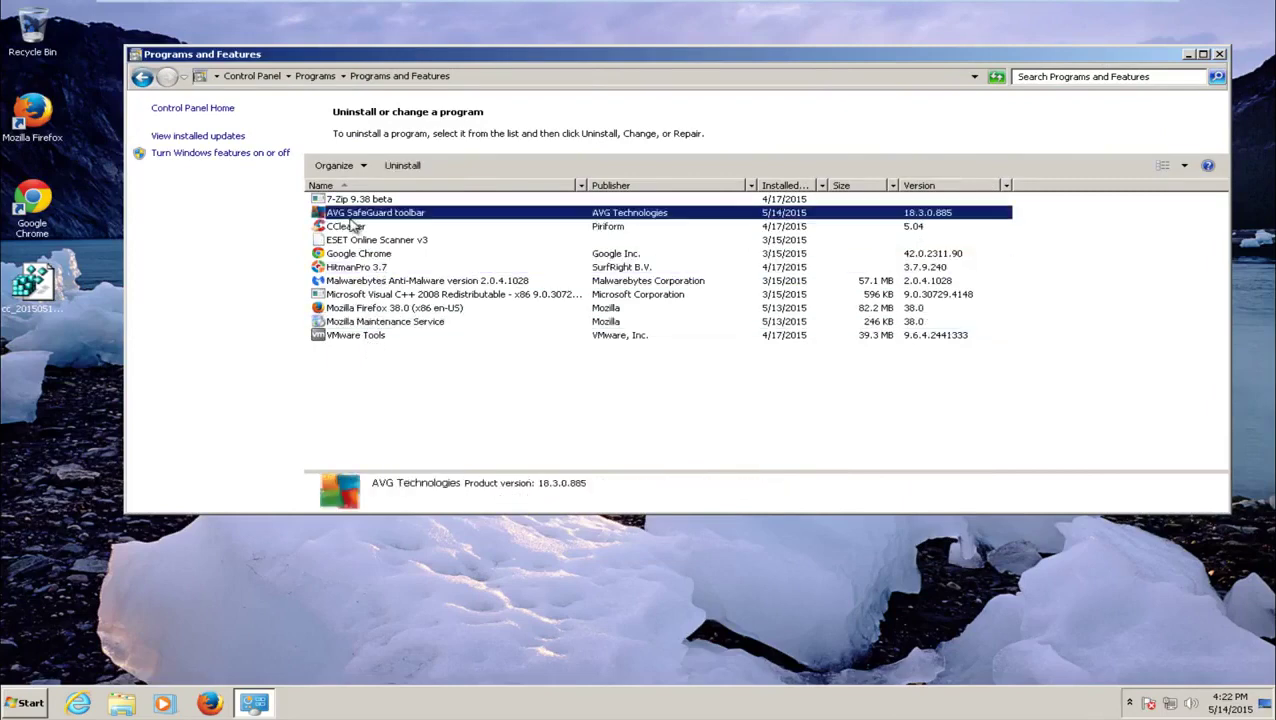
{"action": "left_click", "coordinate": [350, 241]}
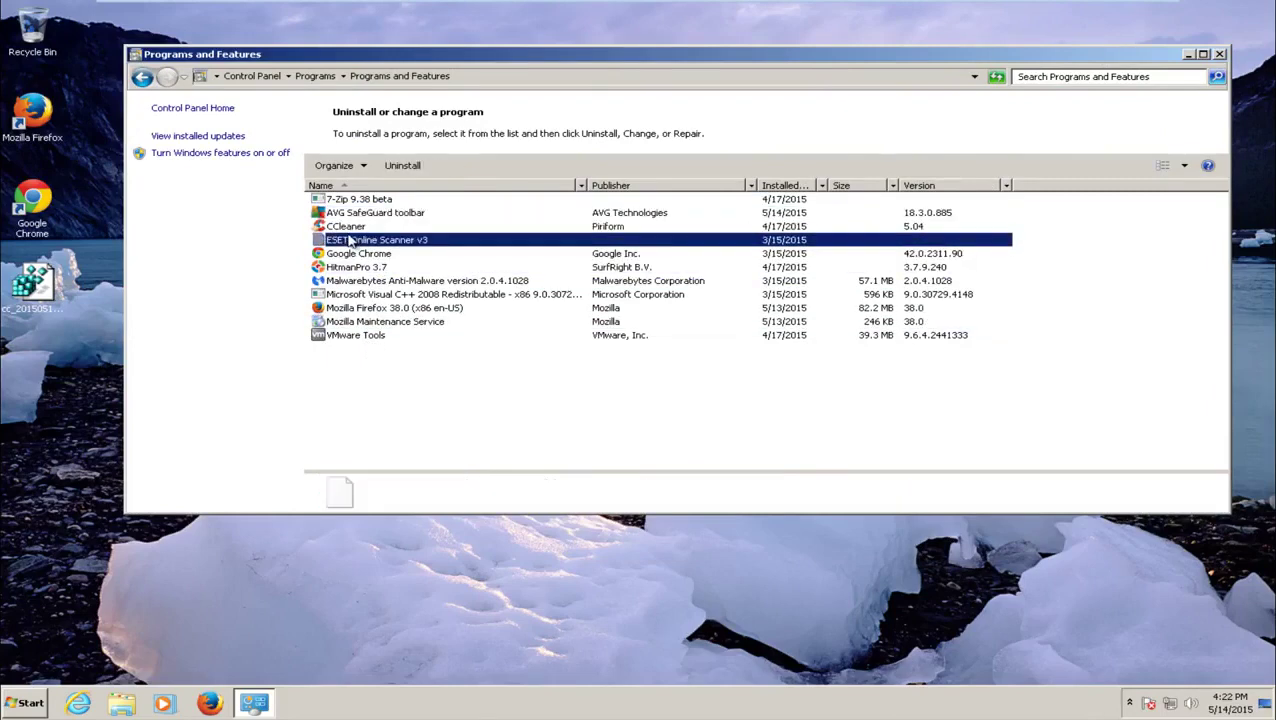
{"action": "left_click", "coordinate": [349, 227]}
{"action": "left_click", "coordinate": [408, 213]}
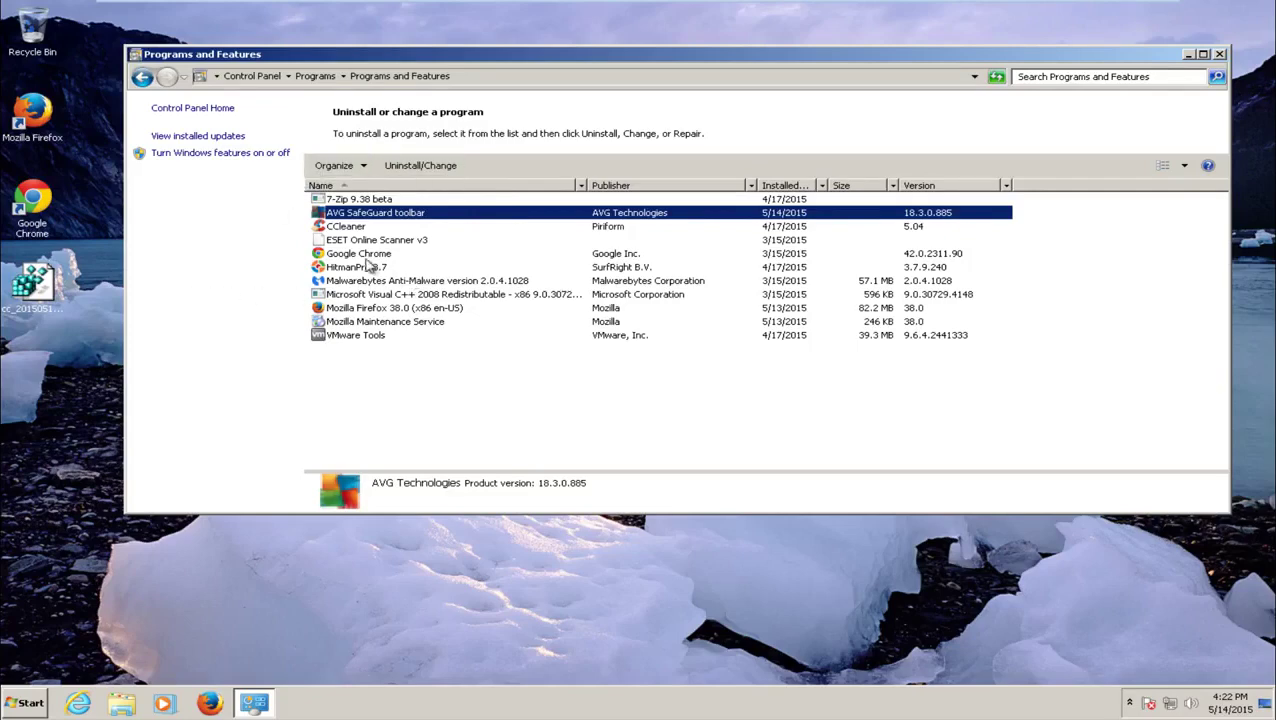
Start the CCleaner v5.04 uninstaller and advance to its uninstall confirmation, cancel it, and close Programs and Features.
{"action": "left_click", "coordinate": [350, 228]}
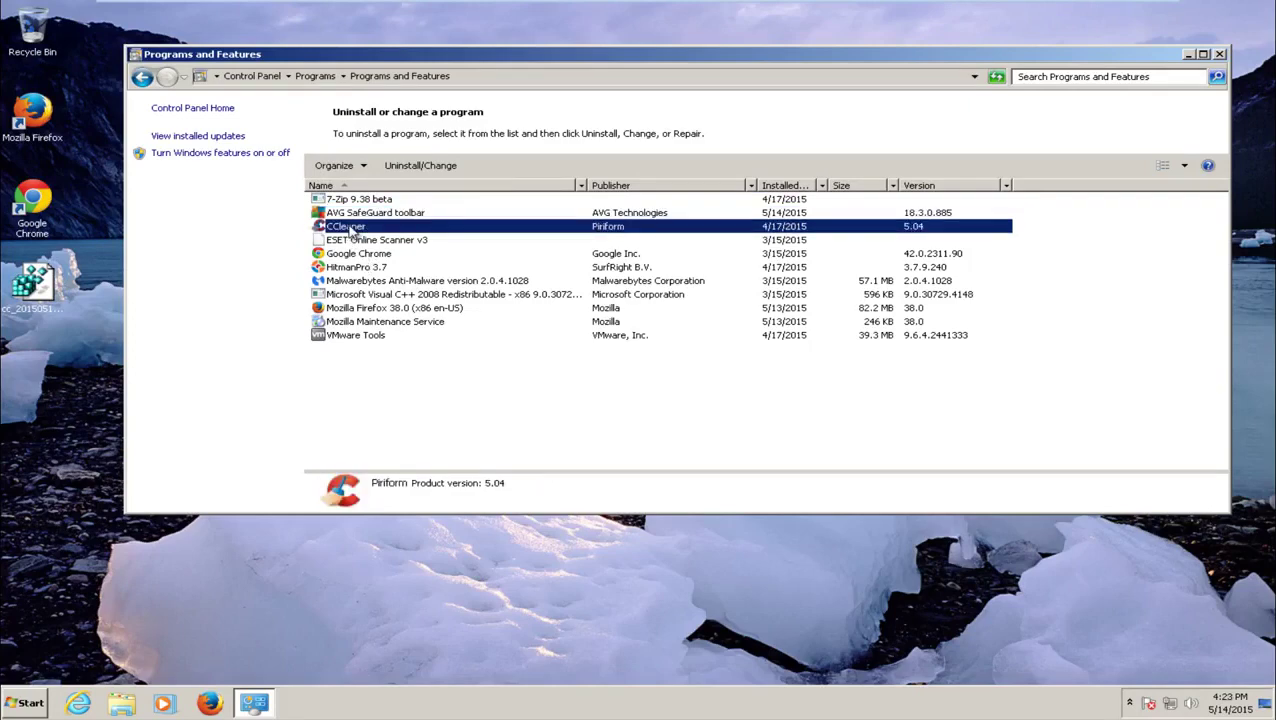
{"action": "left_click", "coordinate": [421, 170]}
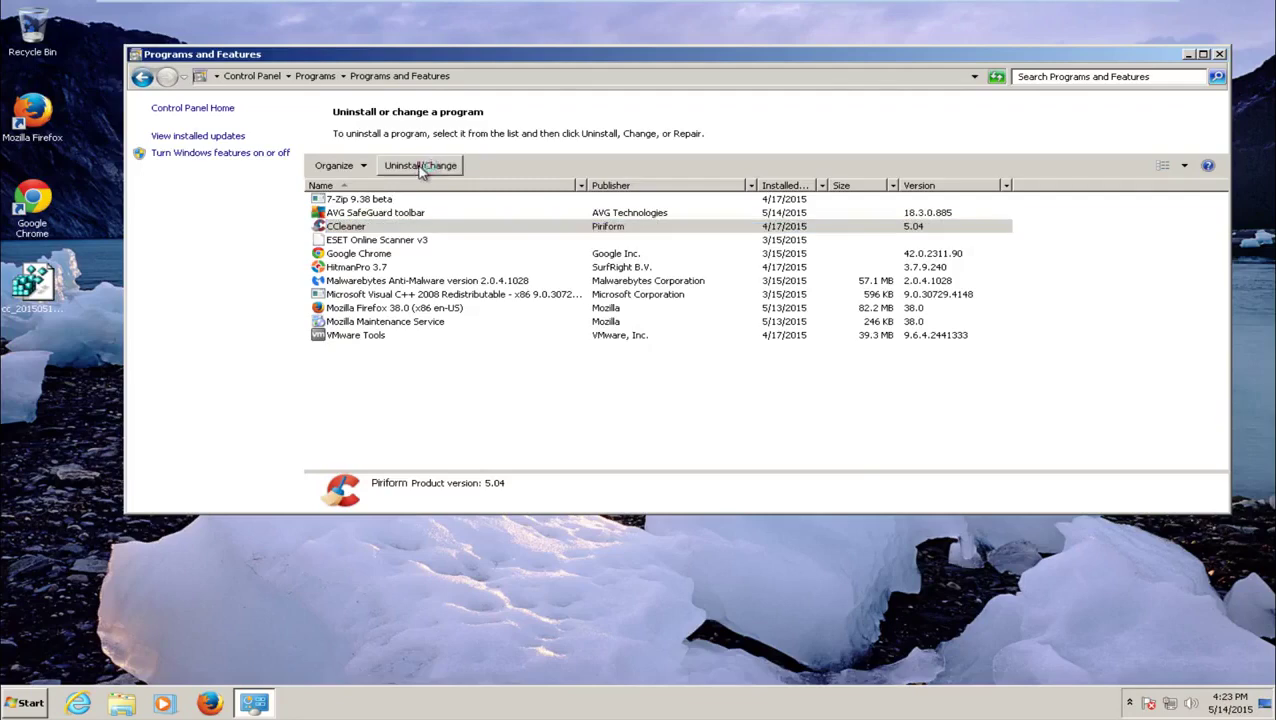
{"action": "left_click_drag", "start_coordinate": [494, 198], "coordinate": [456, 140]}
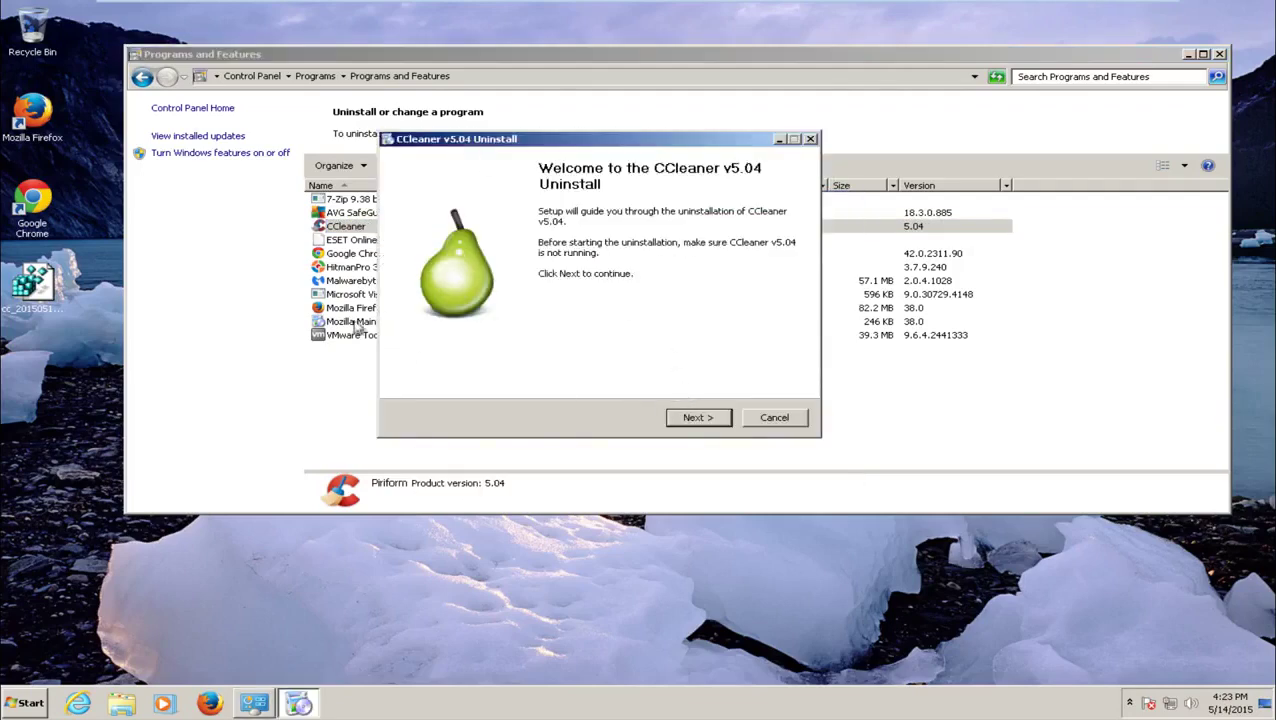
{"action": "left_click", "coordinate": [704, 420]}
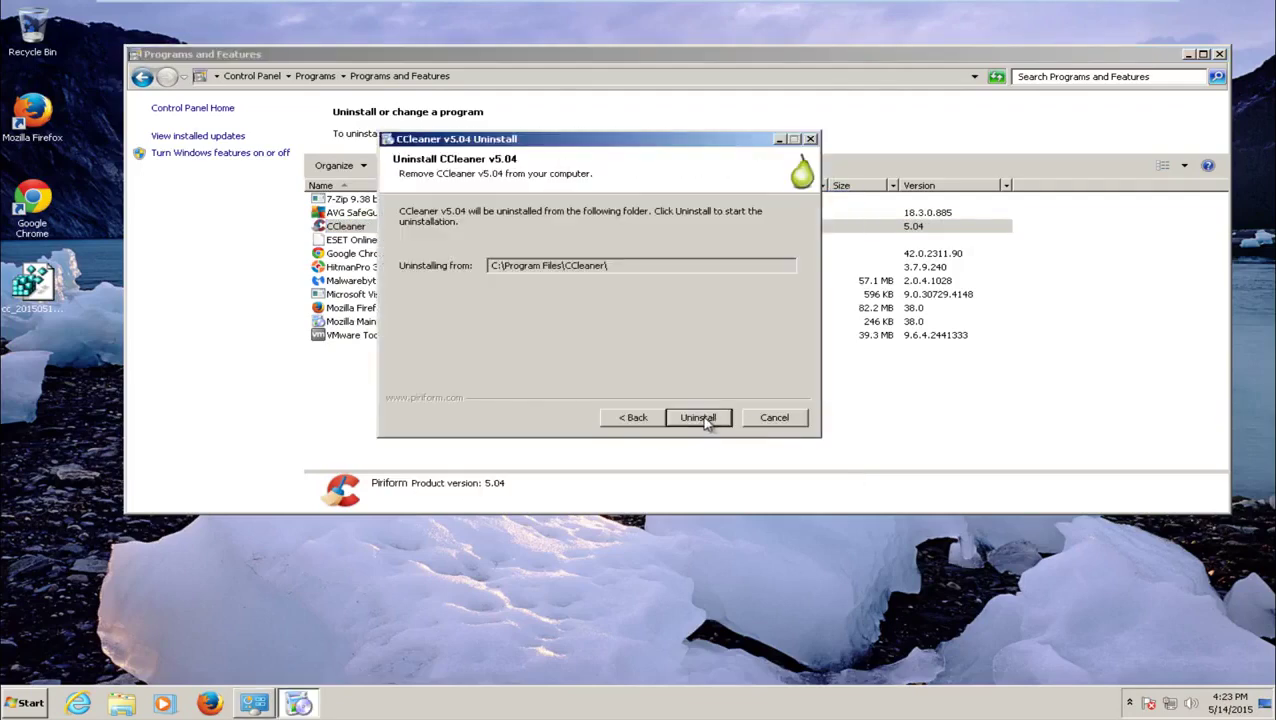
{"action": "left_click", "coordinate": [775, 420]}
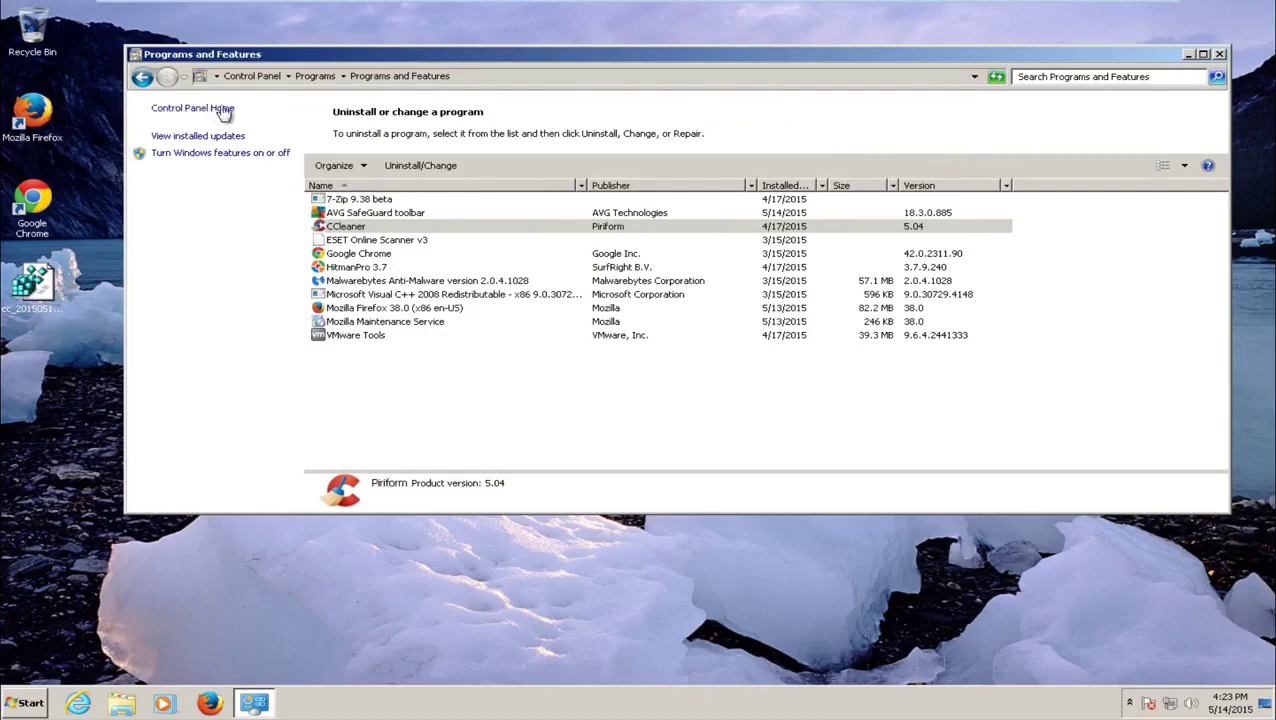
{"action": "left_click", "coordinate": [1222, 55]}
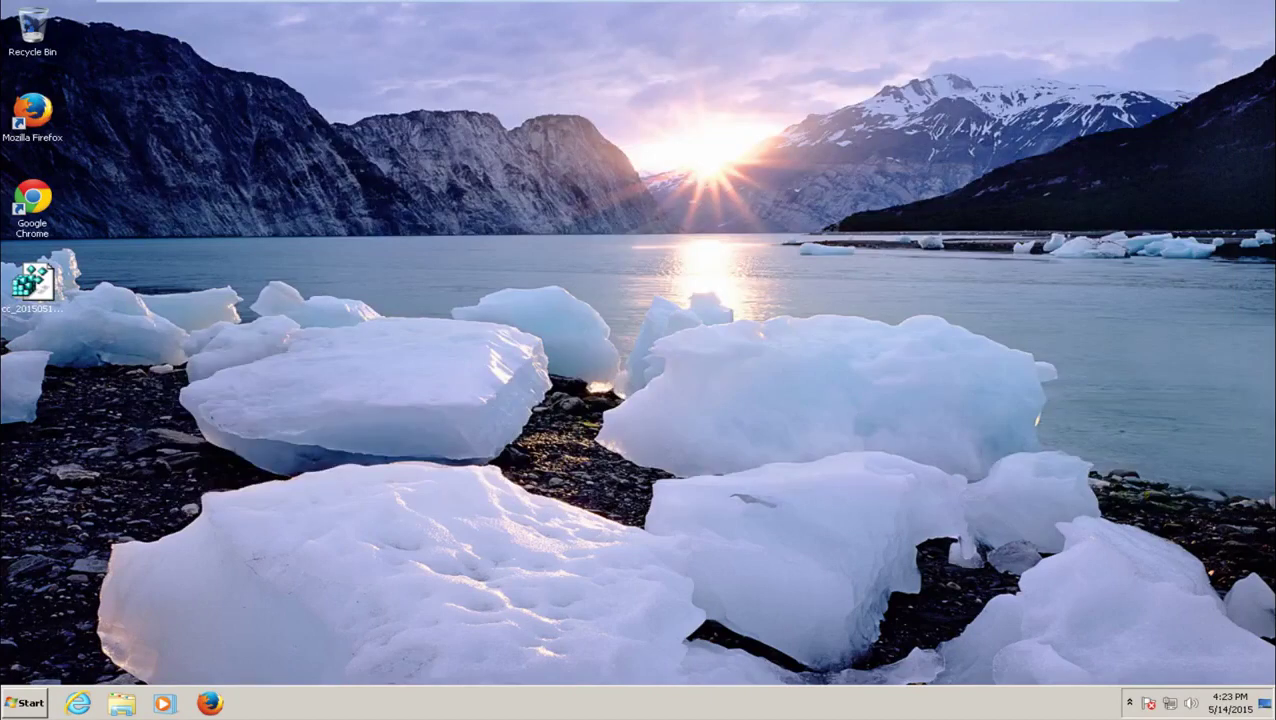
Find and open the Windows Disk Defragmenter, and move its window slightly higher on the desktop.
{"action": "left_click", "coordinate": [8, 708]}
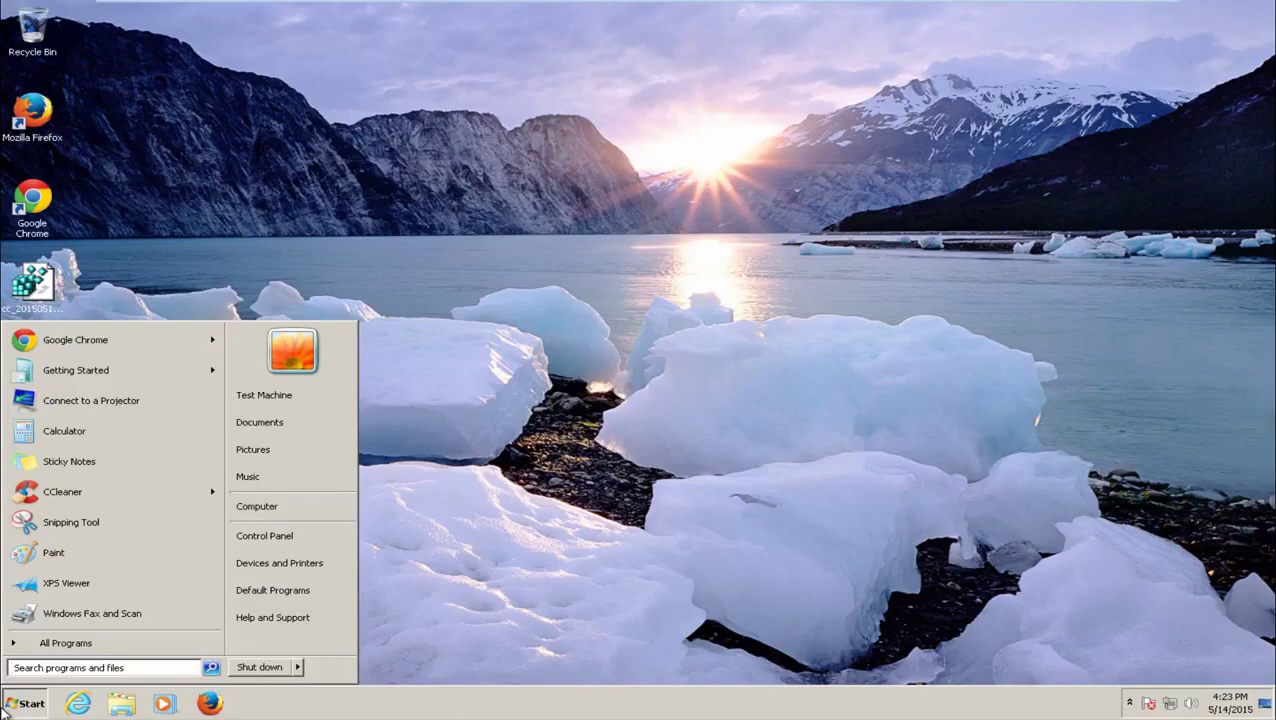
{"action": "type", "text": "disk"}
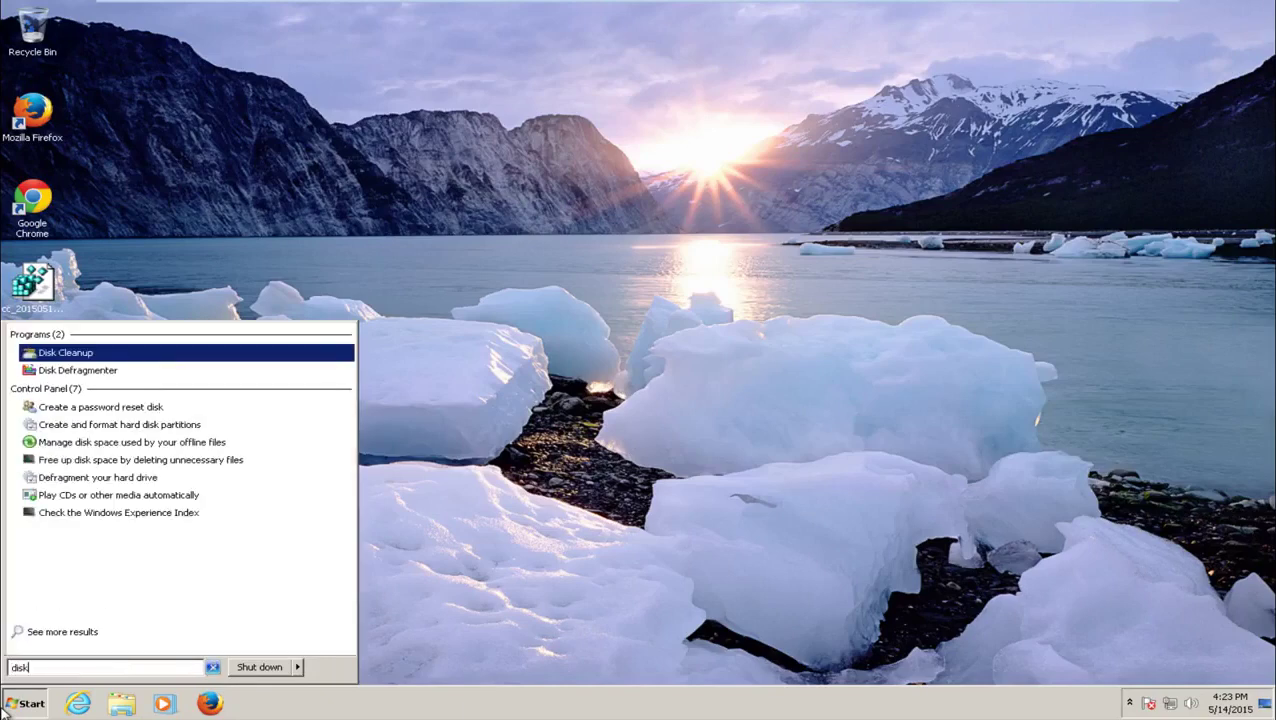
{"action": "type", "text": " de"}
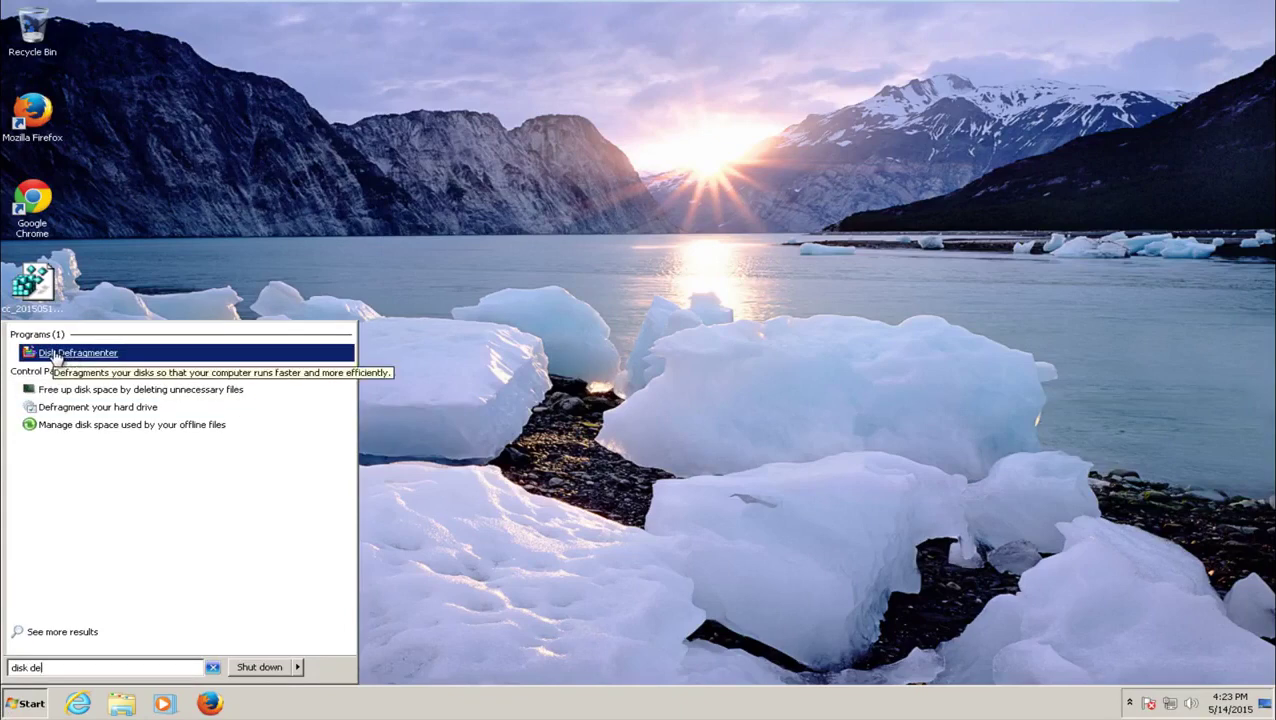
{"action": "left_click", "coordinate": [56, 354]}
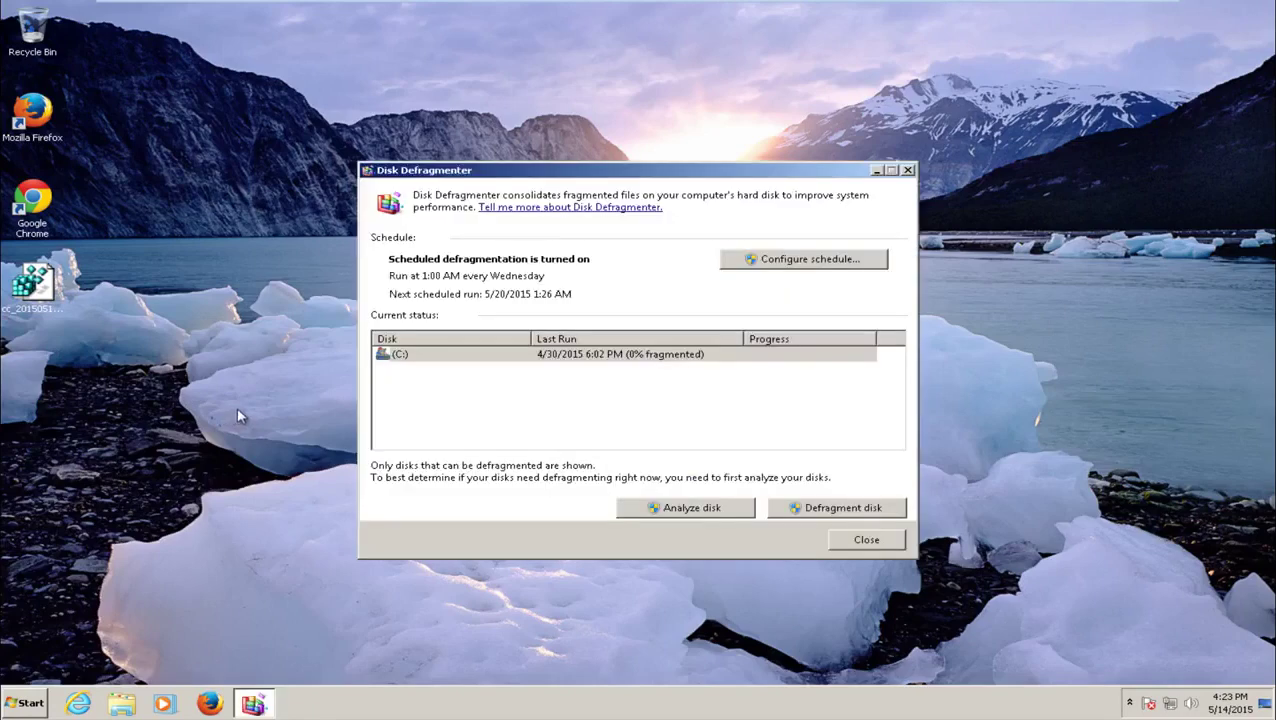
{"action": "left_click_drag", "start_coordinate": [566, 176], "coordinate": [565, 156]}
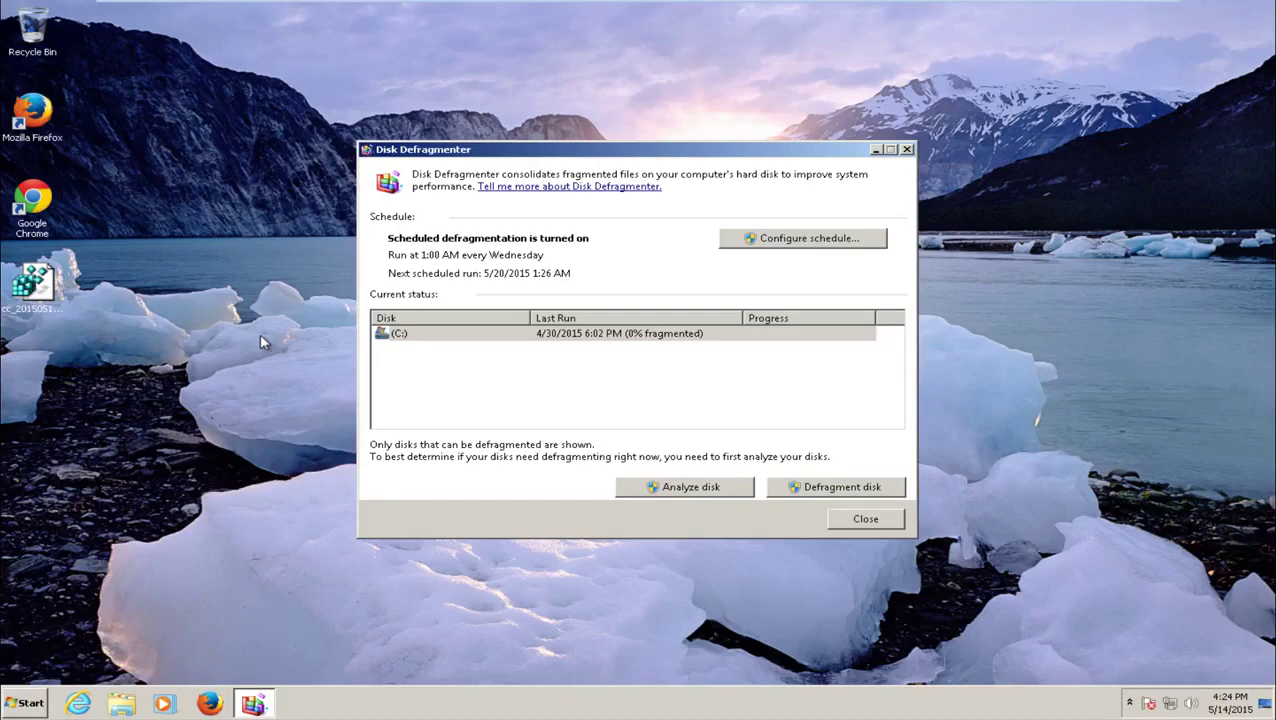
Analyze the C: drive for fragmentation, move the window up, and reselect the drive once the analysis finishes.
{"action": "left_click", "coordinate": [390, 375]}
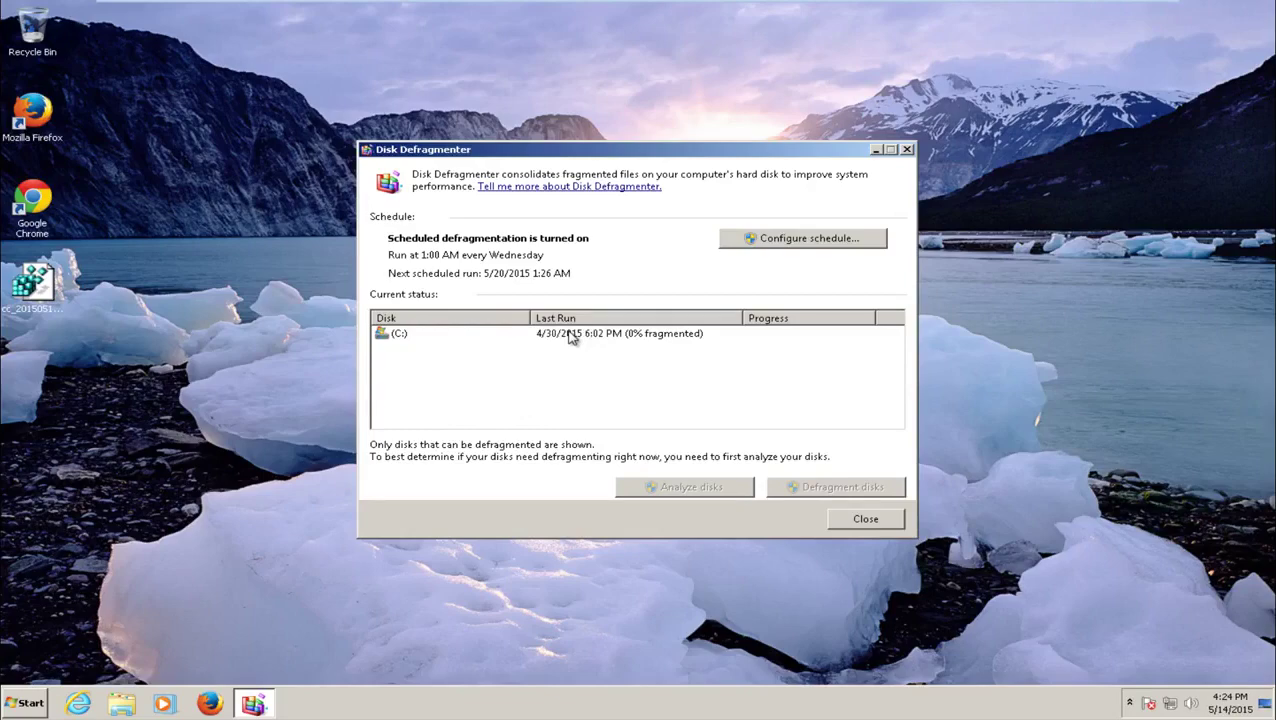
{"action": "left_click", "coordinate": [571, 338]}
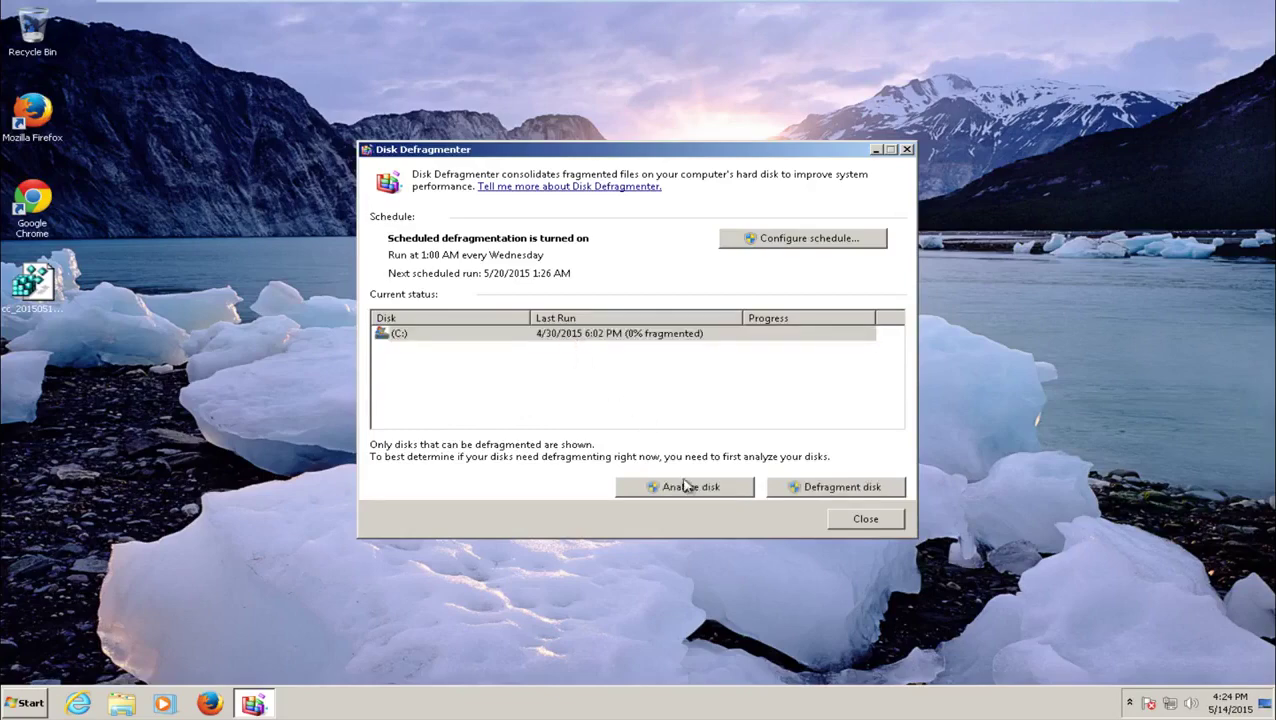
{"action": "left_click", "coordinate": [682, 490]}
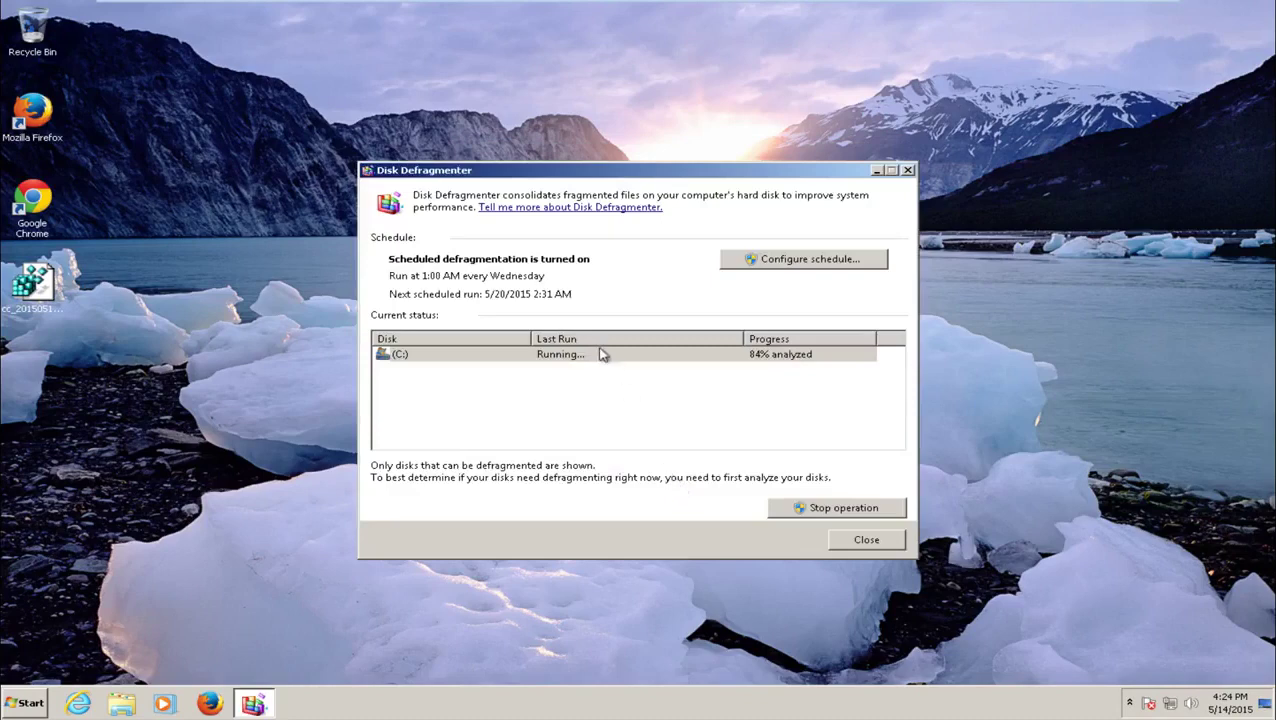
{"action": "left_click_drag", "start_coordinate": [552, 173], "coordinate": [545, 139]}
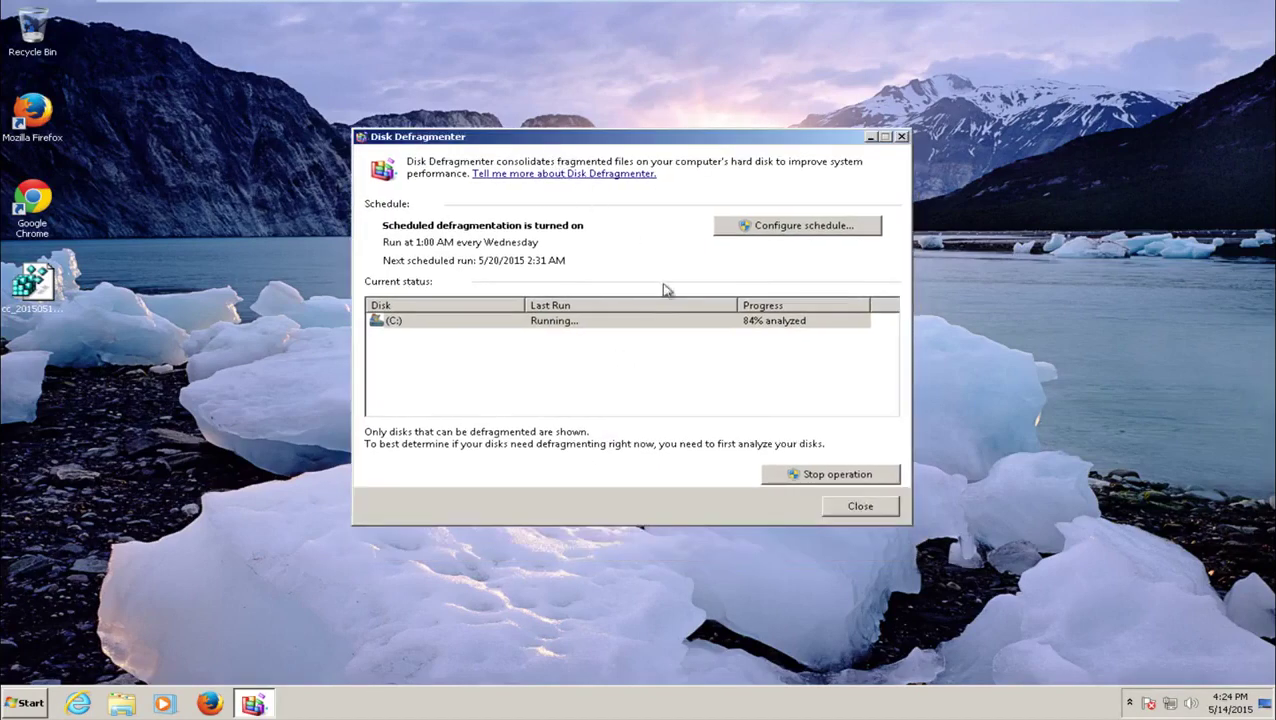
{"action": "left_click", "coordinate": [490, 330]}
{"action": "left_click", "coordinate": [557, 361]}
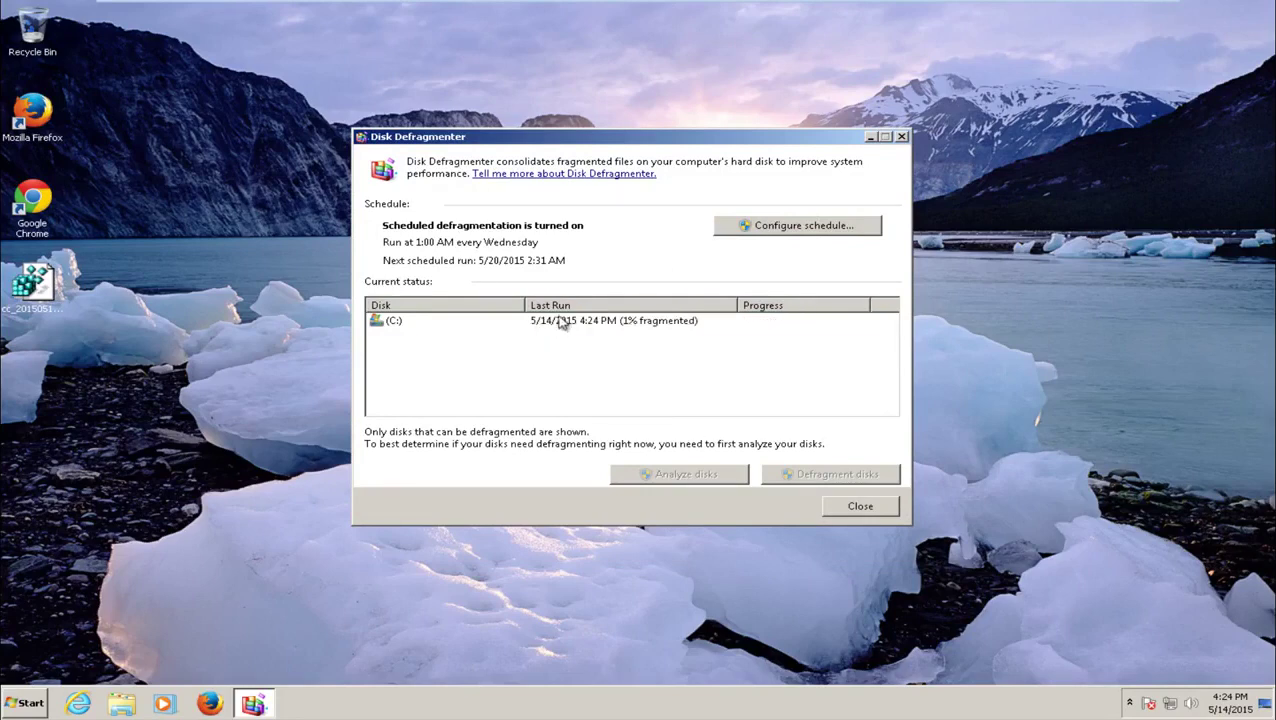
{"action": "left_click", "coordinate": [558, 322]}
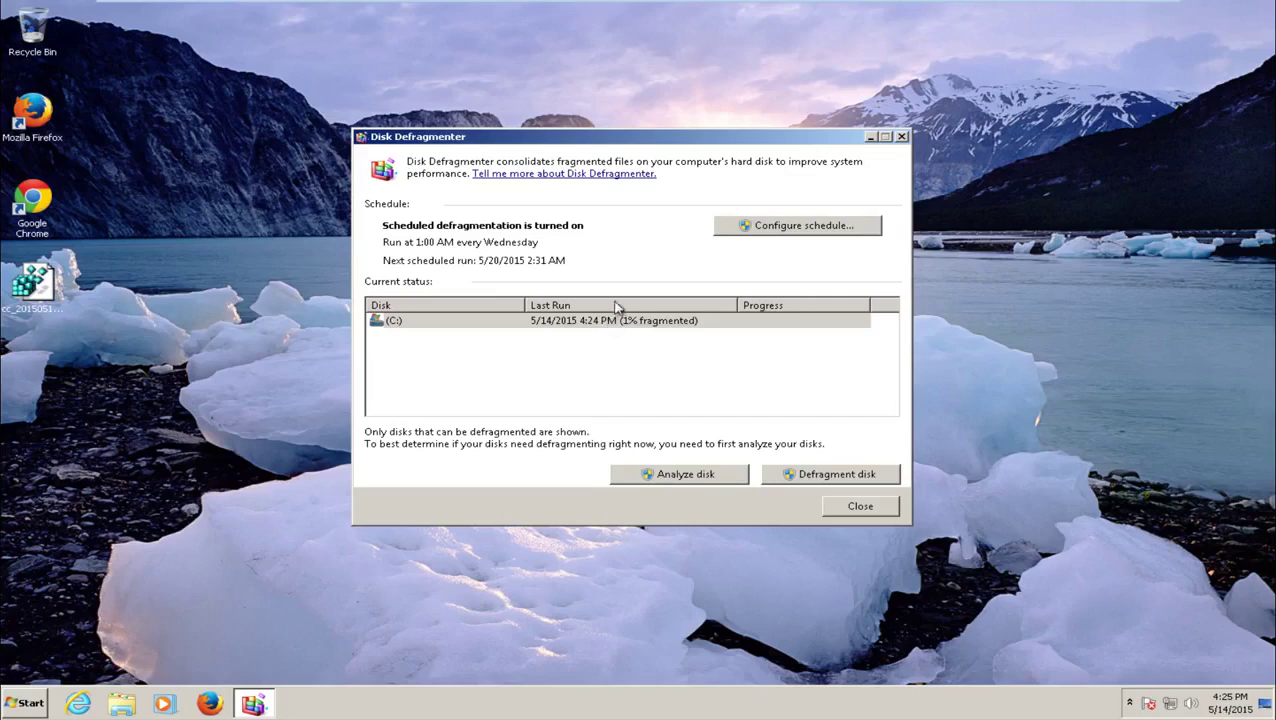
Review the defragmentation schedule's frequency, day, time and disk options, cancel without changes, and nudge the window upward.
{"action": "left_click", "coordinate": [742, 228]}
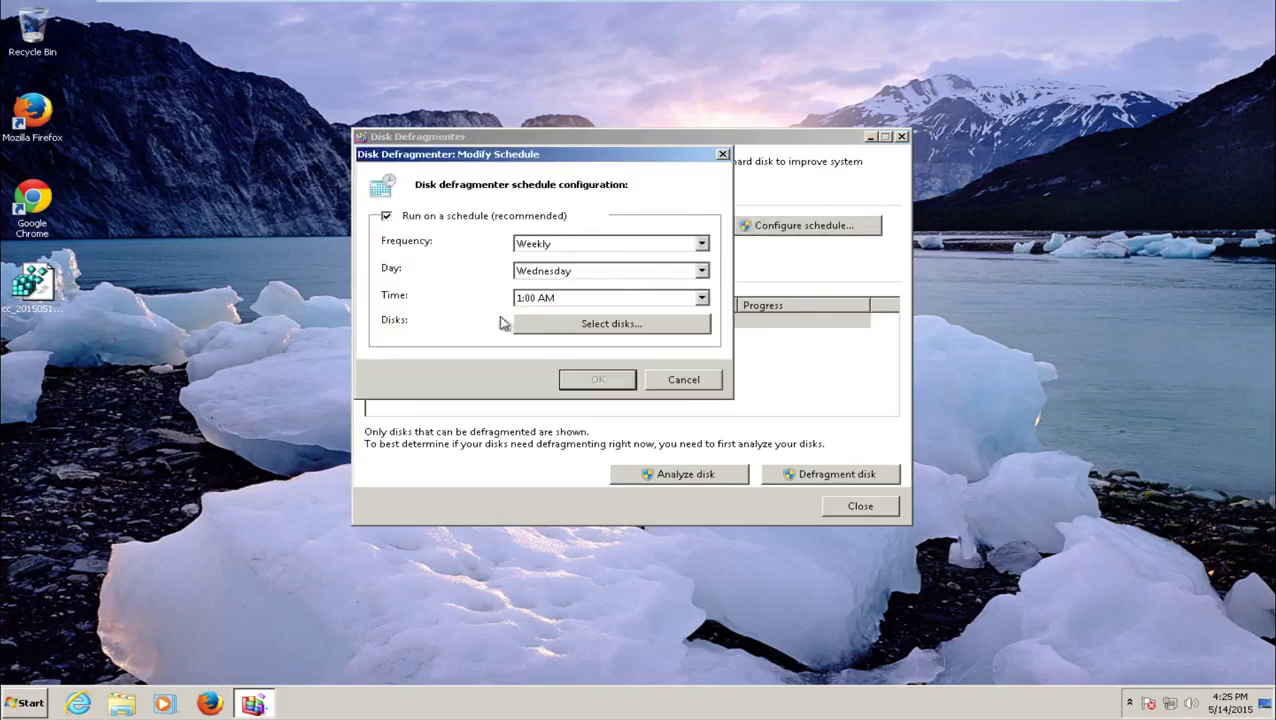
{"action": "left_click", "coordinate": [687, 380]}
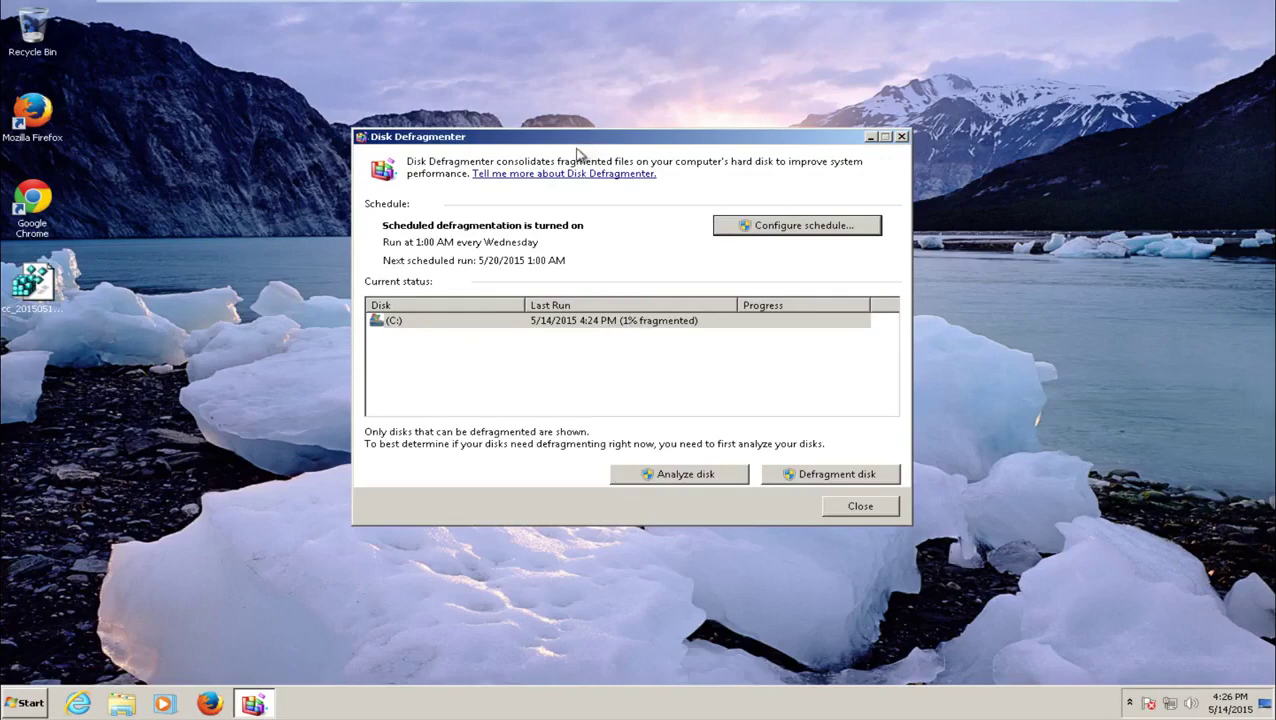
{"action": "left_click_drag", "start_coordinate": [555, 142], "coordinate": [553, 132]}
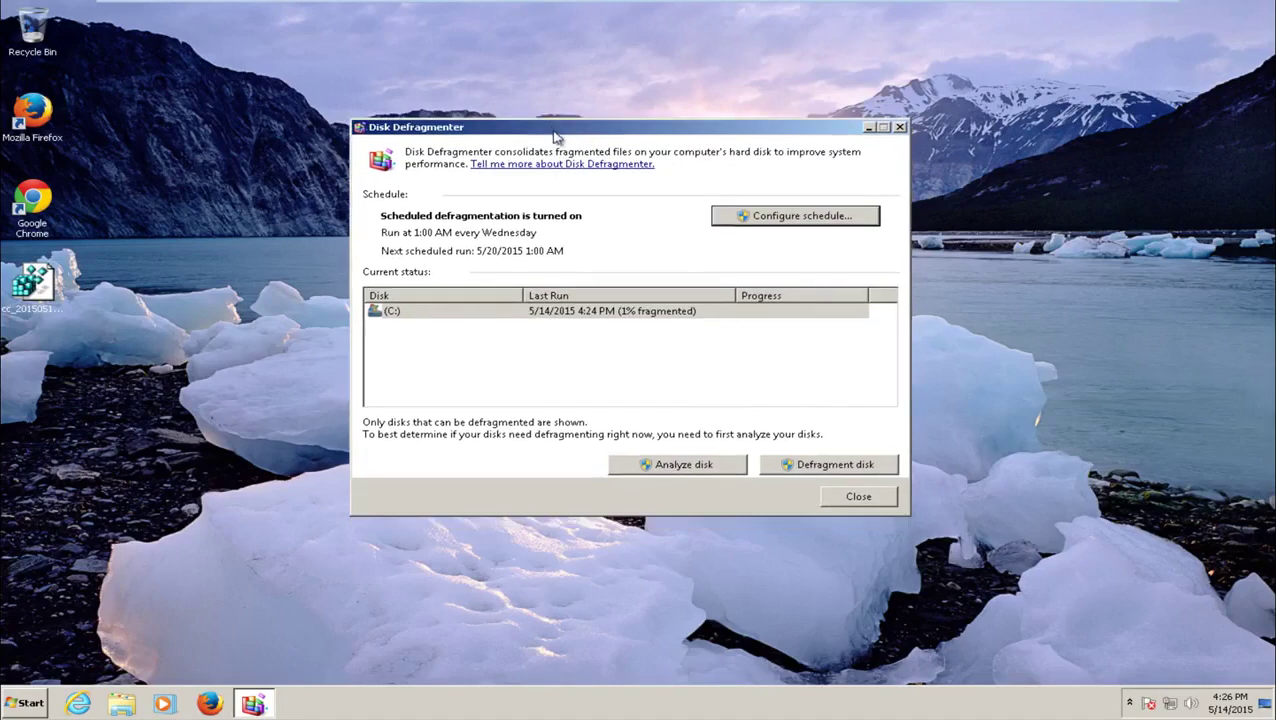